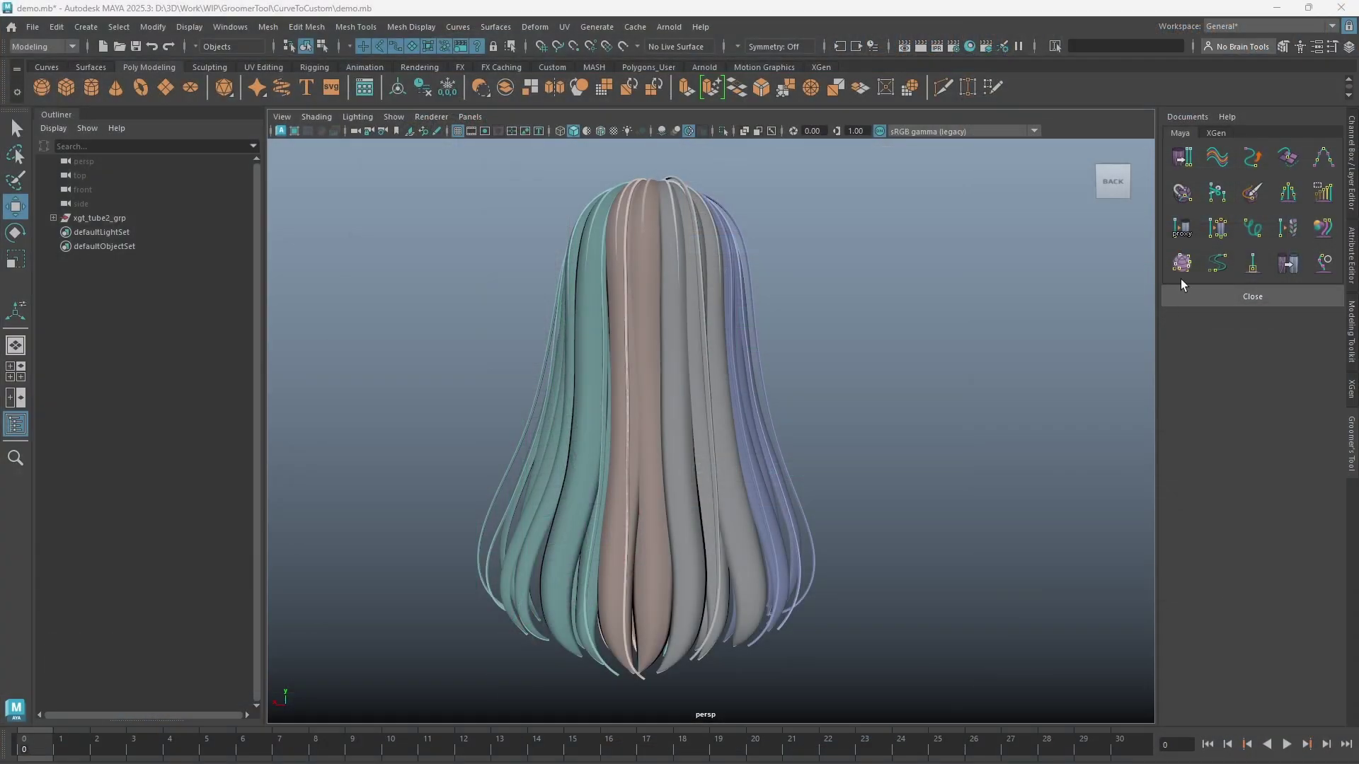
Open the Hair Tube Builder tool and select one master curve in the grey hair group.
{"action": "left_click", "coordinate": [1218, 228]}
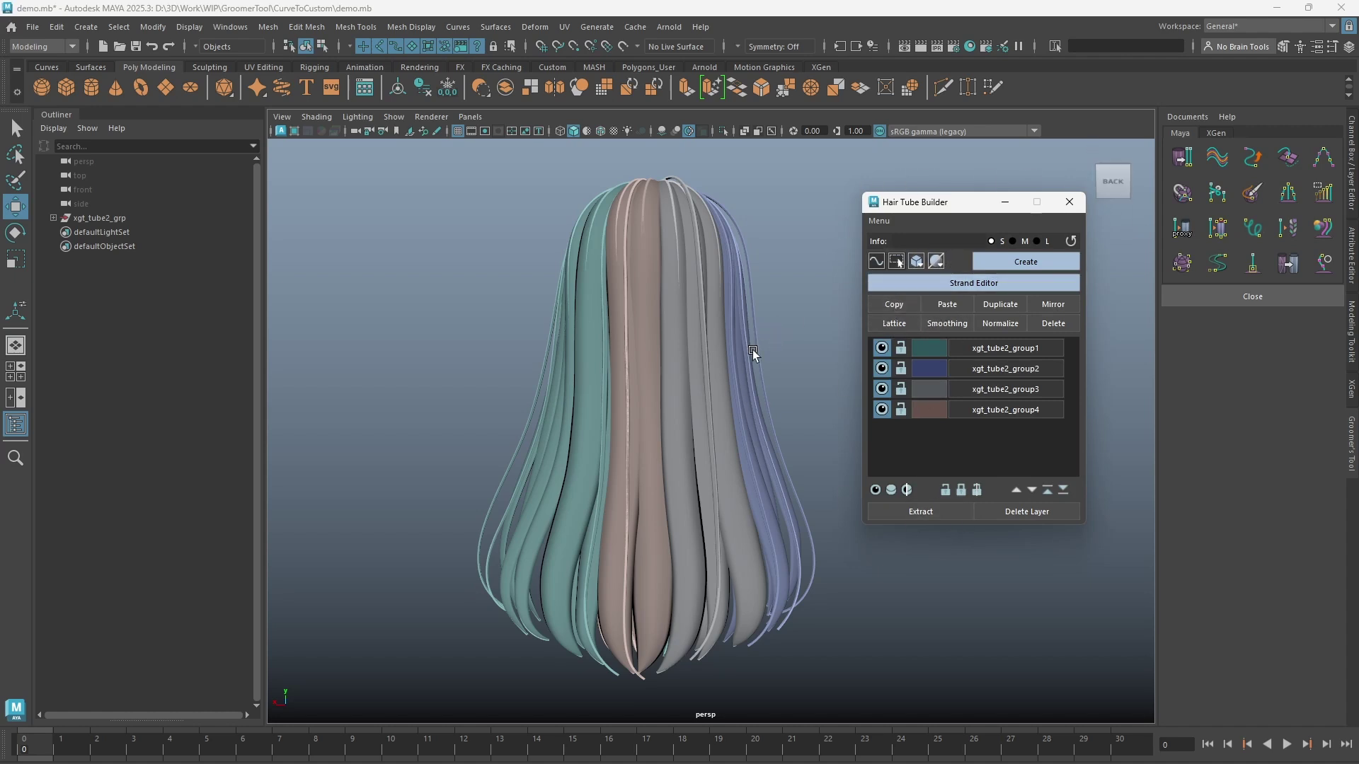
{"action": "middle_click_drag", "start_coordinate": [750, 350], "coordinate": [740, 363], "text": "alt"}
{"action": "scroll", "coordinate": [740, 363], "scroll_direction": "up", "scroll_amount": 1}
{"action": "left_click", "coordinate": [874, 260]}
{"action": "scroll", "coordinate": [734, 367], "scroll_direction": "up", "scroll_amount": 3}
{"action": "left_click", "coordinate": [872, 264]}
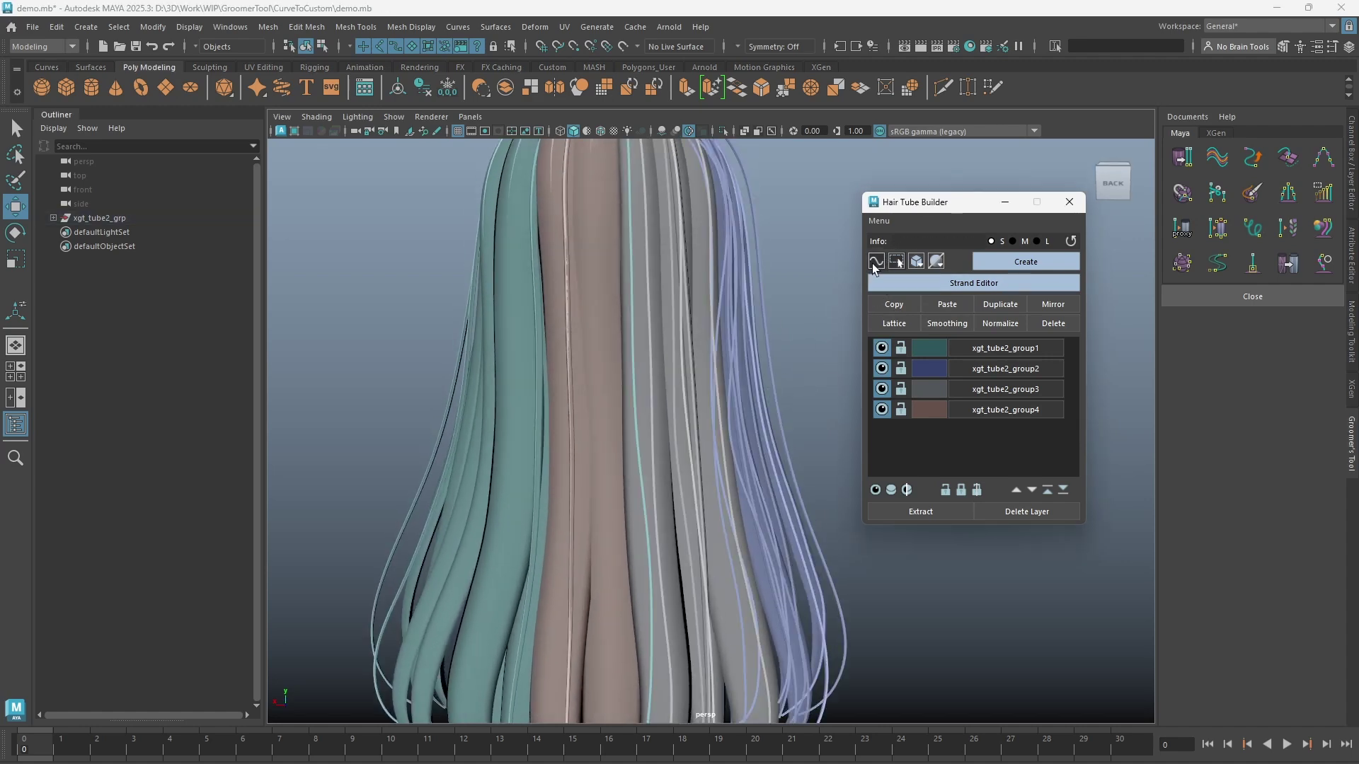
{"action": "scroll", "coordinate": [692, 405], "scroll_direction": "up", "scroll_amount": 3}
{"action": "left_click", "coordinate": [659, 372]}
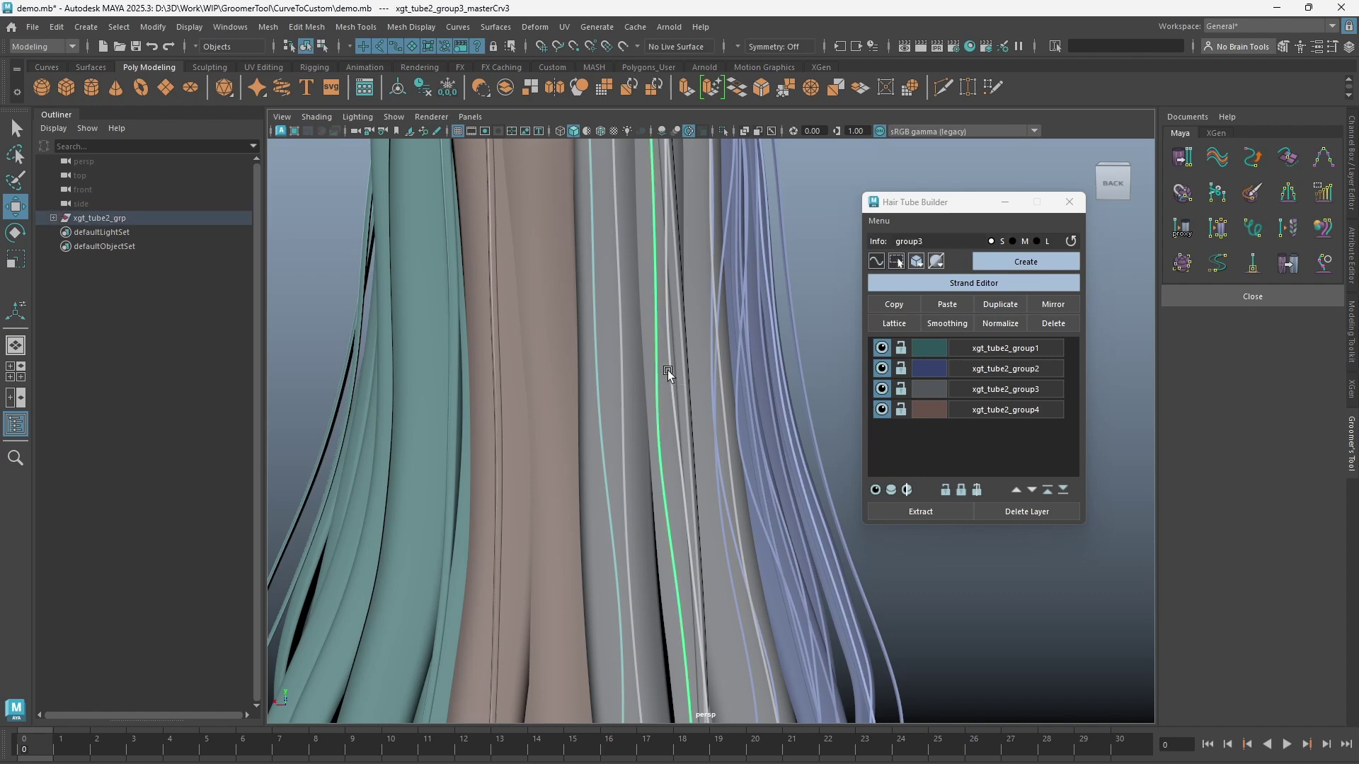
Draw all strand curves over the hair tubes, pick one teal strand curve, and restore the normal curve display.
{"action": "scroll", "coordinate": [672, 375], "scroll_direction": "down", "scroll_amount": 3}
{"action": "left_click", "coordinate": [876, 262]}
{"action": "left_click", "coordinate": [792, 324]}
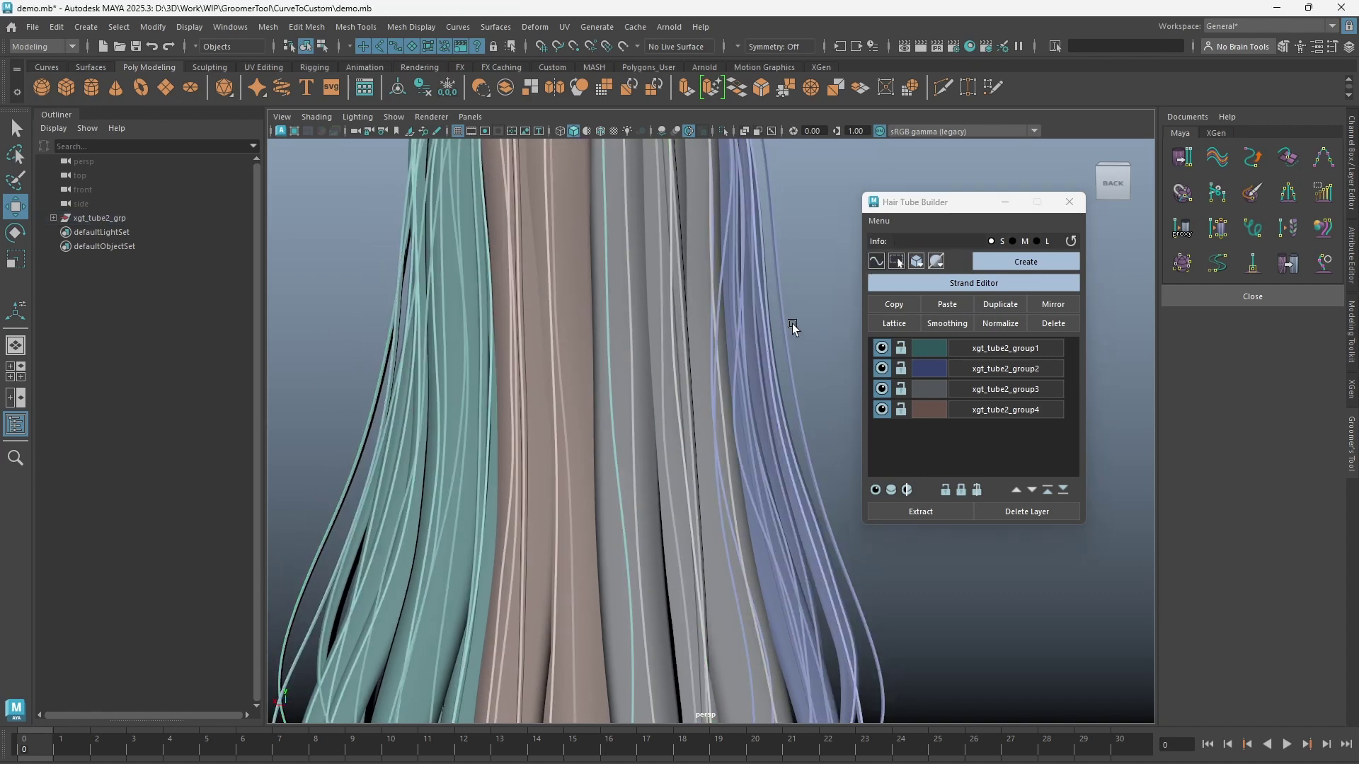
{"action": "left_click", "coordinate": [455, 420]}
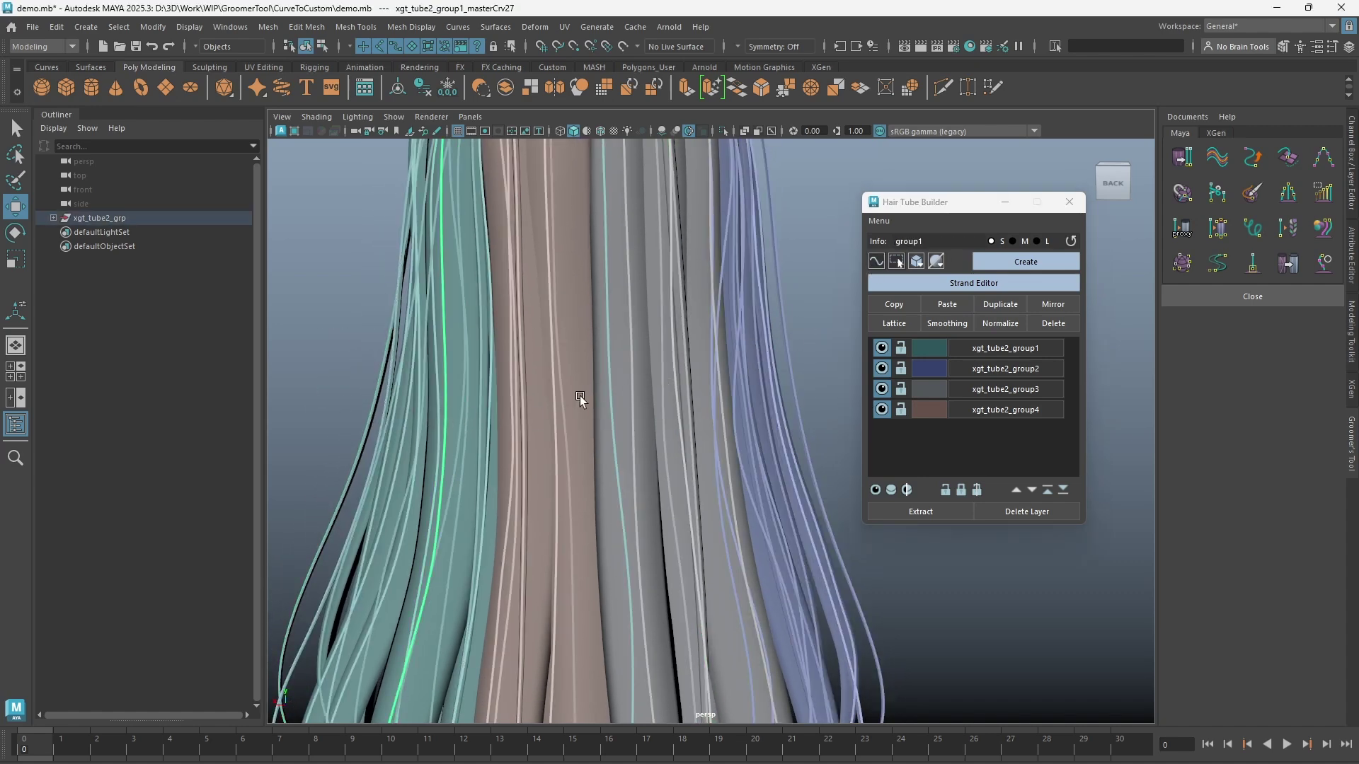
{"action": "left_click", "coordinate": [791, 343]}
{"action": "mouse_move", "coordinate": [792, 346]}
{"action": "left_mouse_down", "text": "alt"}
{"action": "mouse_move", "coordinate": [761, 346]}
{"action": "mouse_move", "coordinate": [791, 344]}
{"action": "left_mouse_up", "text": "alt"}
{"action": "scroll", "coordinate": [793, 343], "scroll_direction": "down", "scroll_amount": 2}
{"action": "left_click", "coordinate": [875, 262]}
{"action": "scroll", "coordinate": [773, 384], "scroll_direction": "down", "scroll_amount": 10}
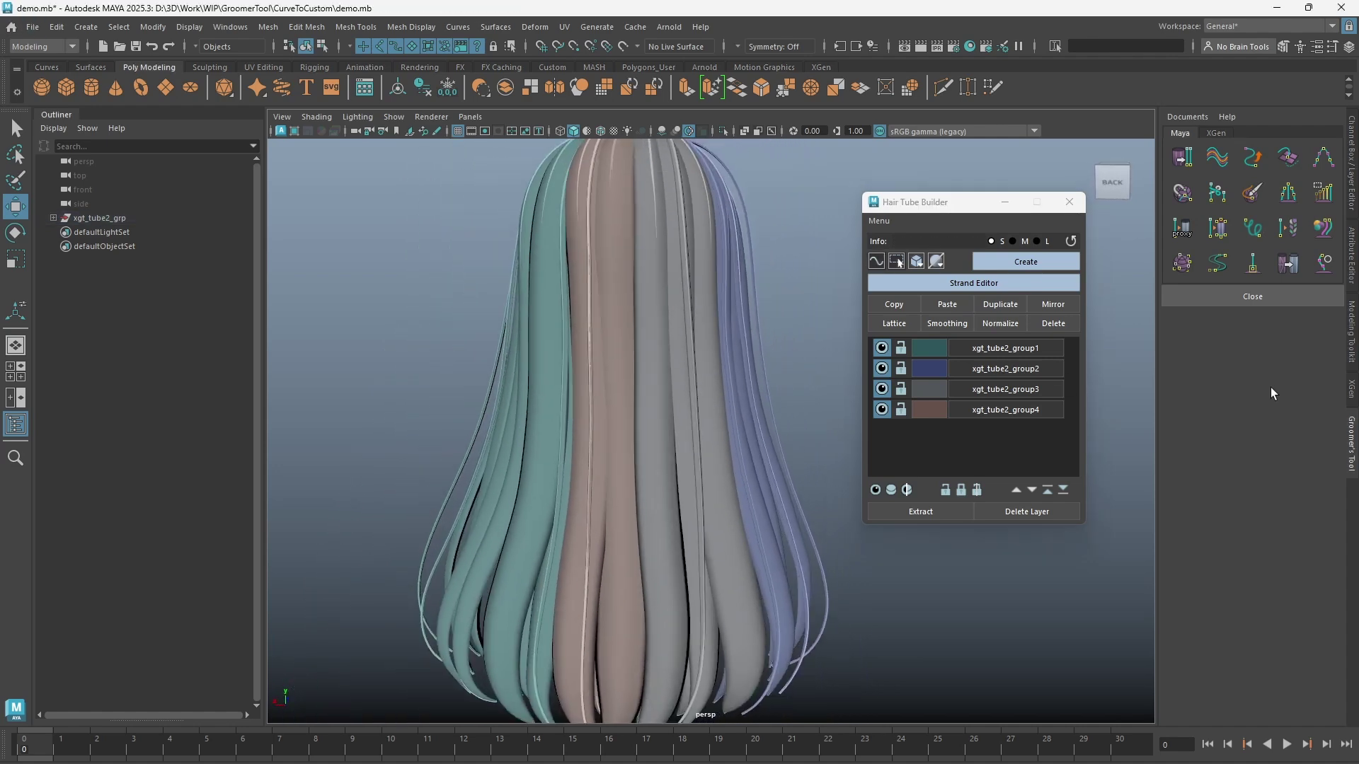
Select one blue, one beige and one teal strand curve together and isolate those three strands.
{"action": "left_click", "coordinate": [825, 324]}
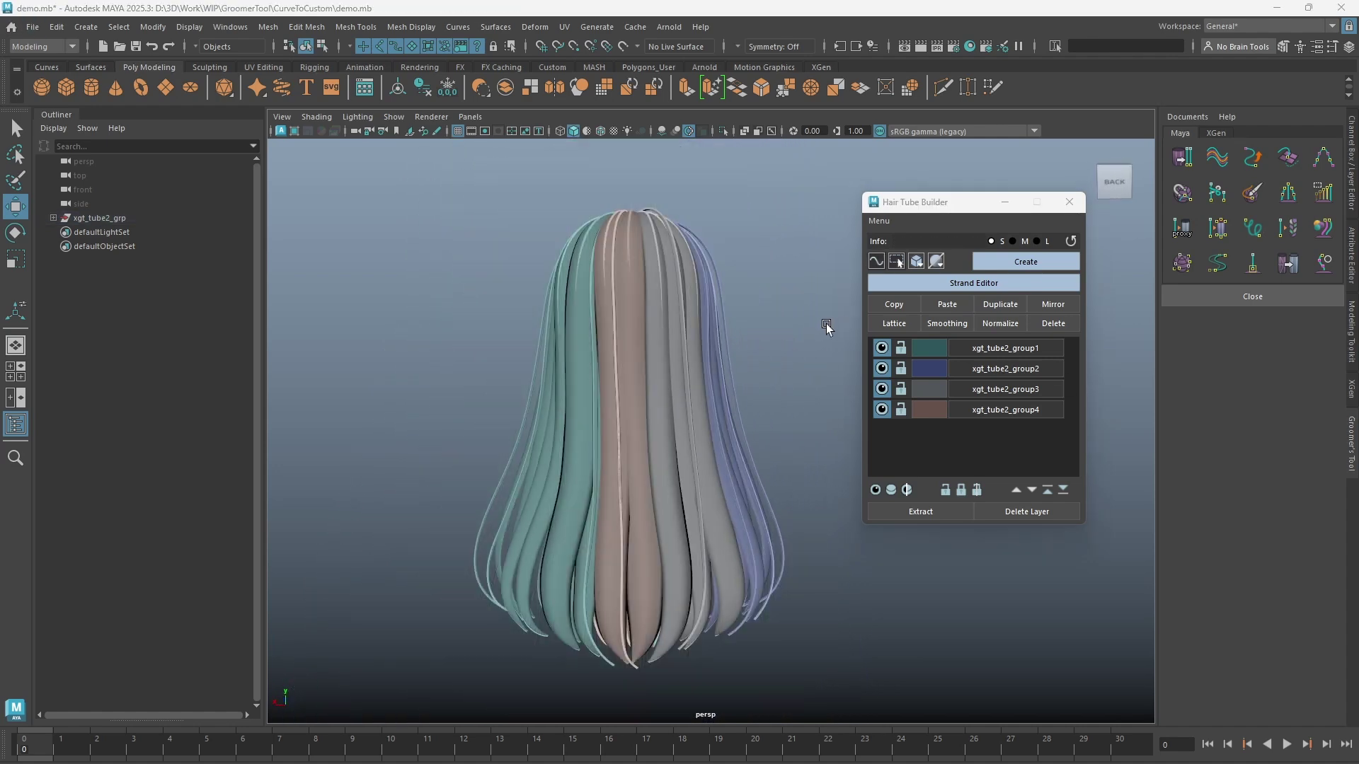
{"action": "left_click_drag", "start_coordinate": [704, 334], "coordinate": [694, 332], "text": "alt"}
{"action": "left_click", "coordinate": [710, 308]}
{"action": "left_click", "coordinate": [612, 273], "text": "shift"}
{"action": "left_click", "coordinate": [561, 286], "text": "shift"}
{"action": "left_click", "coordinate": [896, 262]}
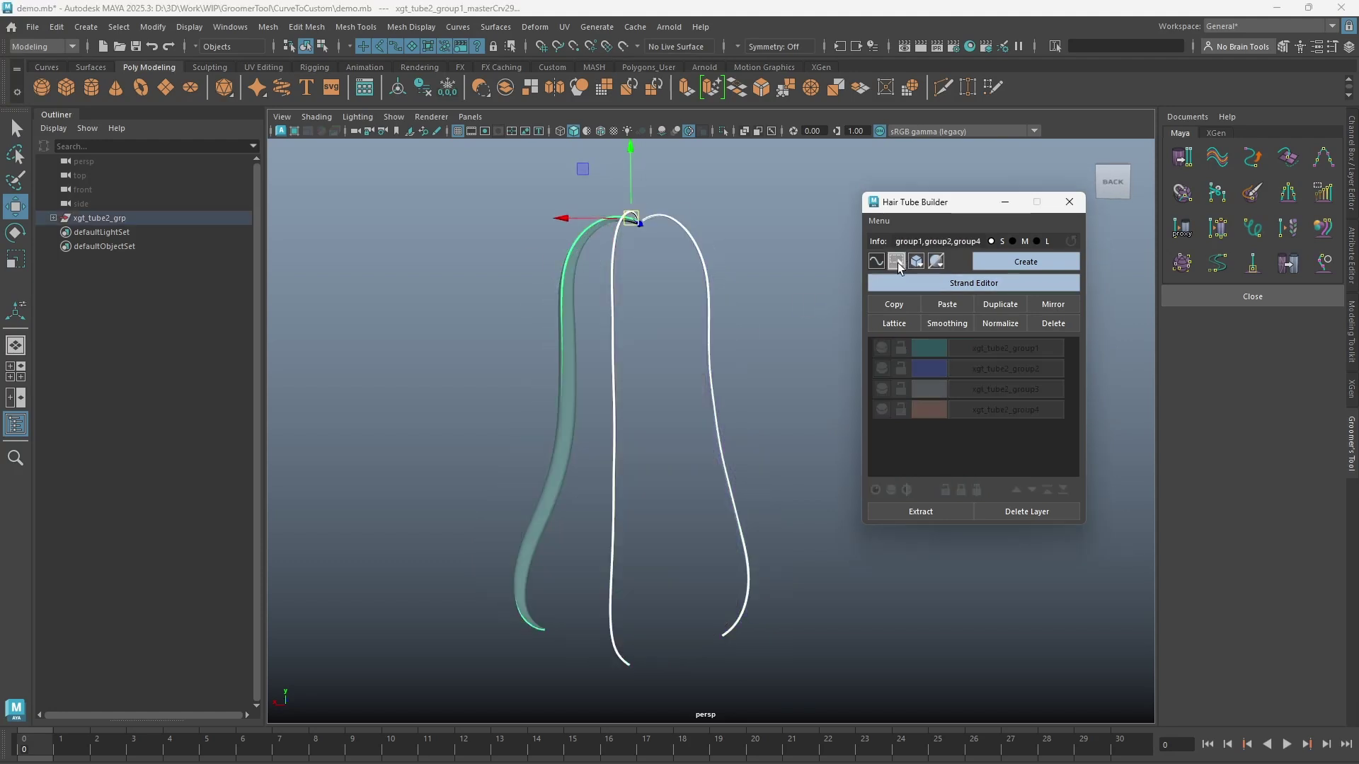
{"action": "scroll", "coordinate": [822, 375], "scroll_direction": "up", "scroll_amount": 3}
{"action": "scroll", "coordinate": [814, 374], "scroll_direction": "up", "scroll_amount": 3}
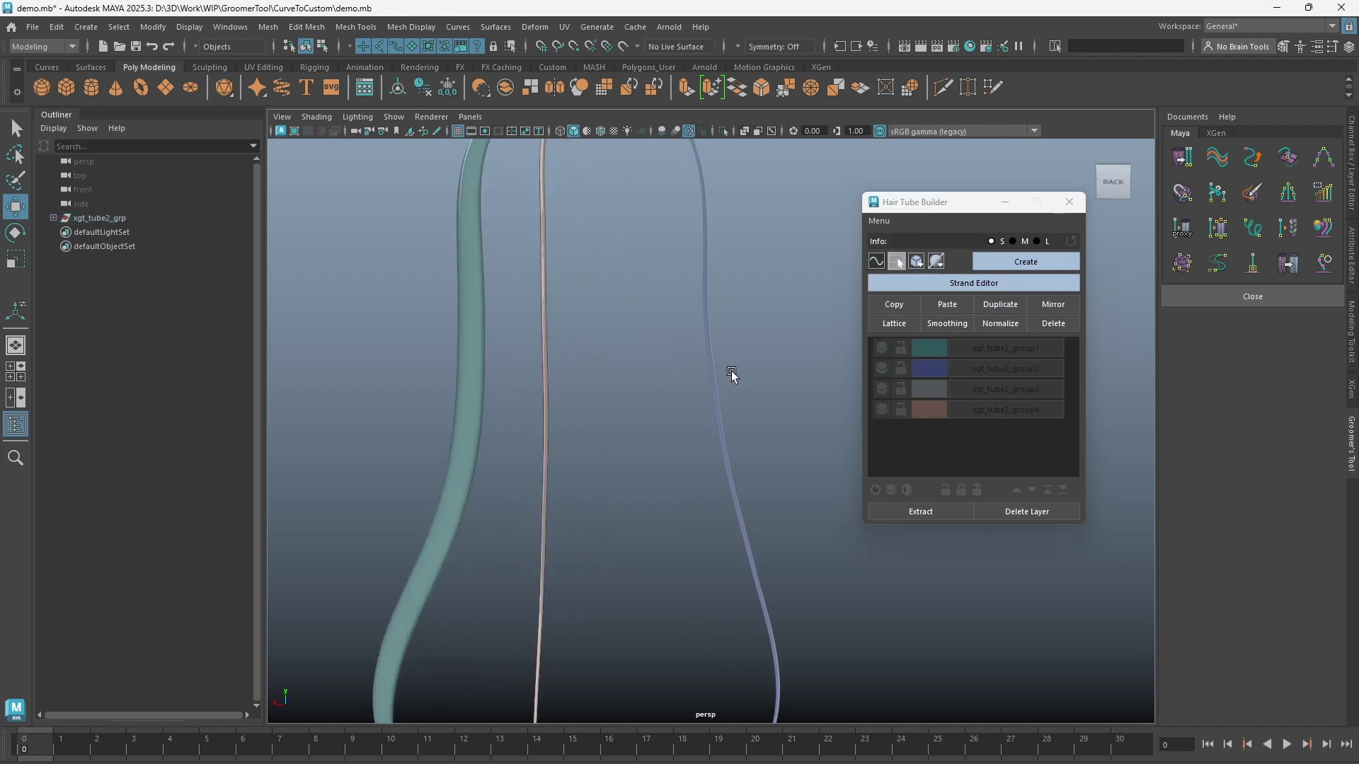
Turn on wireframe over the shaded hair and end the strand isolation.
{"action": "left_click", "coordinate": [600, 132]}
{"action": "scroll", "coordinate": [576, 337], "scroll_direction": "down", "scroll_amount": 4}
{"action": "left_click_drag", "start_coordinate": [576, 337], "coordinate": [651, 336], "text": "alt"}
{"action": "left_click", "coordinate": [651, 339]}
{"action": "left_click", "coordinate": [896, 261]}
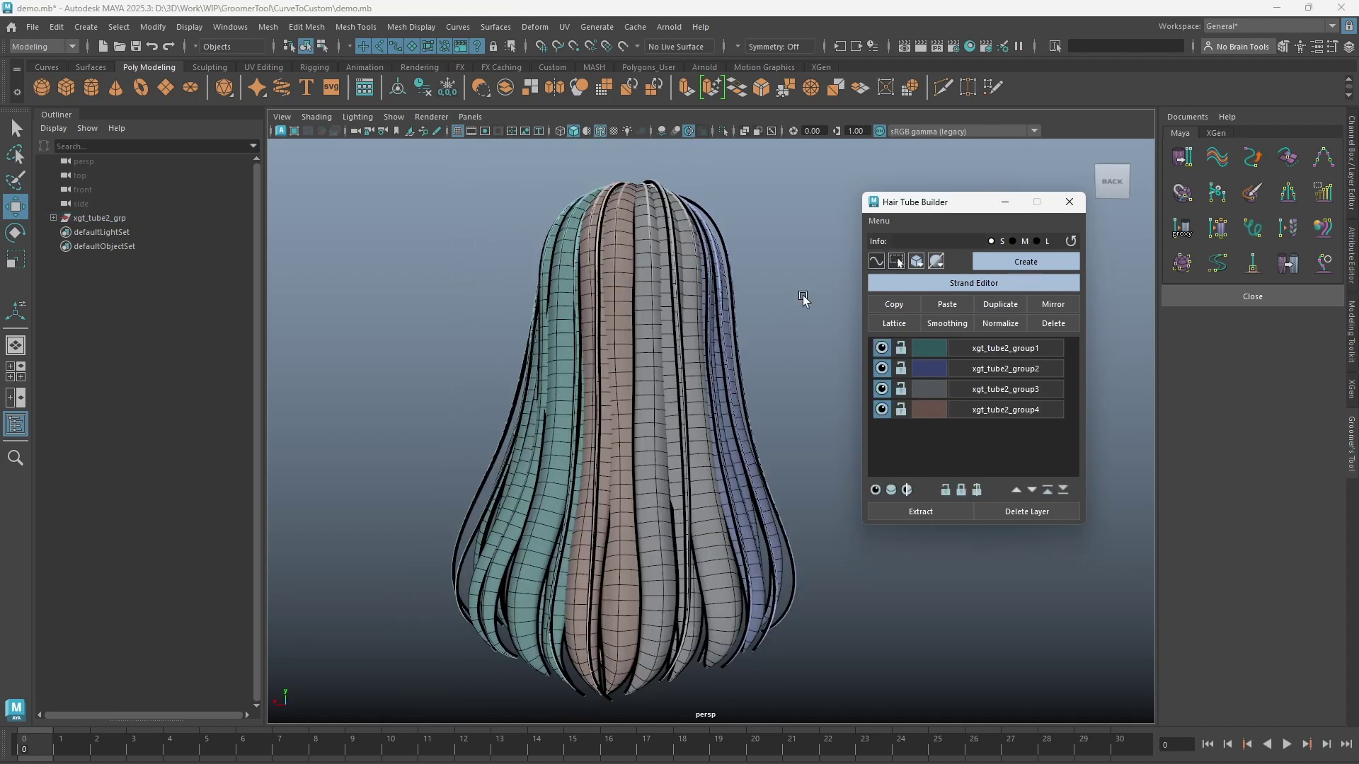
Select strands across the lower part of the hair and toggle their isolation.
{"action": "left_click", "coordinate": [712, 520]}
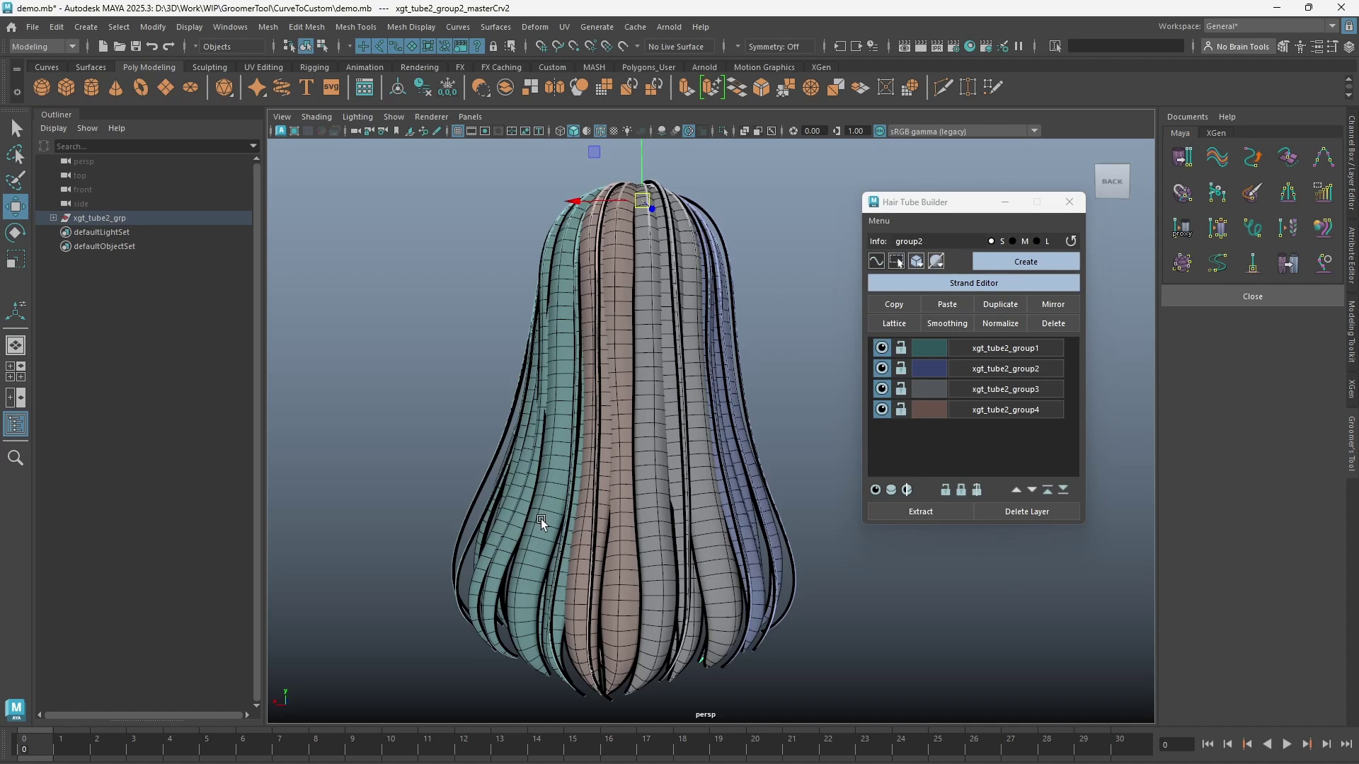
{"action": "left_click_drag", "start_coordinate": [540, 519], "coordinate": [696, 563]}
{"action": "left_click", "coordinate": [901, 262]}
{"action": "left_click", "coordinate": [900, 262]}
{"action": "left_click", "coordinate": [901, 262]}
Isolate xgt_tube2_group1, group2, group3 and group4 one after another, ending with all groups shown again.
{"action": "left_click", "coordinate": [985, 346]}
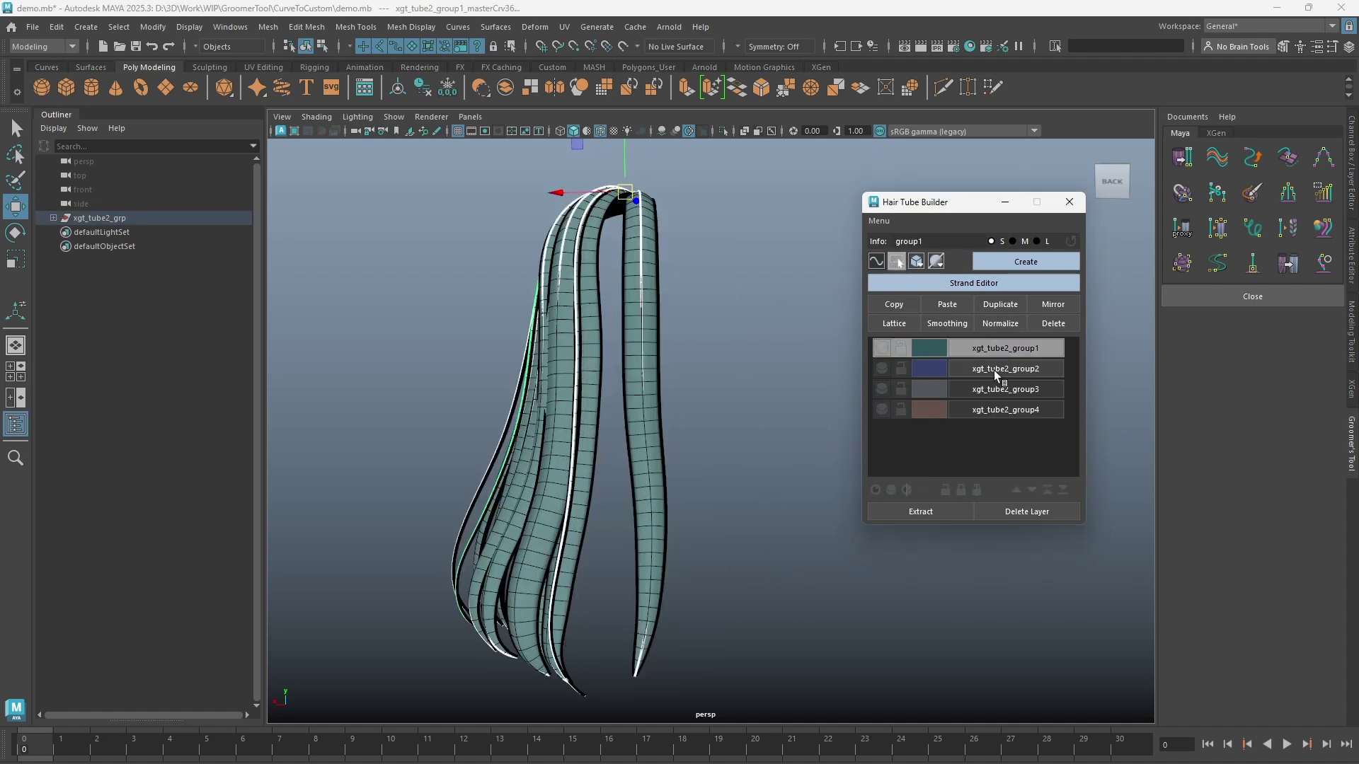
{"action": "left_click", "coordinate": [994, 370]}
{"action": "left_click", "coordinate": [997, 390]}
{"action": "left_click", "coordinate": [998, 408]}
{"action": "left_click", "coordinate": [996, 409]}
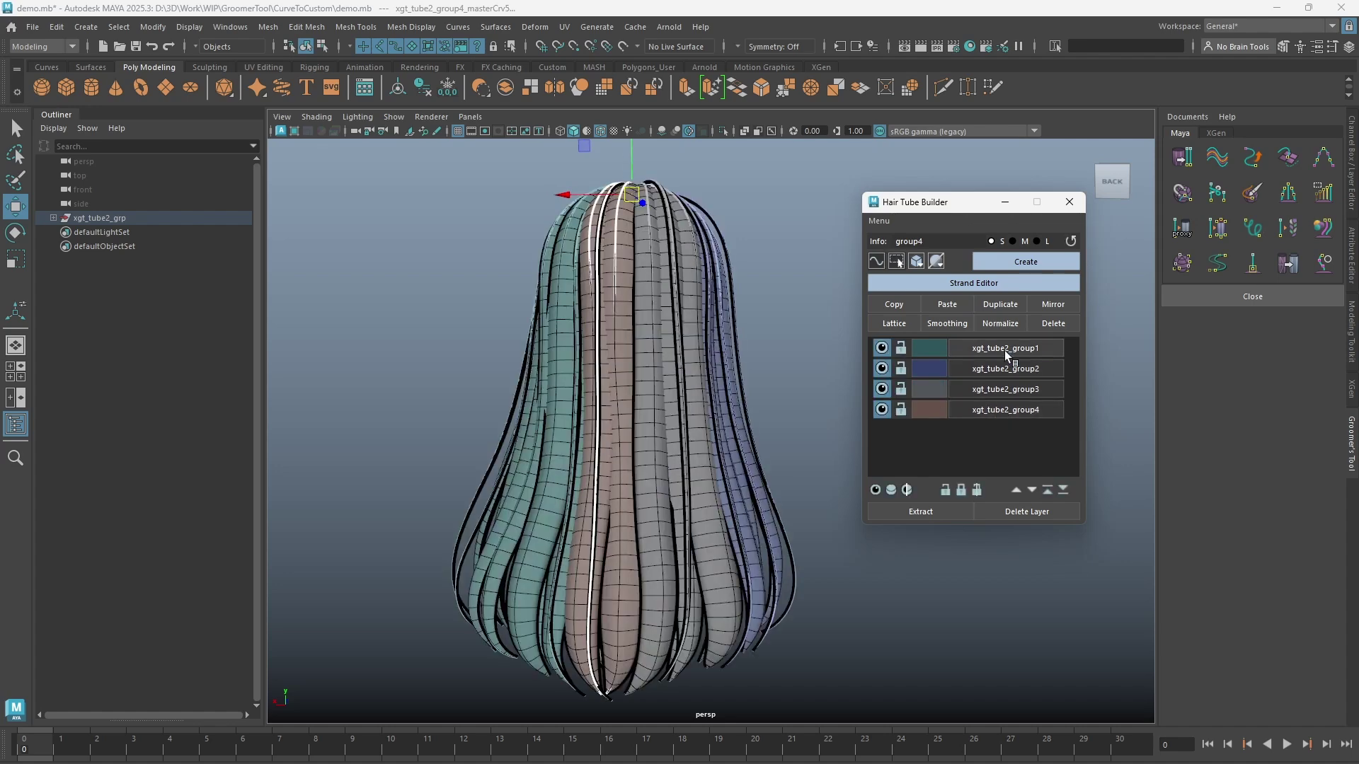
Select all curves of xgt_tube2_group1 and xgt_tube2_group3 together, toggle their isolation, and clear the selection.
{"action": "left_click", "coordinate": [1004, 349]}
{"action": "left_click", "coordinate": [1000, 387], "text": "ctrl"}
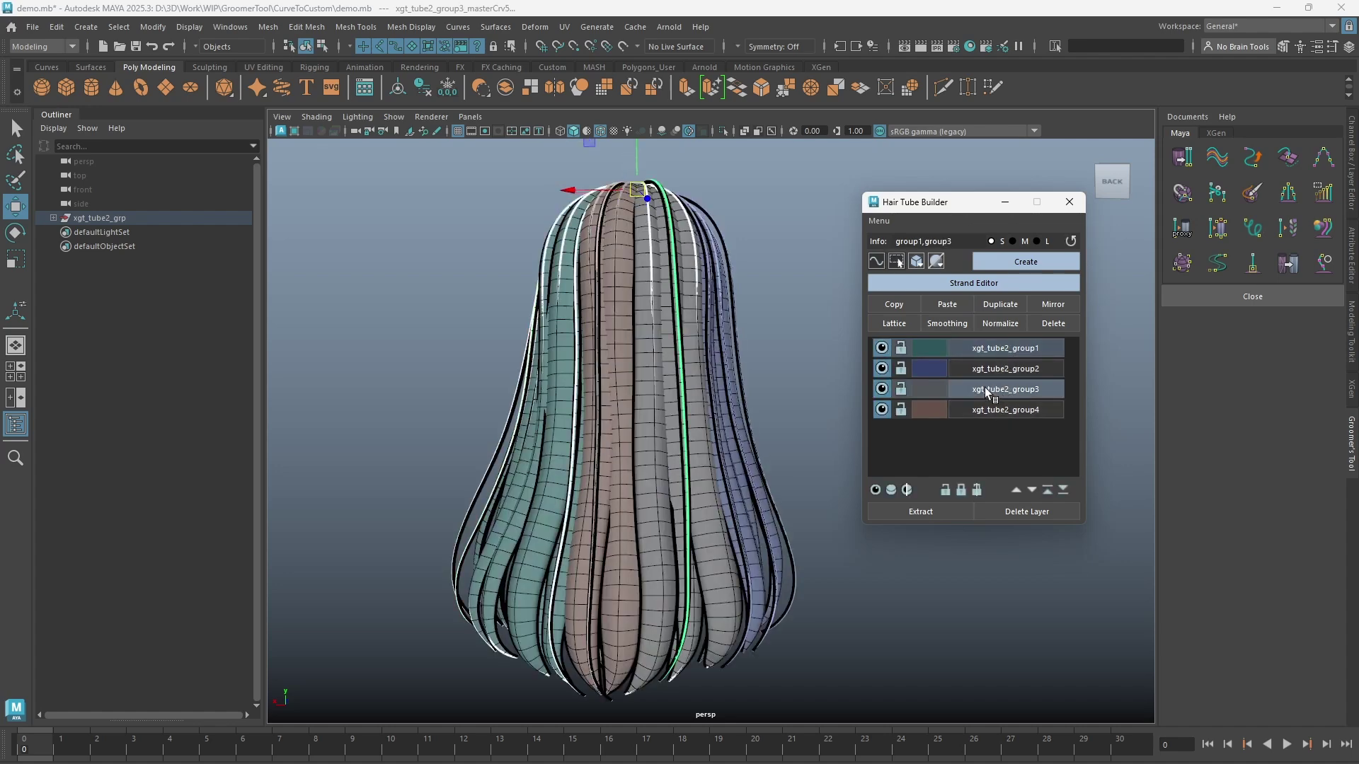
{"action": "middle_click", "coordinate": [983, 387]}
{"action": "left_click", "coordinate": [897, 262]}
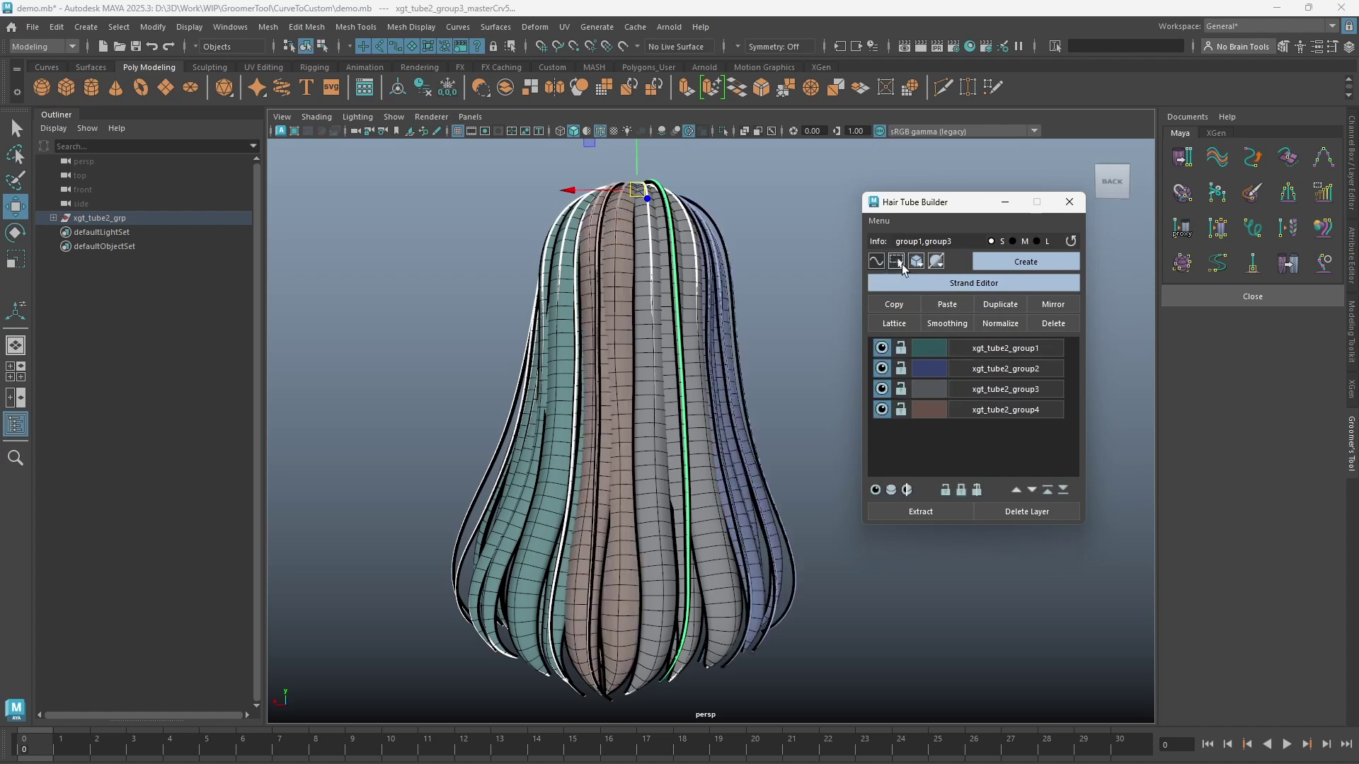
{"action": "left_click", "coordinate": [798, 296]}
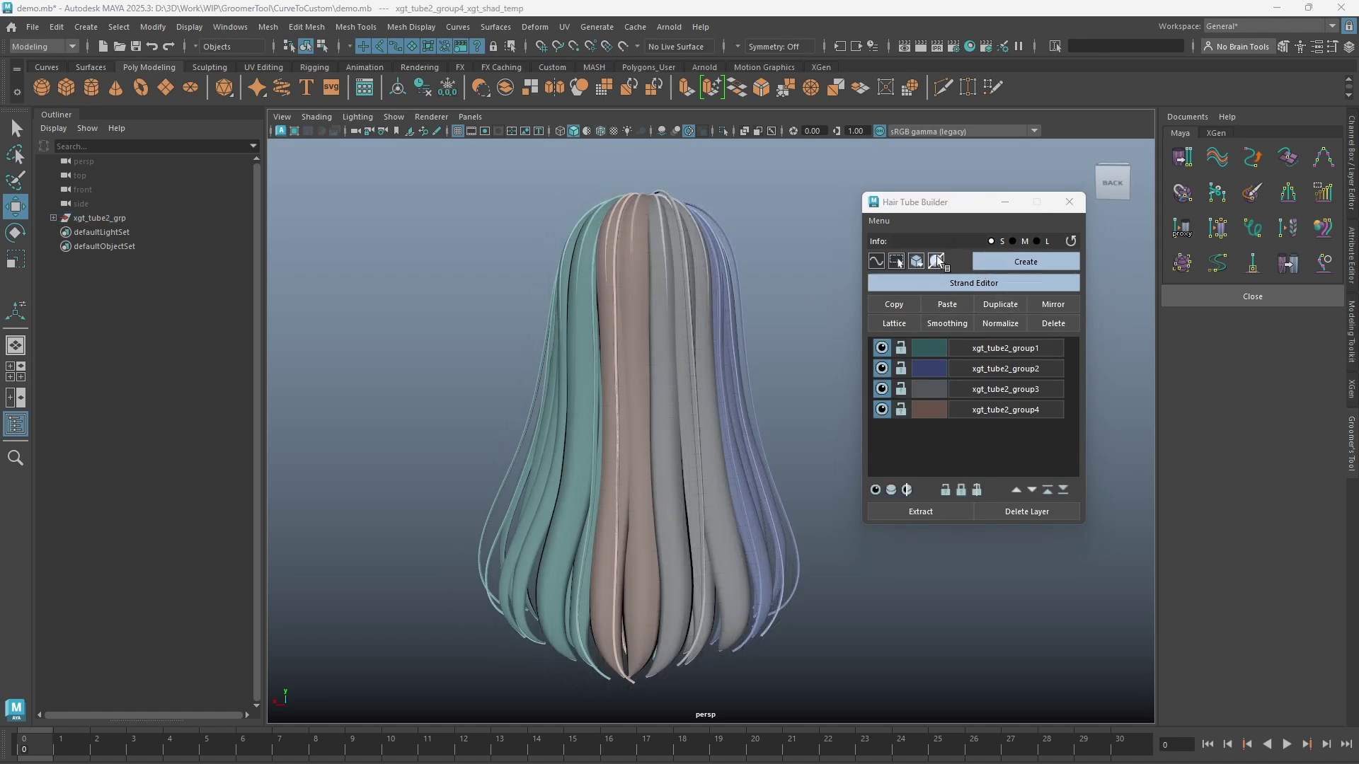
Switch the hair groups' shader through Blinn, Phong and Surface, finishing on Lambert.
{"action": "left_click", "coordinate": [938, 260]}
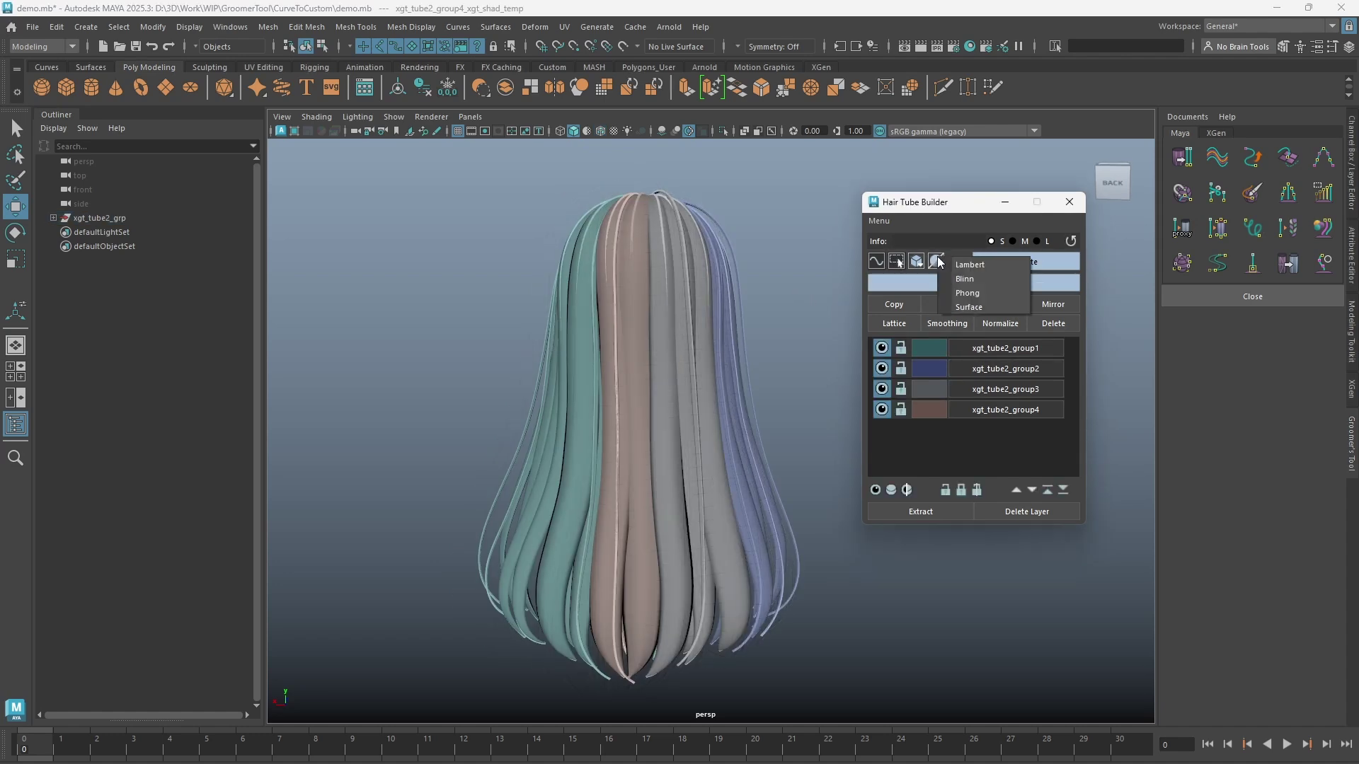
{"action": "left_click", "coordinate": [966, 281]}
{"action": "left_click", "coordinate": [939, 263]}
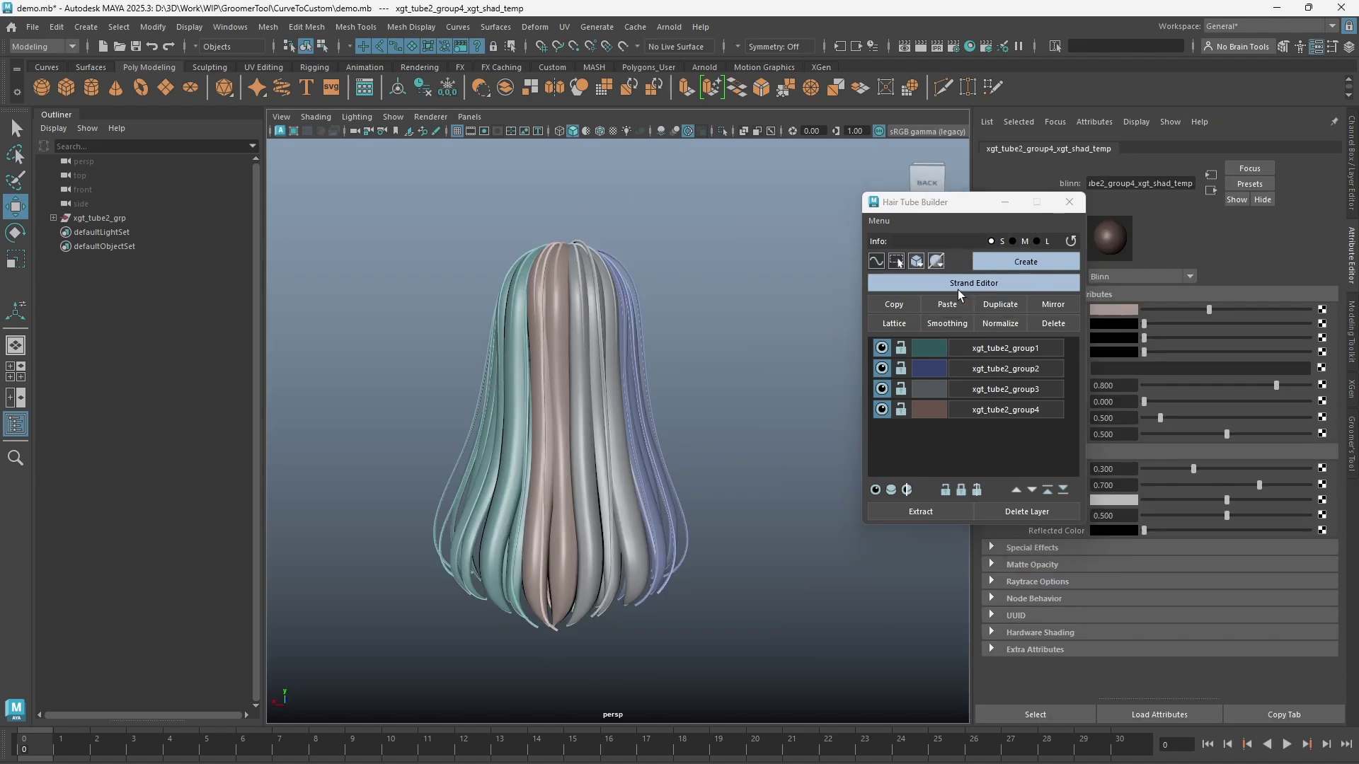
{"action": "left_click", "coordinate": [968, 296]}
{"action": "left_click", "coordinate": [938, 261]}
{"action": "left_click", "coordinate": [969, 309]}
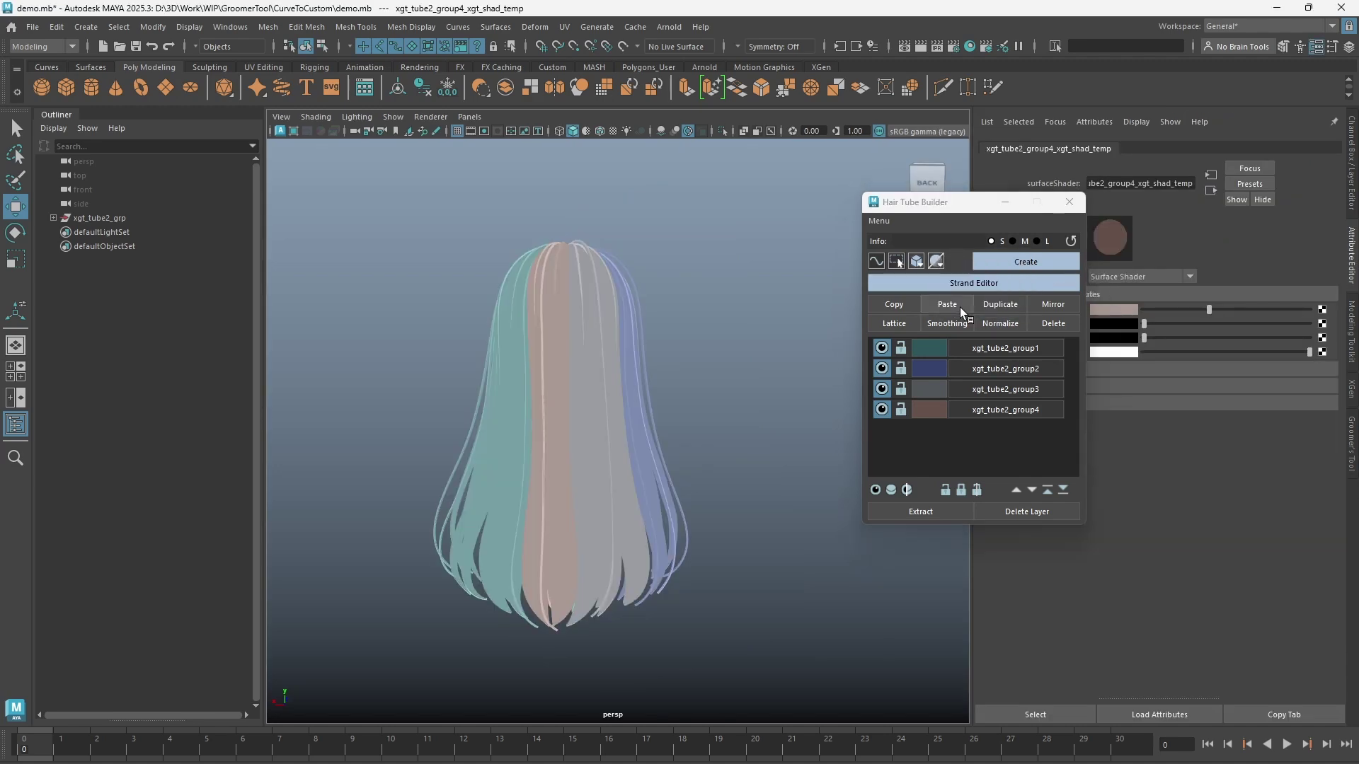
{"action": "left_click", "coordinate": [938, 261]}
{"action": "left_click", "coordinate": [948, 267]}
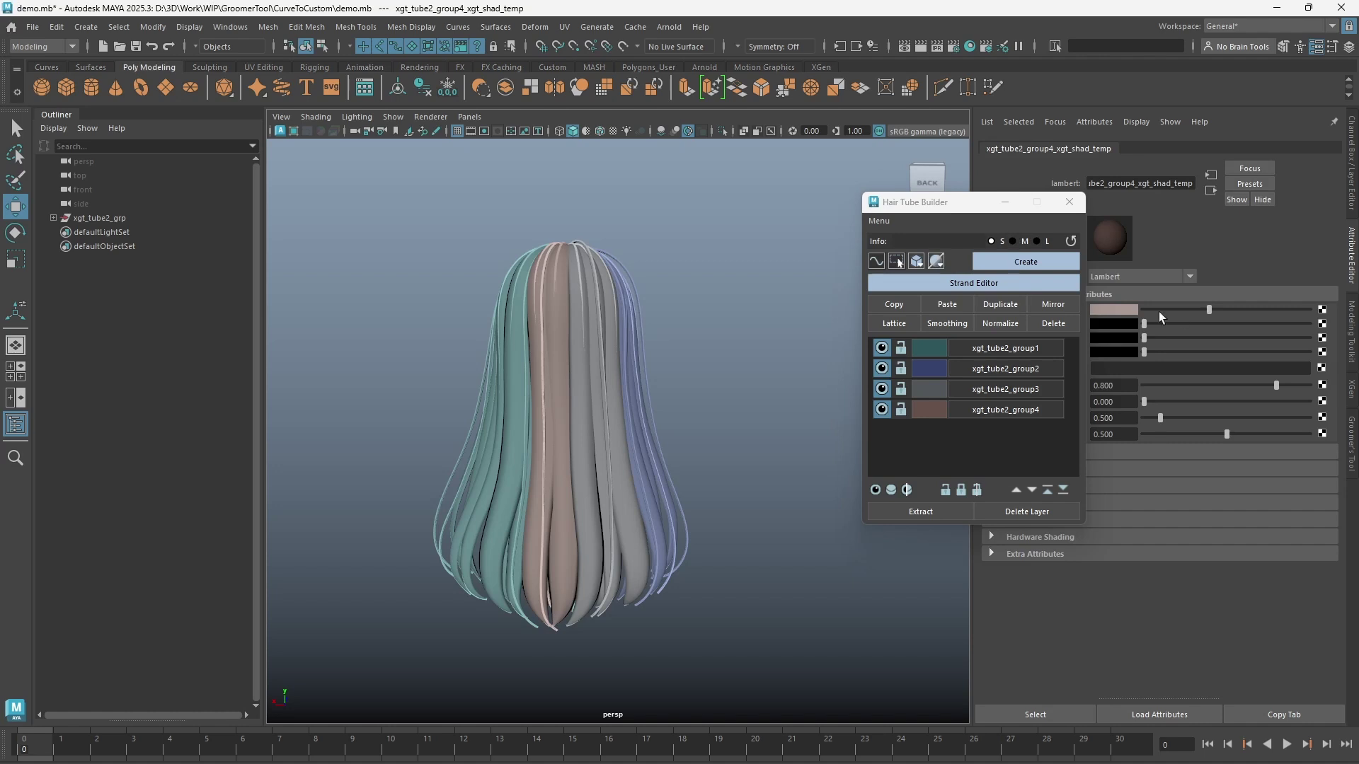
Darken the xgt_tube2_group4 shader colour and set the group's layer colour to red.
{"action": "left_click_drag", "start_coordinate": [1177, 313], "coordinate": [1159, 302]}
{"action": "left_click", "coordinate": [925, 412]}
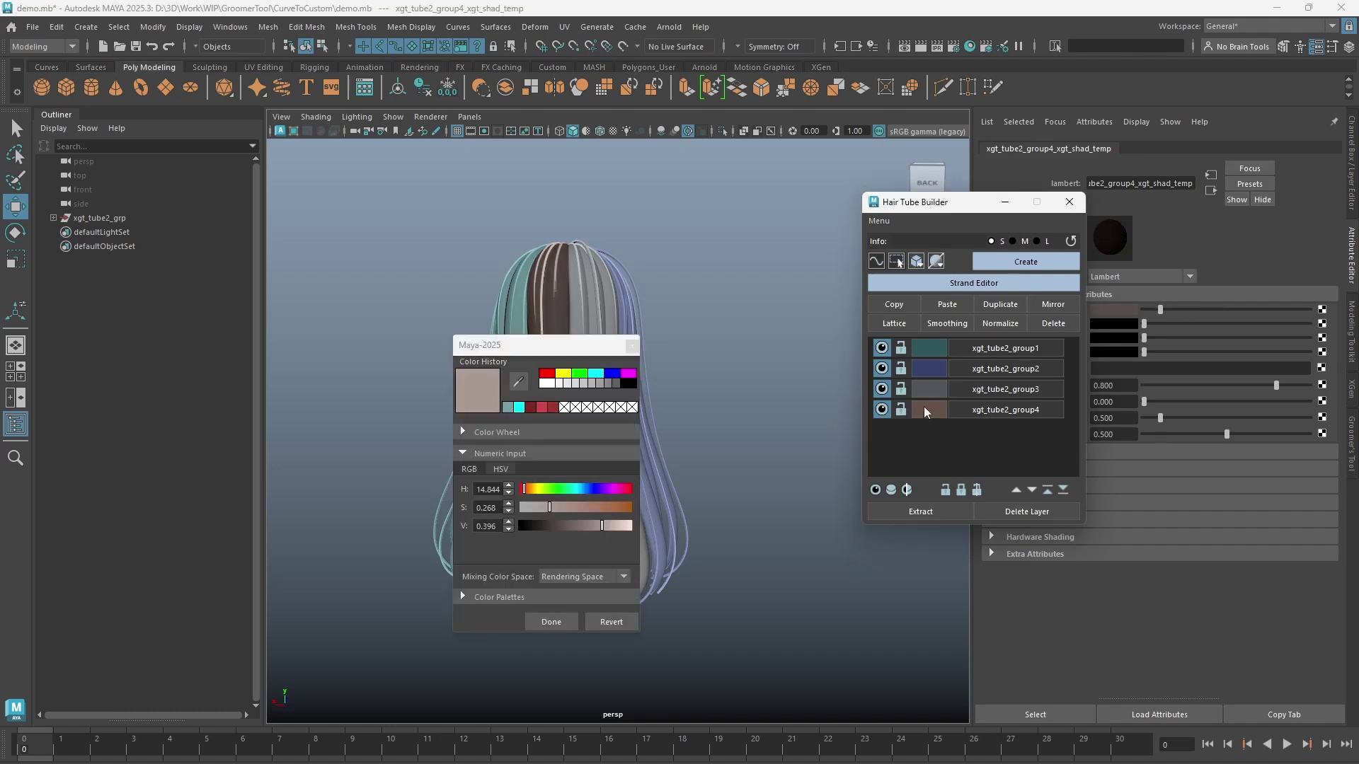
{"action": "left_click", "coordinate": [547, 373]}
{"action": "left_click", "coordinate": [552, 622]}
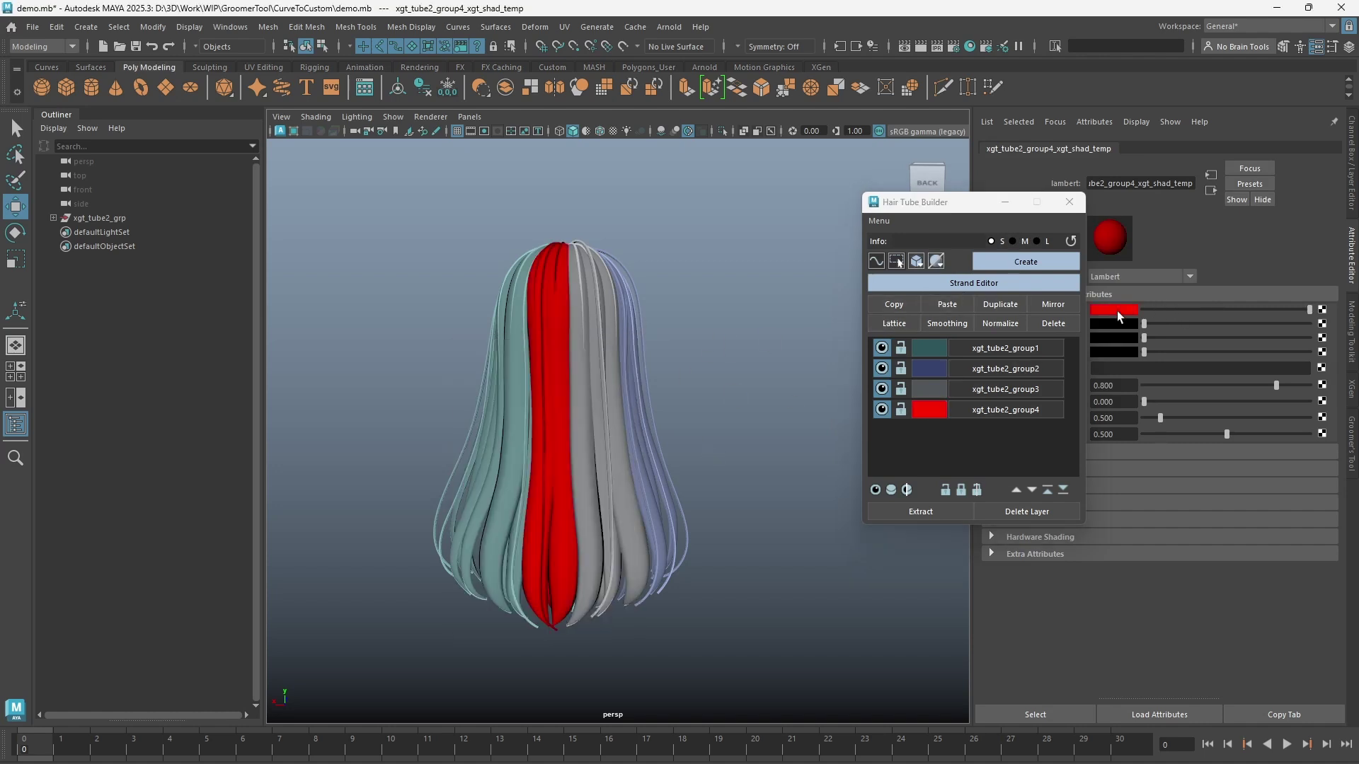
Adjust the xgt_tube2_group4 shader brightness, refresh the layer list, and set the group's colour to cyan.
{"action": "left_click_drag", "start_coordinate": [1164, 312], "coordinate": [1233, 309]}
{"action": "left_click", "coordinate": [1068, 241]}
{"action": "left_click", "coordinate": [924, 413]}
{"action": "left_click", "coordinate": [601, 403]}
{"action": "left_click", "coordinate": [556, 641]}
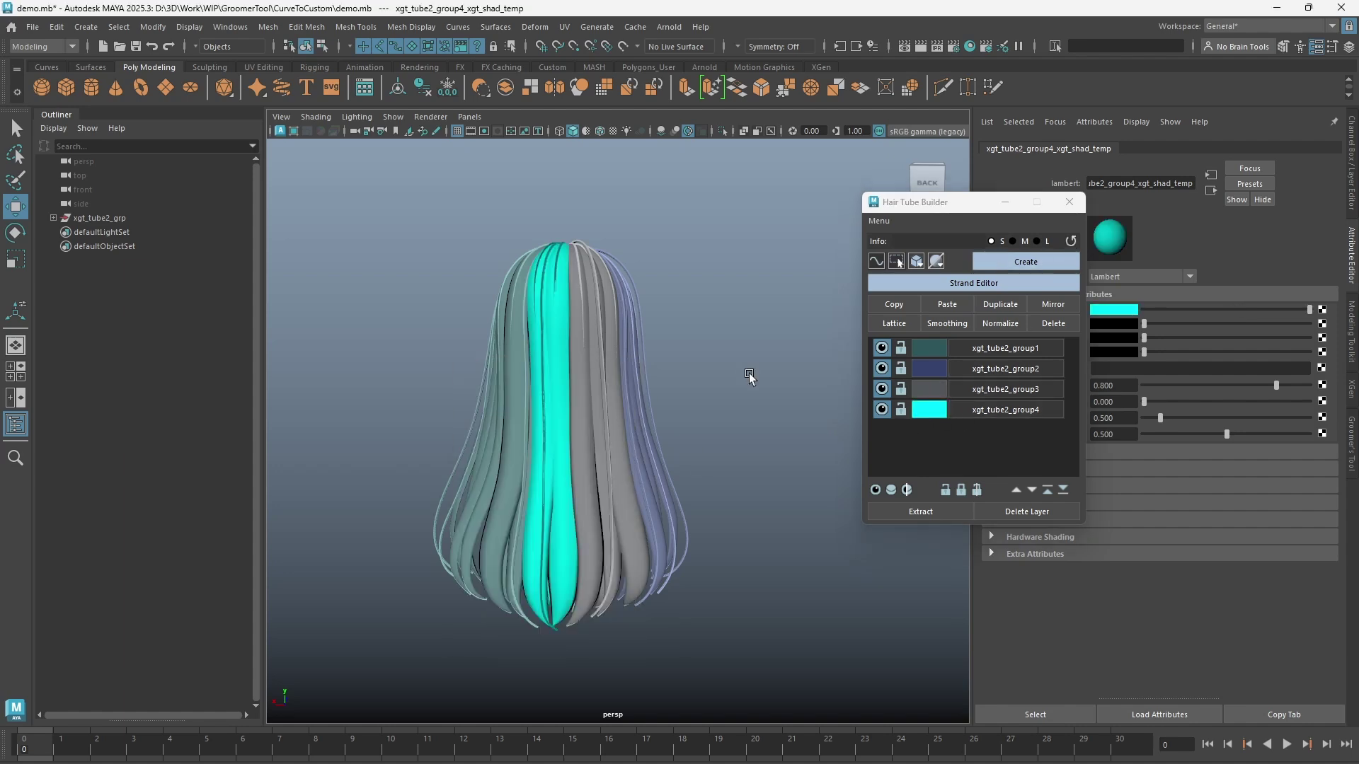
{"action": "left_click", "coordinate": [750, 371]}
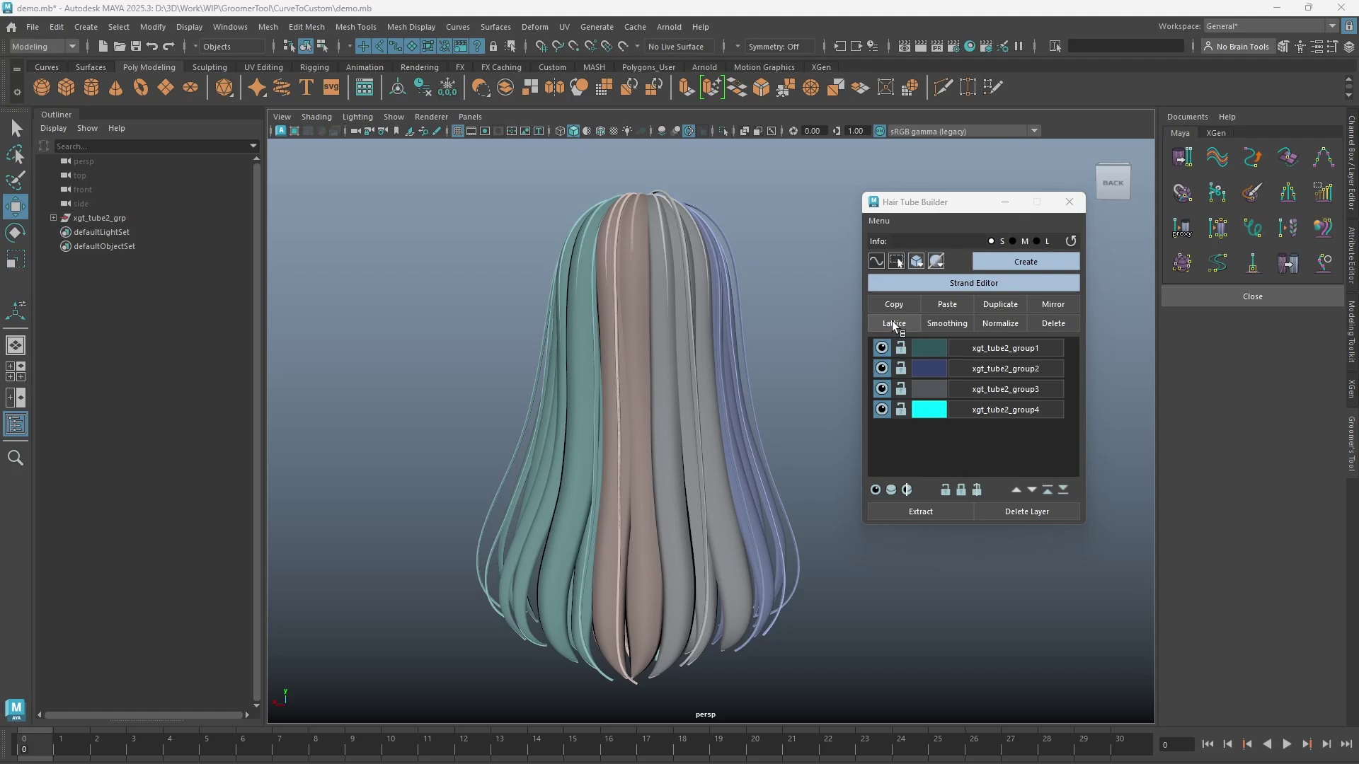
Select the outer teal strands and apply a lattice with 5 × 5 × 5 divisions to them.
{"action": "left_click_drag", "start_coordinate": [507, 380], "coordinate": [587, 488]}
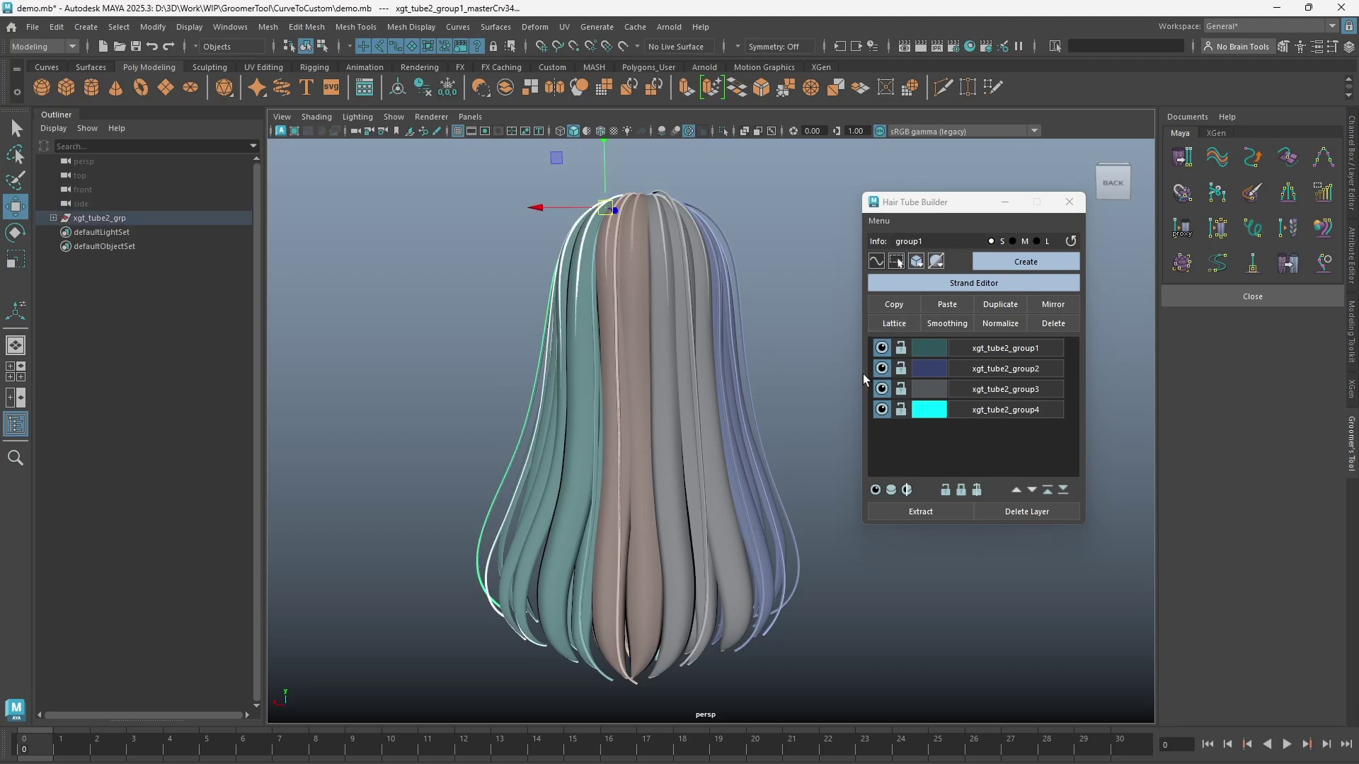
{"action": "right_click", "coordinate": [905, 328]}
{"action": "left_click", "coordinate": [1011, 337]}
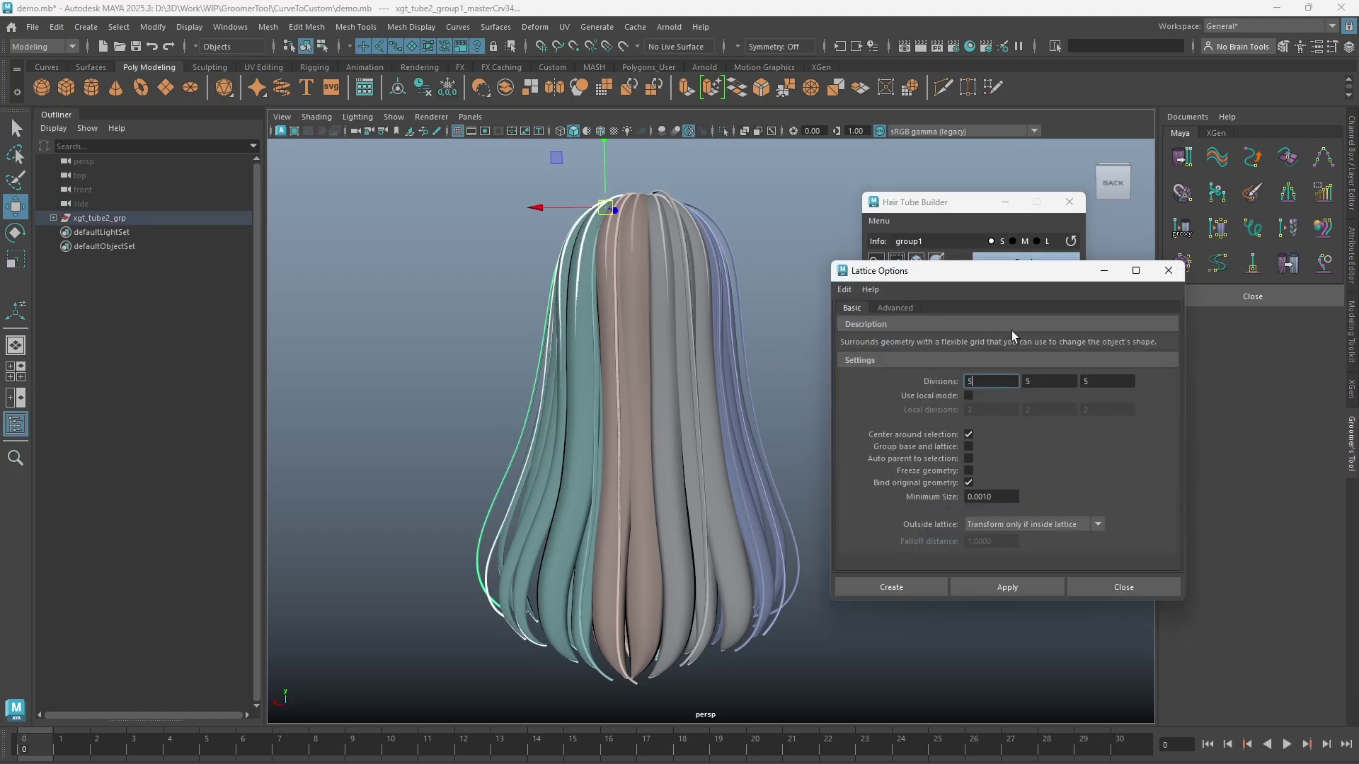
{"action": "left_click", "coordinate": [1023, 587]}
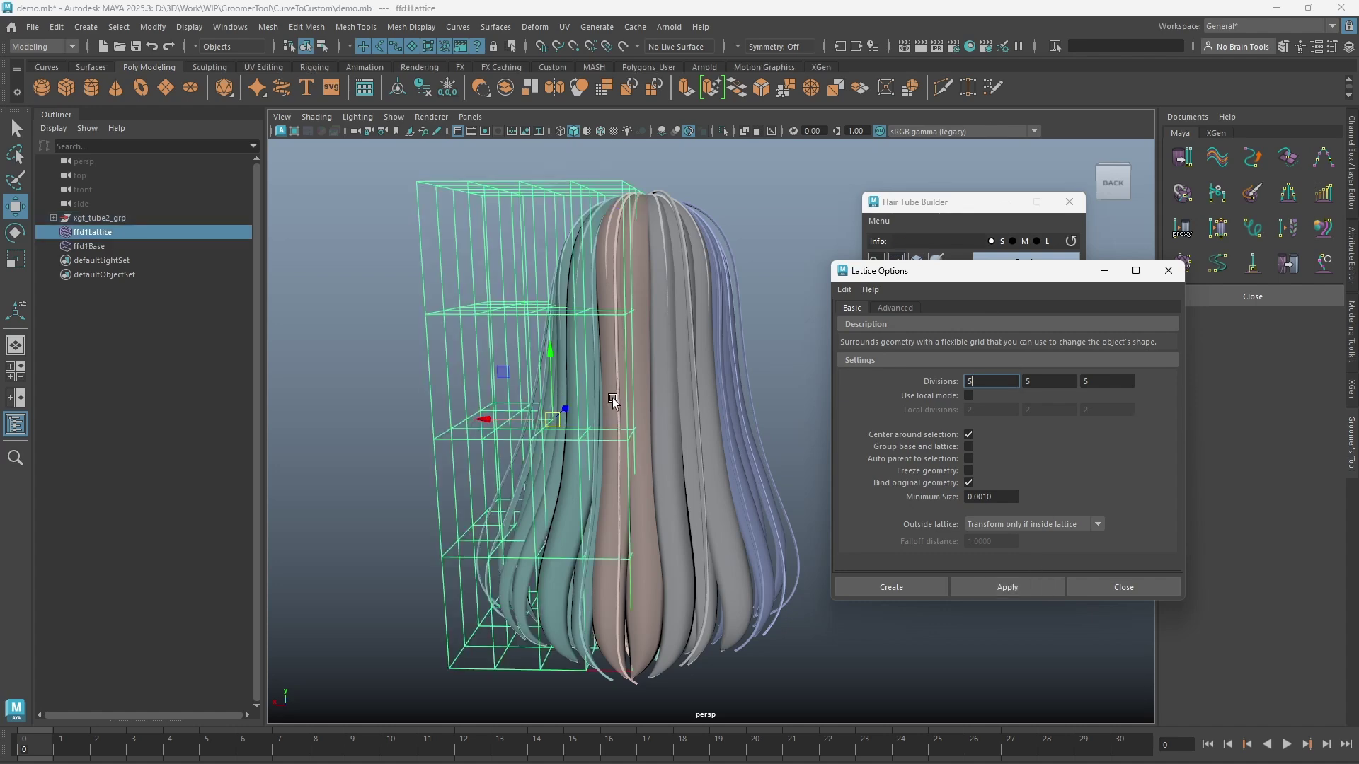
Select the lattice's lower points, move them upward to reshape the teal strands, and return to object selection.
{"action": "right_click_drag", "start_coordinate": [467, 339], "coordinate": [463, 294]}
{"action": "left_click_drag", "start_coordinate": [347, 497], "coordinate": [836, 720]}
{"action": "left_click_drag", "start_coordinate": [566, 497], "coordinate": [528, 444]}
{"action": "left_click", "coordinate": [531, 367]}
{"action": "left_click_drag", "start_coordinate": [566, 395], "coordinate": [502, 410], "text": "alt"}
{"action": "left_click_drag", "start_coordinate": [575, 356], "coordinate": [602, 341]}
{"action": "right_click_drag", "start_coordinate": [599, 340], "coordinate": [623, 318]}
{"action": "left_click_drag", "start_coordinate": [621, 322], "coordinate": [587, 331], "text": "alt"}
Select the lattice together with the hair strands and bake the lattice deformation into them.
{"action": "left_click_drag", "start_coordinate": [363, 300], "coordinate": [771, 403]}
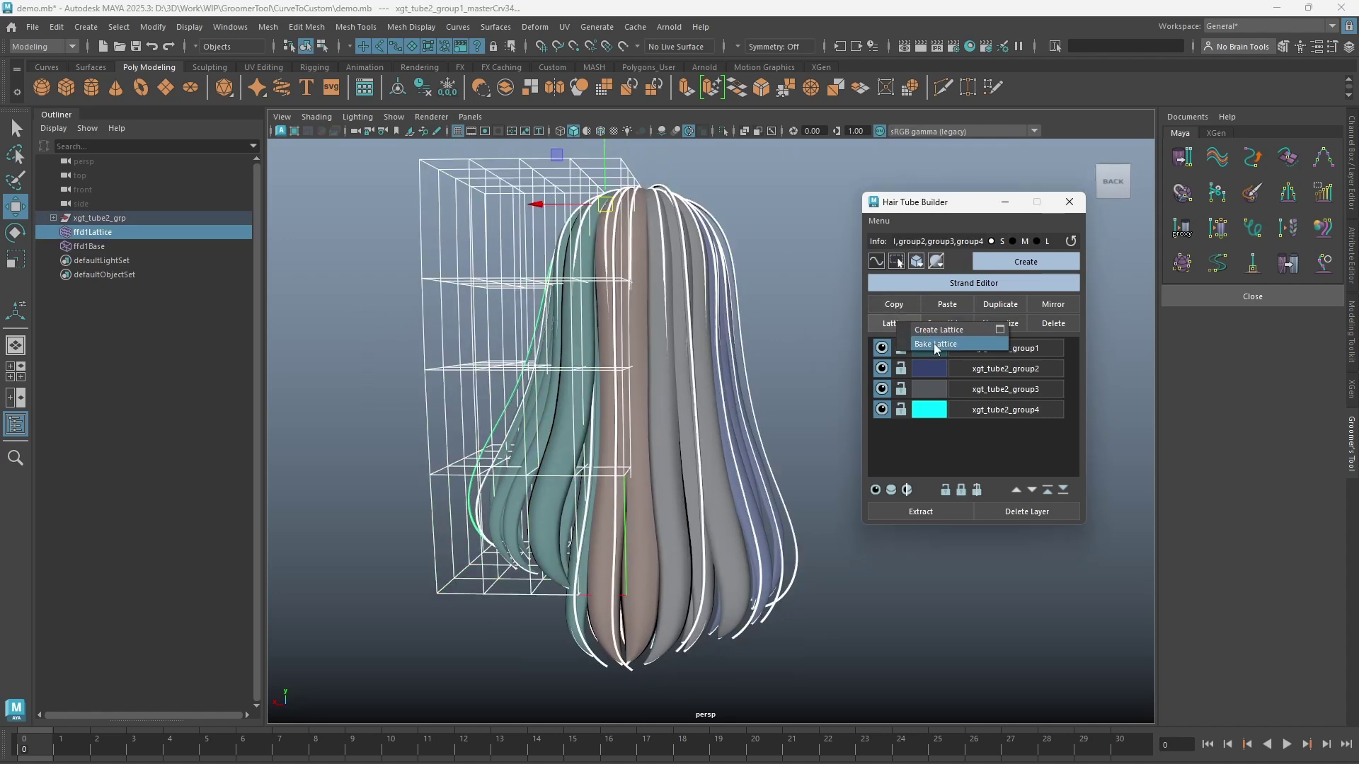
{"action": "left_click", "coordinate": [894, 323]}
{"action": "mouse_move", "coordinate": [642, 388]}
{"action": "left_mouse_down", "text": "alt"}
{"action": "mouse_move", "coordinate": [674, 389]}
{"action": "mouse_move", "coordinate": [654, 388]}
{"action": "left_mouse_up", "text": "alt"}
{"action": "left_click_drag", "start_coordinate": [654, 388], "coordinate": [643, 388], "text": "alt"}
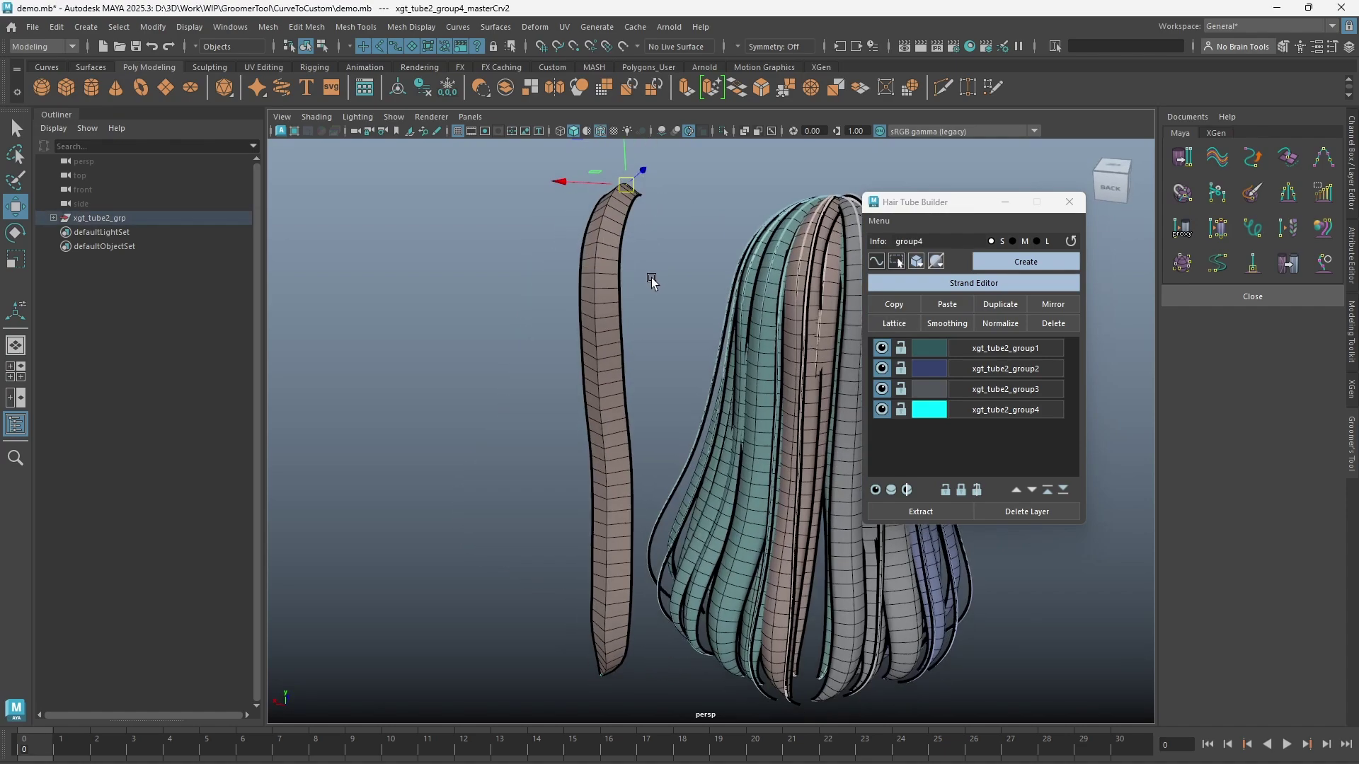
Apply Smoothing to the separate beige strand standing beside the hair.
{"action": "right_click_drag", "start_coordinate": [651, 277], "coordinate": [649, 322], "text": "alt"}
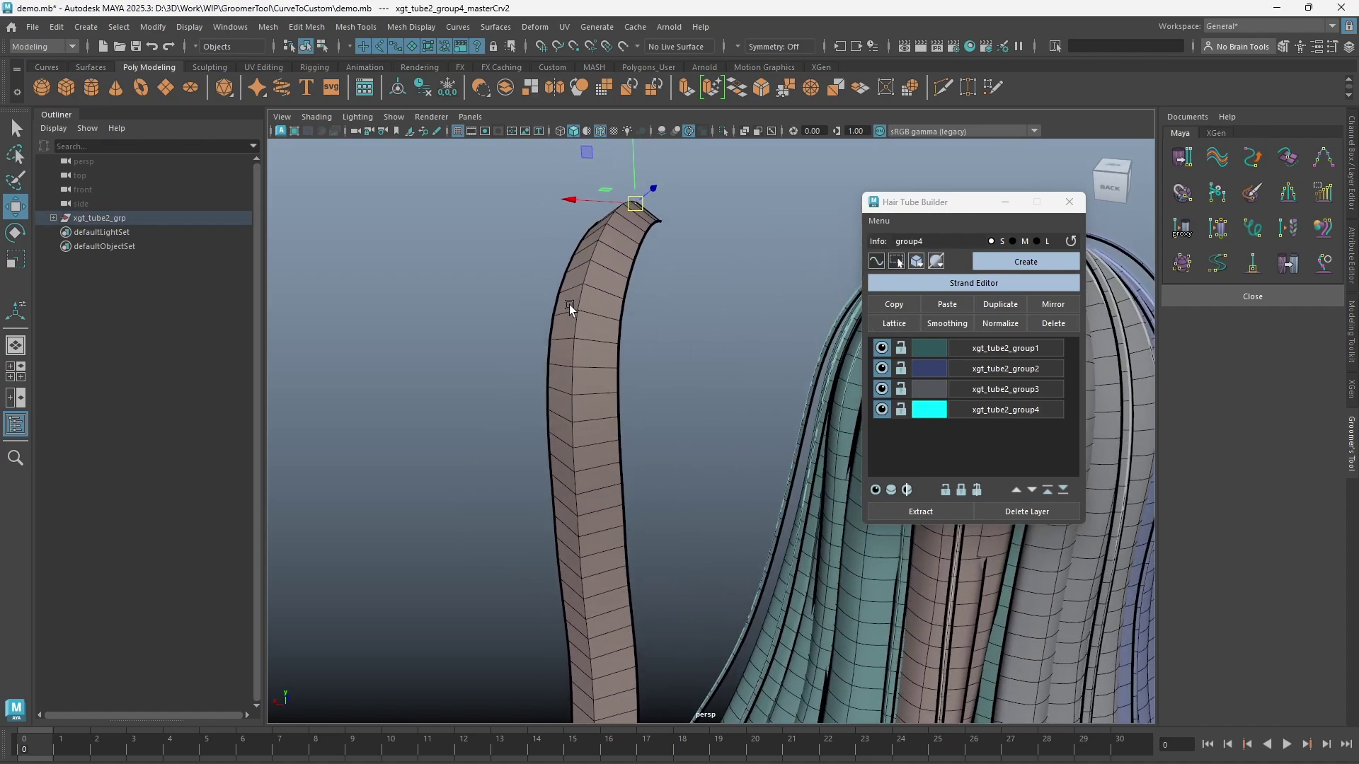
{"action": "left_click_drag", "start_coordinate": [567, 320], "coordinate": [750, 356], "text": "alt"}
{"action": "left_click", "coordinate": [947, 324]}
{"action": "middle_click_drag", "start_coordinate": [750, 355], "coordinate": [702, 347], "text": "alt"}
Select strands with a selection box, apply Smoothing five times, and clear the selection.
{"action": "left_click_drag", "start_coordinate": [552, 267], "coordinate": [852, 427]}
{"action": "left_click", "coordinate": [942, 328]}
{"action": "left_click", "coordinate": [942, 324]}
{"action": "left_click", "coordinate": [943, 324]}
{"action": "left_click", "coordinate": [942, 324]}
{"action": "left_click", "coordinate": [942, 325]}
{"action": "left_click", "coordinate": [834, 327]}
{"action": "left_click_drag", "start_coordinate": [833, 327], "coordinate": [829, 331], "text": "alt"}
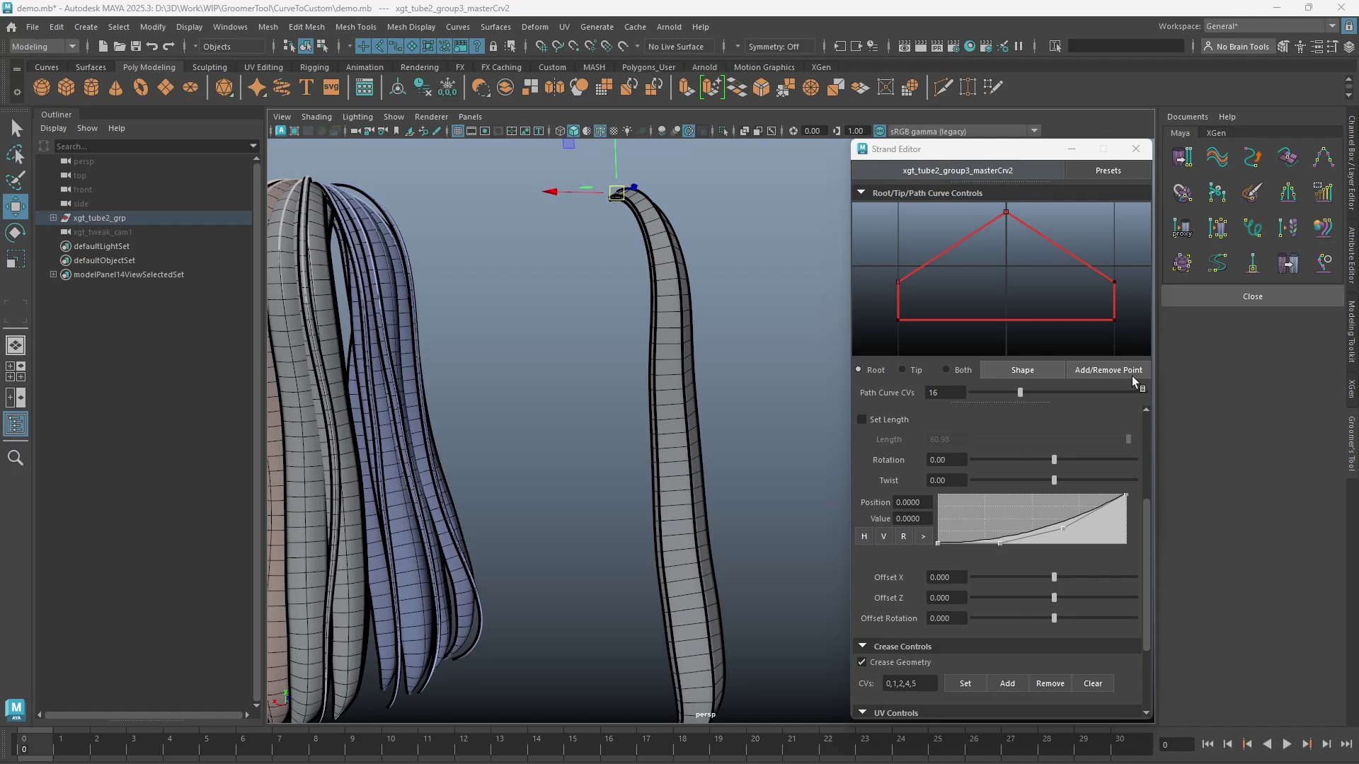
Add points to the grey strand's root profile on both sloping upper edges and along the bottom edge.
{"action": "left_click", "coordinate": [1107, 371]}
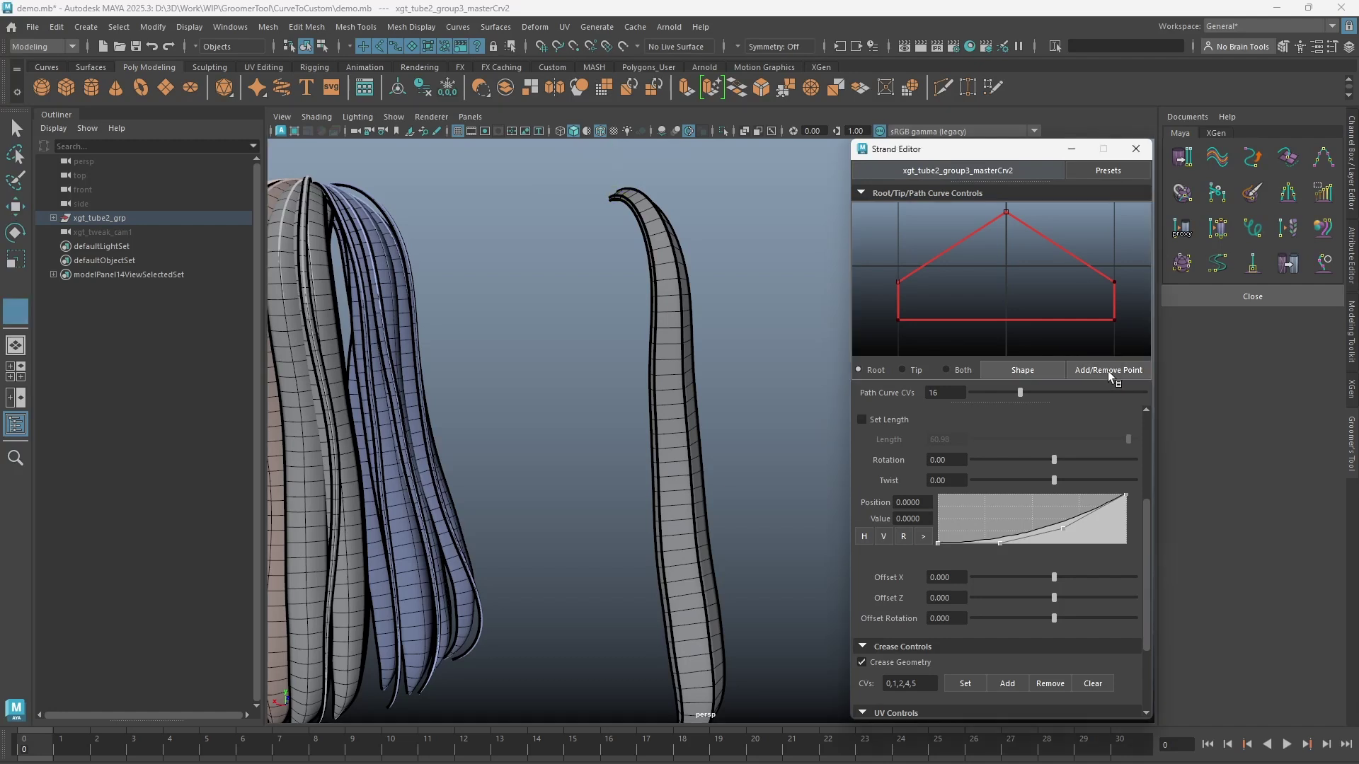
{"action": "left_click", "coordinate": [1061, 248]}
{"action": "left_click", "coordinate": [941, 254]}
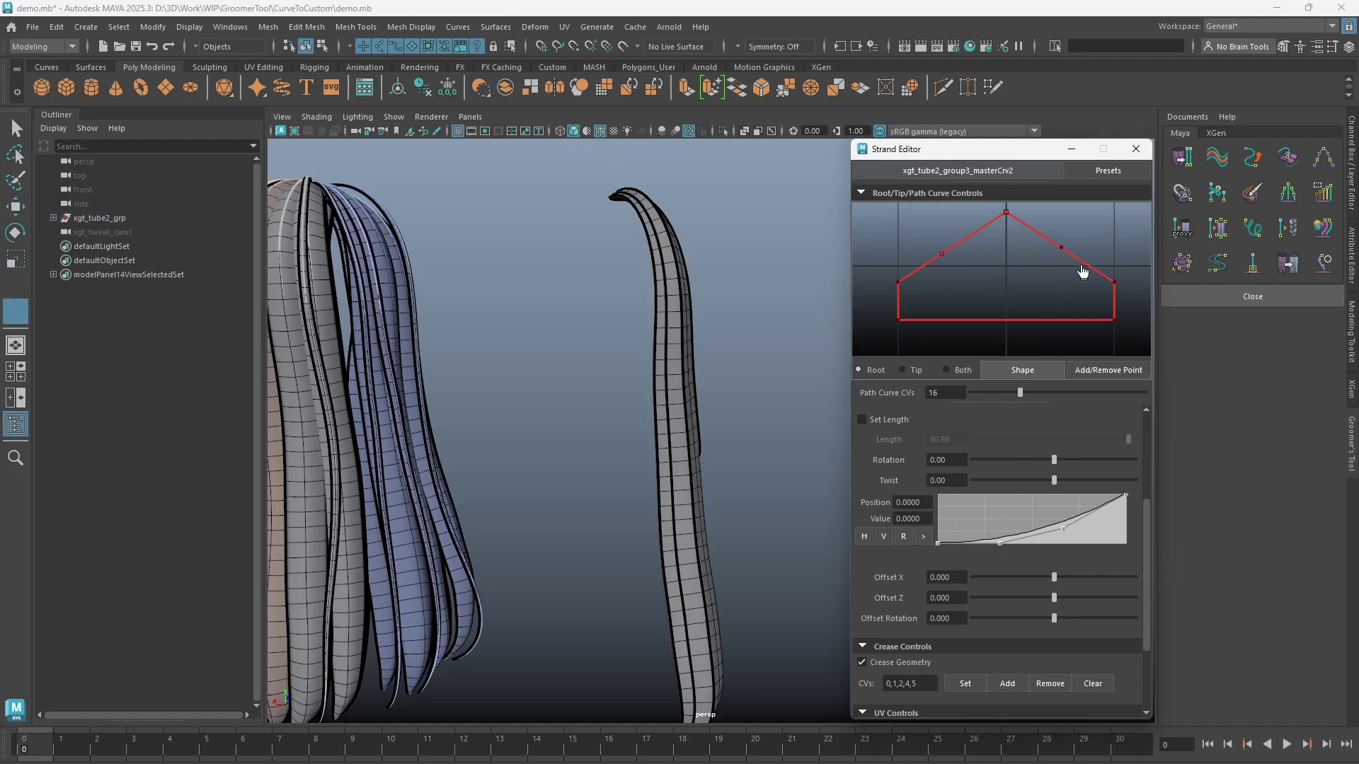
{"action": "left_click", "coordinate": [1073, 320]}
{"action": "left_click", "coordinate": [939, 320]}
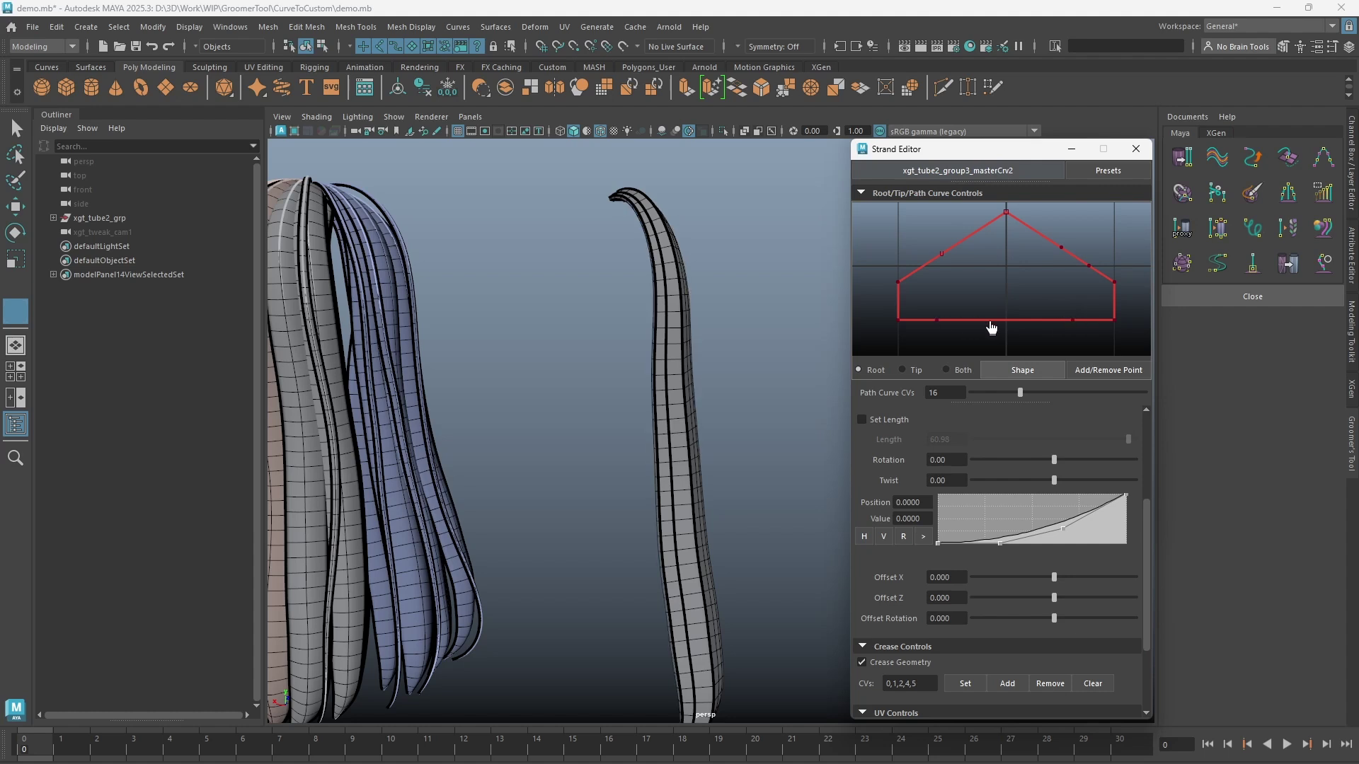
Remove the added points on both upper slopes and the bottom edge of the grey strand's tip profile, and compare root and tip profiles.
{"action": "left_click", "coordinate": [915, 369]}
{"action": "left_click", "coordinate": [941, 254]}
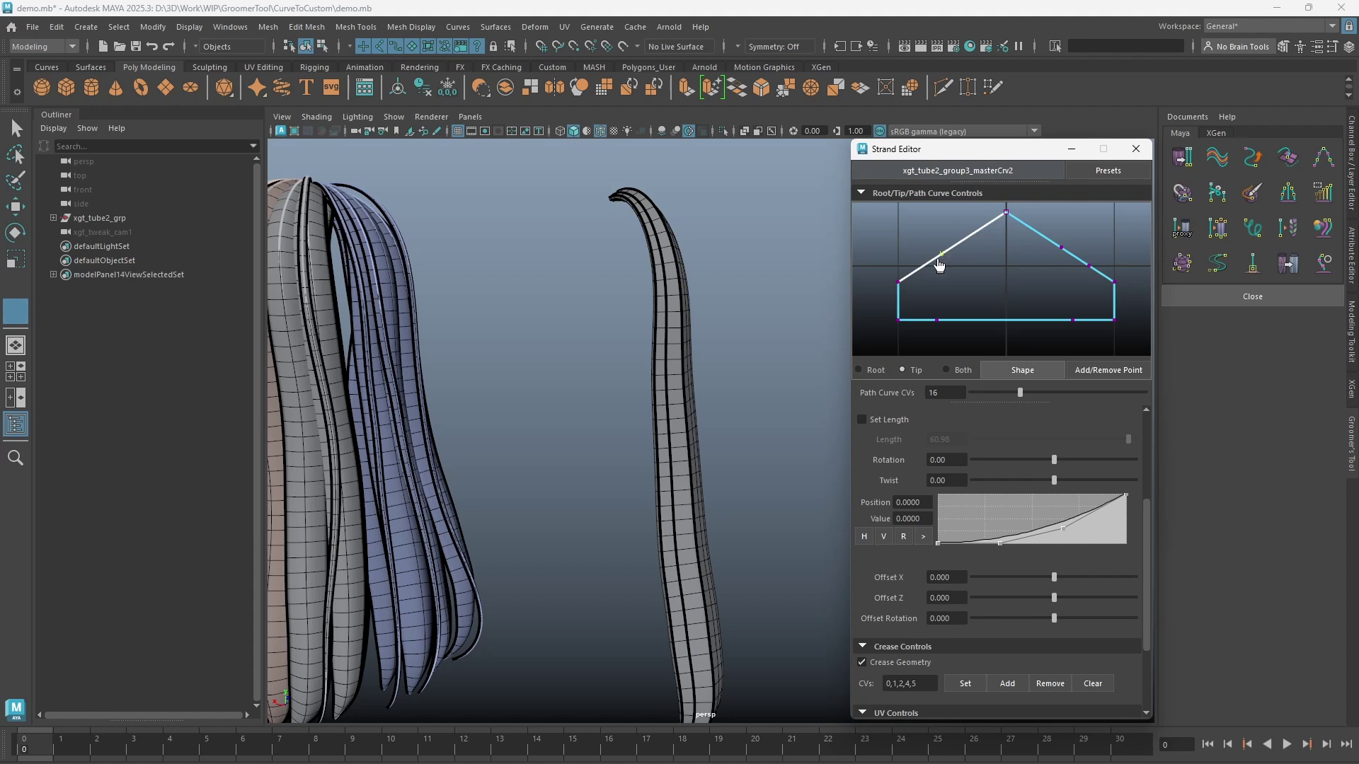
{"action": "key", "text": "Delete"}
{"action": "left_click", "coordinate": [941, 322]}
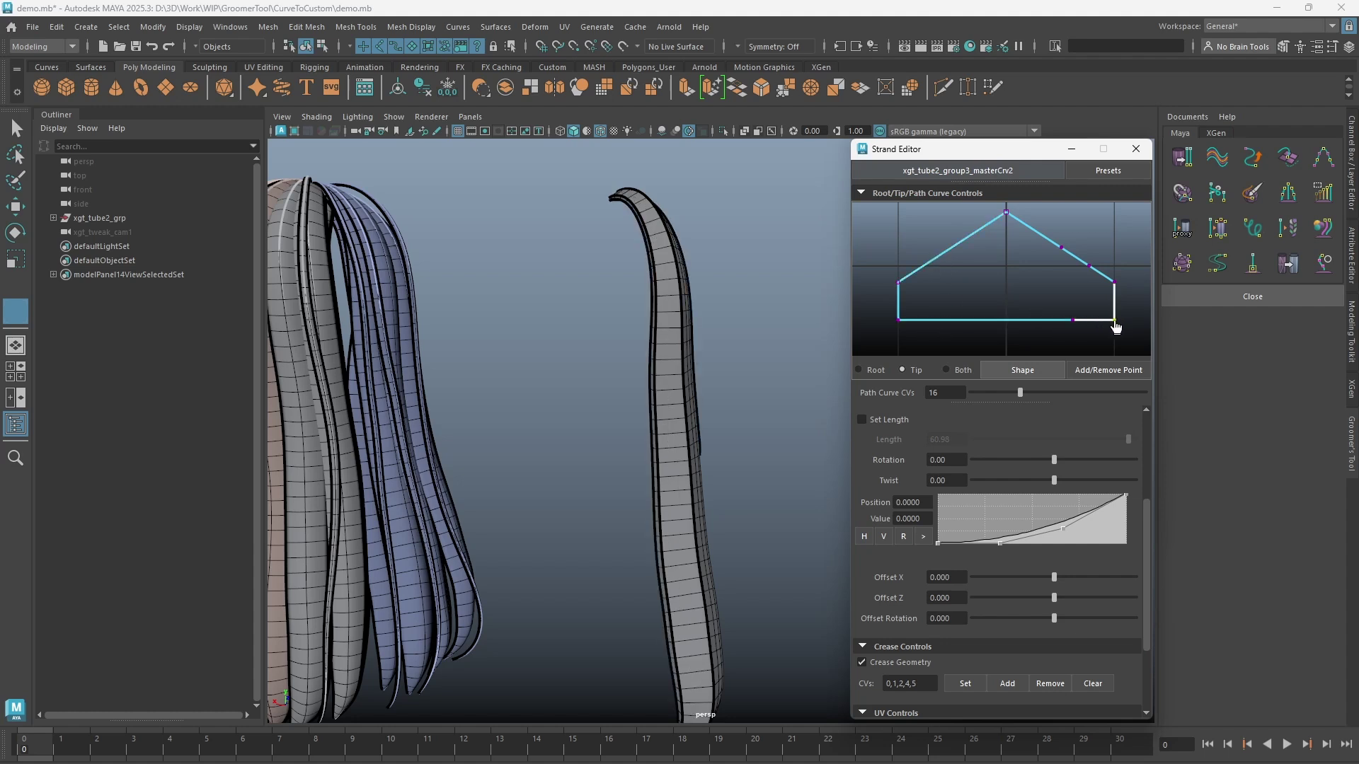
{"action": "left_click", "coordinate": [1083, 266]}
{"action": "left_click", "coordinate": [1058, 252]}
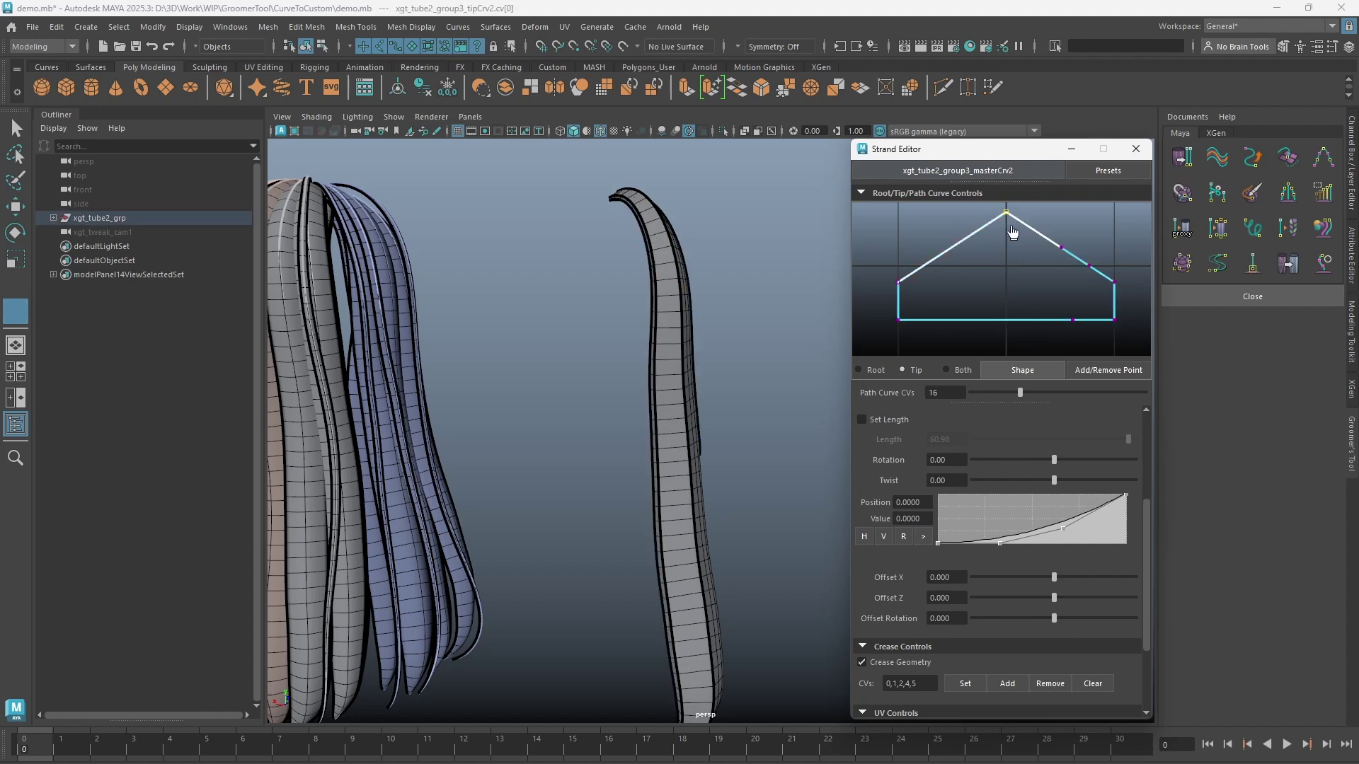
{"action": "left_click", "coordinate": [1058, 249]}
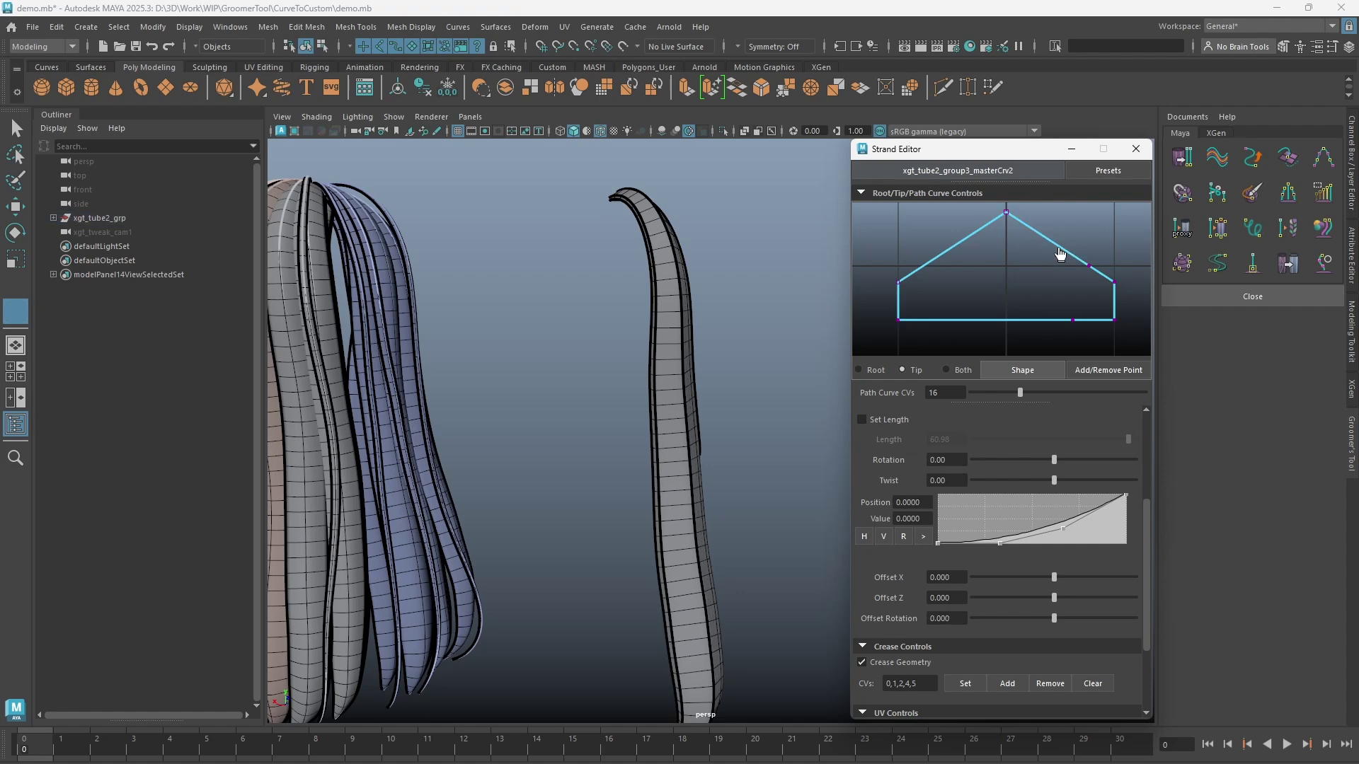
{"action": "left_click", "coordinate": [873, 374]}
{"action": "left_click", "coordinate": [910, 371]}
Toggle Crease Geometry for the grey strand in its crease settings.
{"action": "left_click_drag", "start_coordinate": [714, 387], "coordinate": [683, 380], "text": "alt"}
{"action": "right_click_drag", "start_coordinate": [683, 380], "coordinate": [668, 418], "text": "alt"}
{"action": "key", "text": "w"}
{"action": "scroll", "coordinate": [884, 523], "scroll_direction": "down", "scroll_amount": 3}
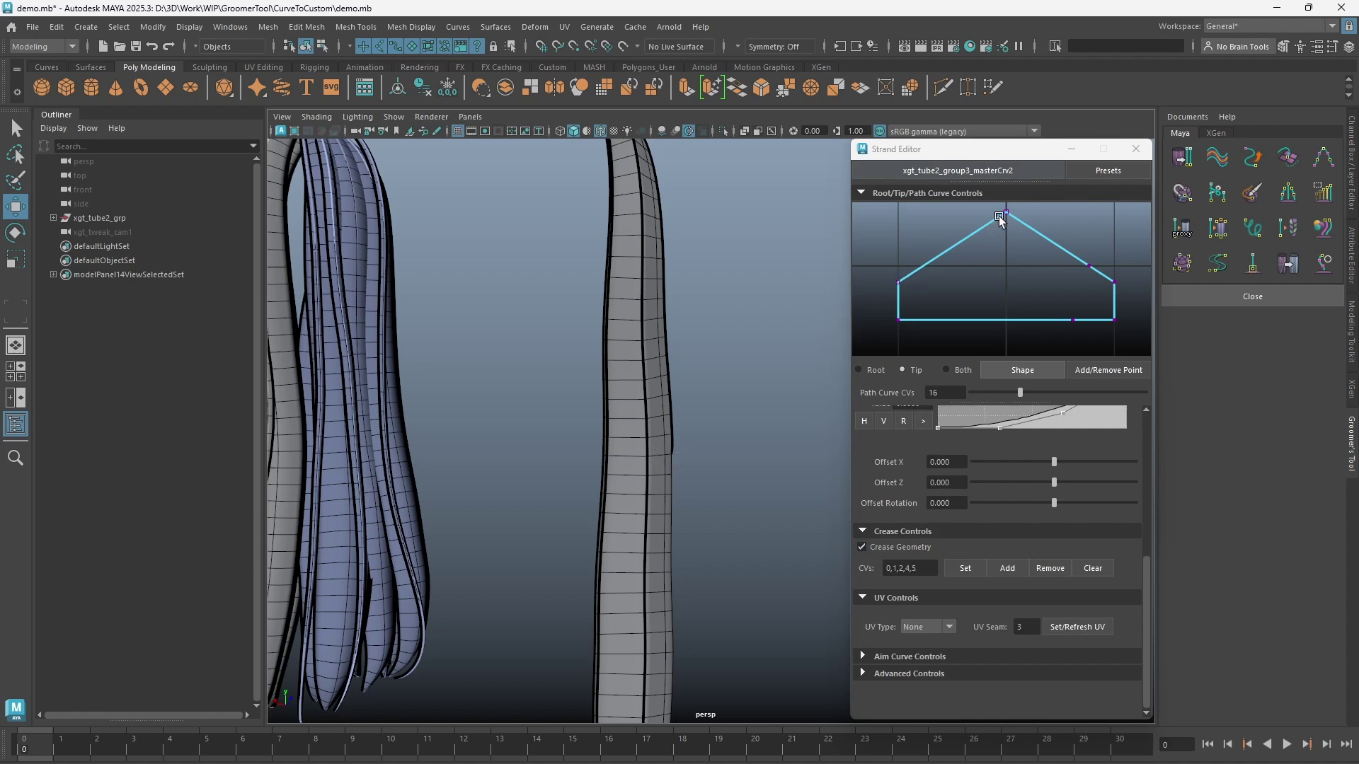
{"action": "left_click", "coordinate": [888, 549]}
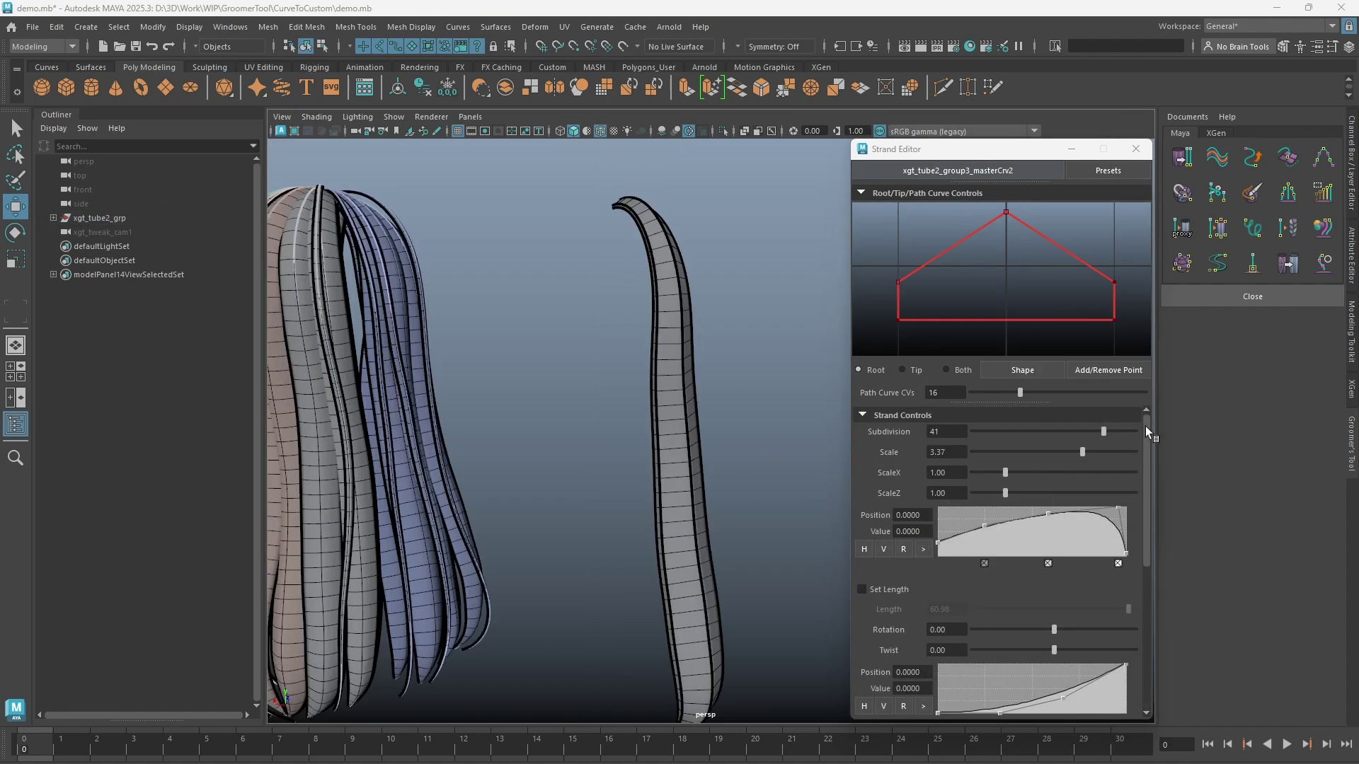
Shift the grey strand with Offset X, reset that offset, and set the strand's Twist to 1029.07.
{"action": "left_click_drag", "start_coordinate": [1145, 426], "coordinate": [1133, 579]}
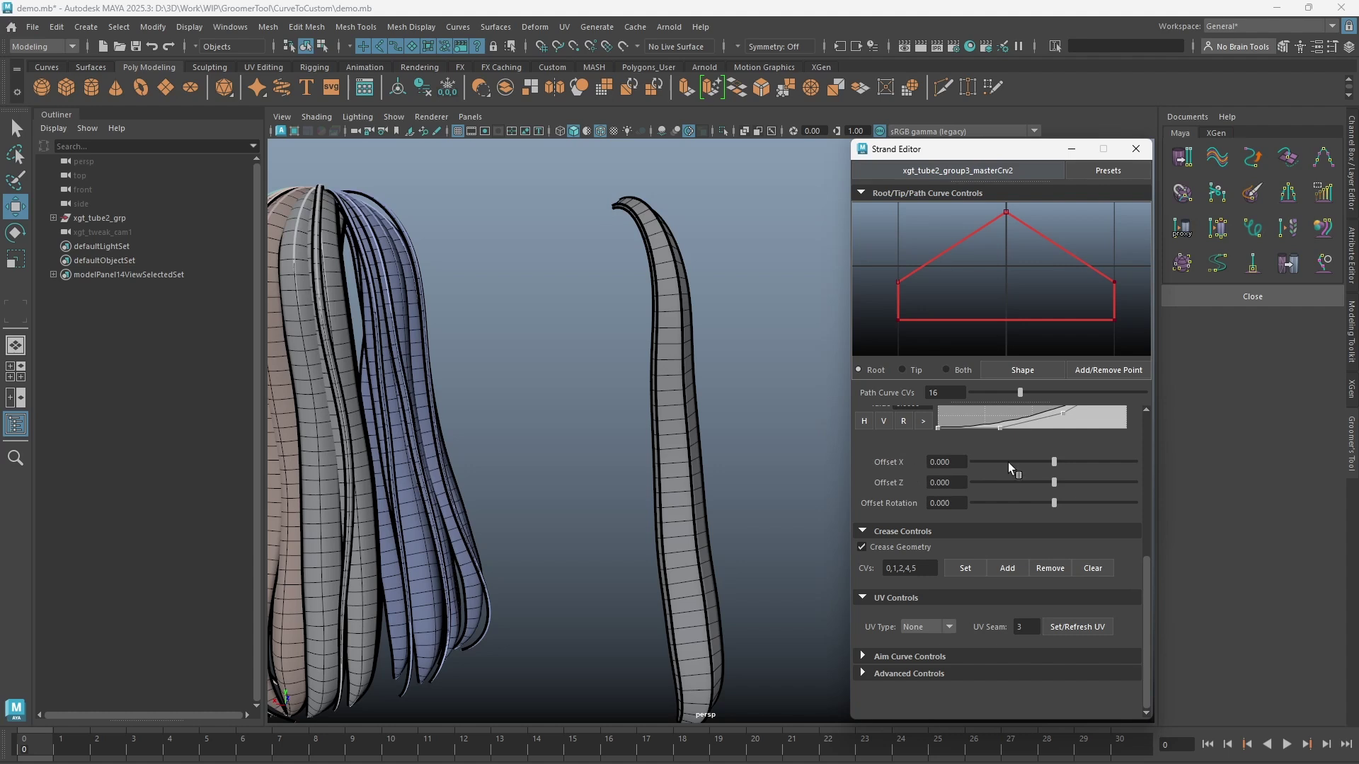
{"action": "left_click_drag", "start_coordinate": [1053, 461], "coordinate": [1076, 460]}
{"action": "scroll", "coordinate": [969, 482], "scroll_direction": "up", "scroll_amount": 3}
{"action": "left_click", "coordinate": [886, 546]}
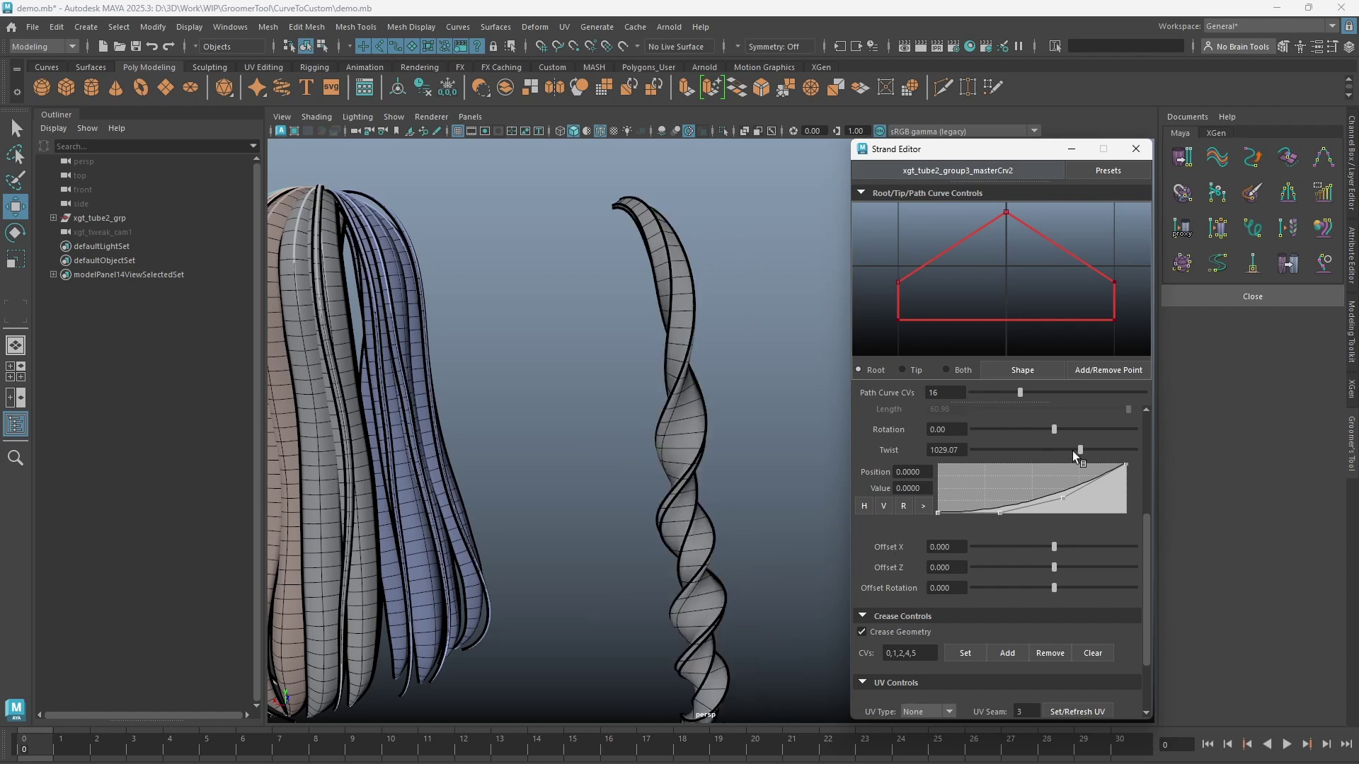
Try offsetting the twisted strand along X, and reset Offset Rotation, Offset Z and Offset X.
{"action": "left_click_drag", "start_coordinate": [1053, 547], "coordinate": [1047, 591]}
{"action": "left_click", "coordinate": [898, 588]}
{"action": "left_click", "coordinate": [890, 568]}
{"action": "left_click", "coordinate": [890, 548]}
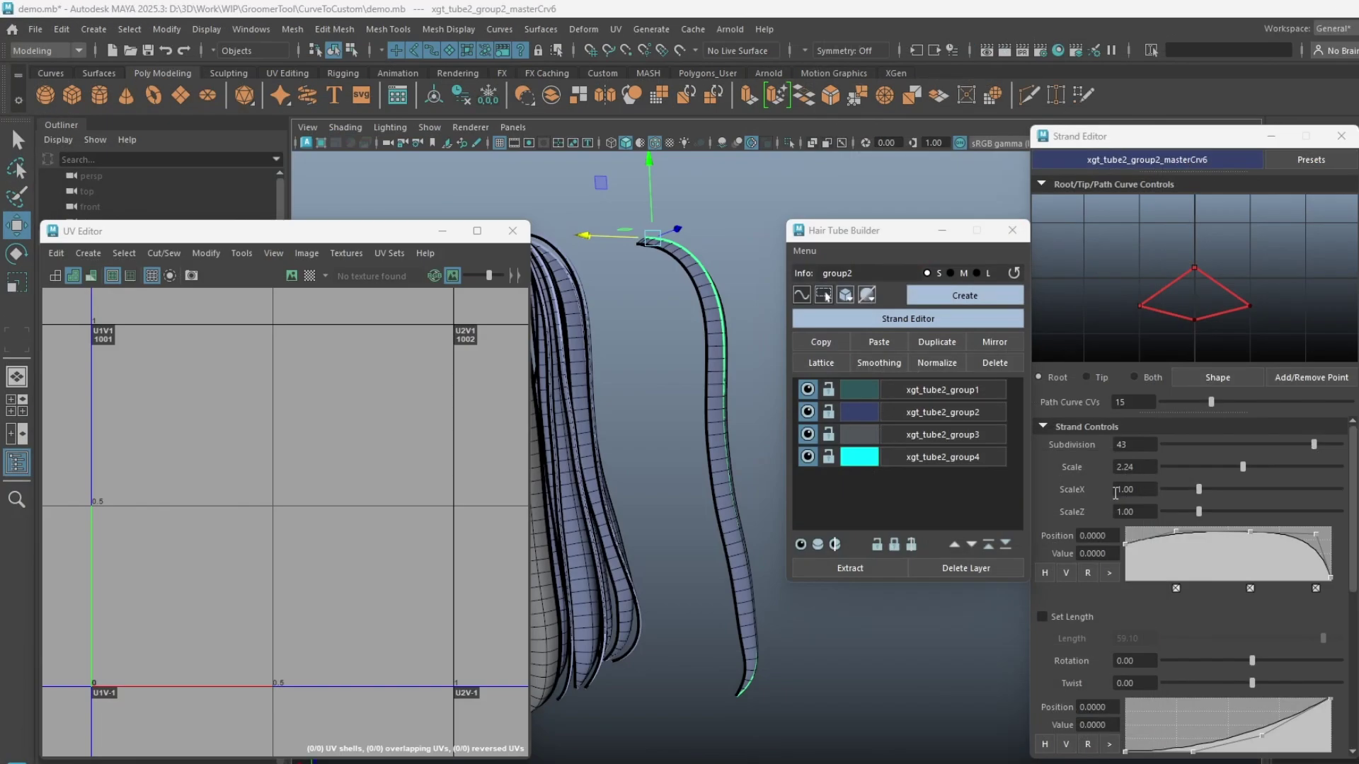
Review the UV Type options for the separate blue strand and turn off its Crease Geometry.
{"action": "scroll", "coordinate": [1008, 453], "scroll_direction": "down", "scroll_amount": 5}
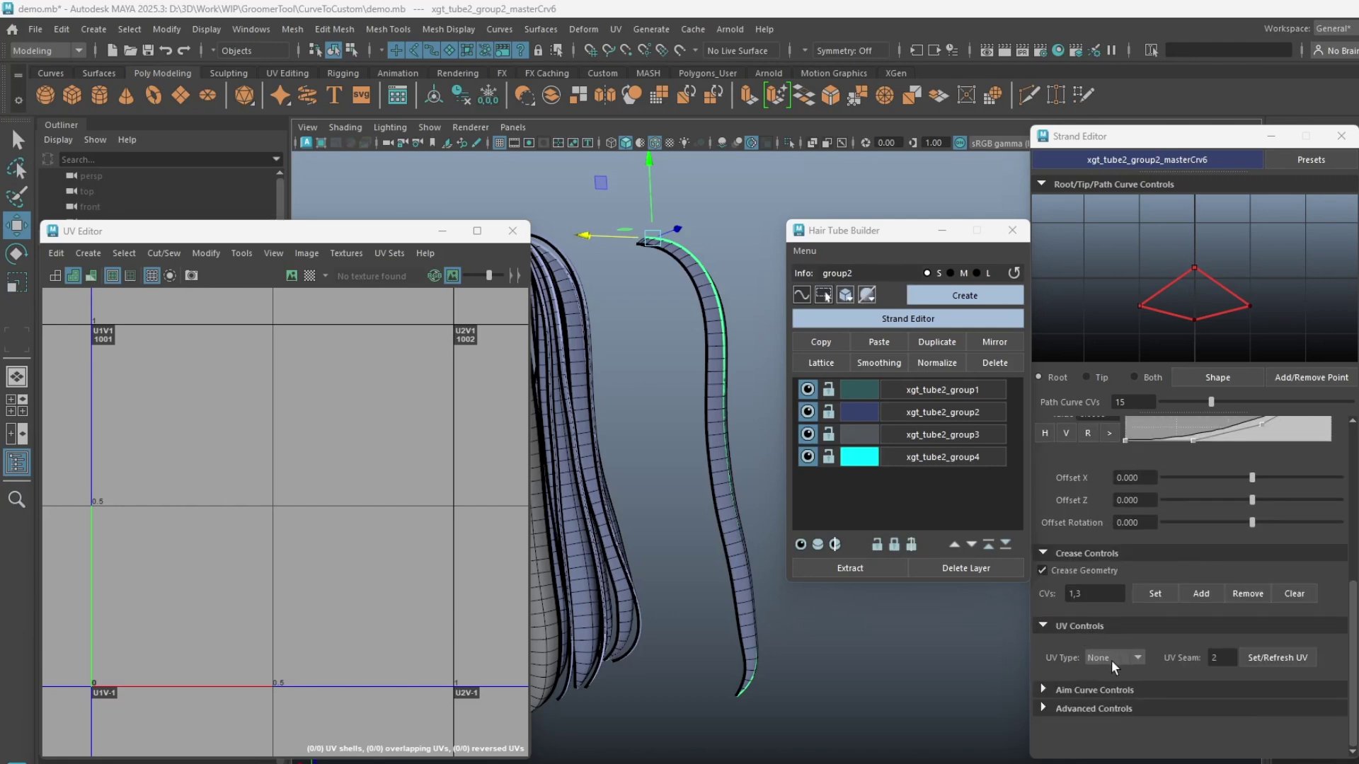
{"action": "left_click", "coordinate": [1134, 659]}
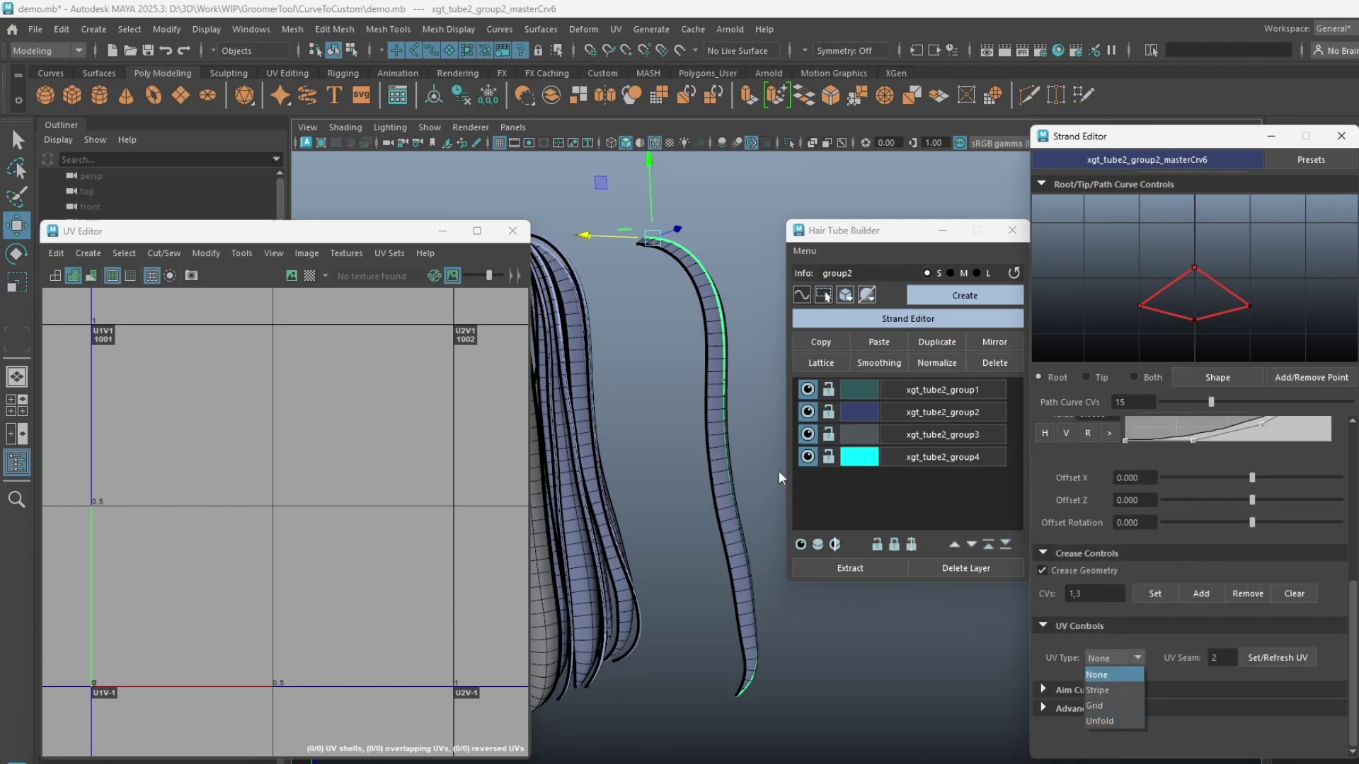
{"action": "left_click", "coordinate": [747, 291]}
{"action": "left_click_drag", "start_coordinate": [748, 292], "coordinate": [689, 341]}
{"action": "right_click_drag", "start_coordinate": [689, 341], "coordinate": [725, 378], "text": "alt"}
{"action": "left_click_drag", "start_coordinate": [724, 378], "coordinate": [749, 375], "text": "alt"}
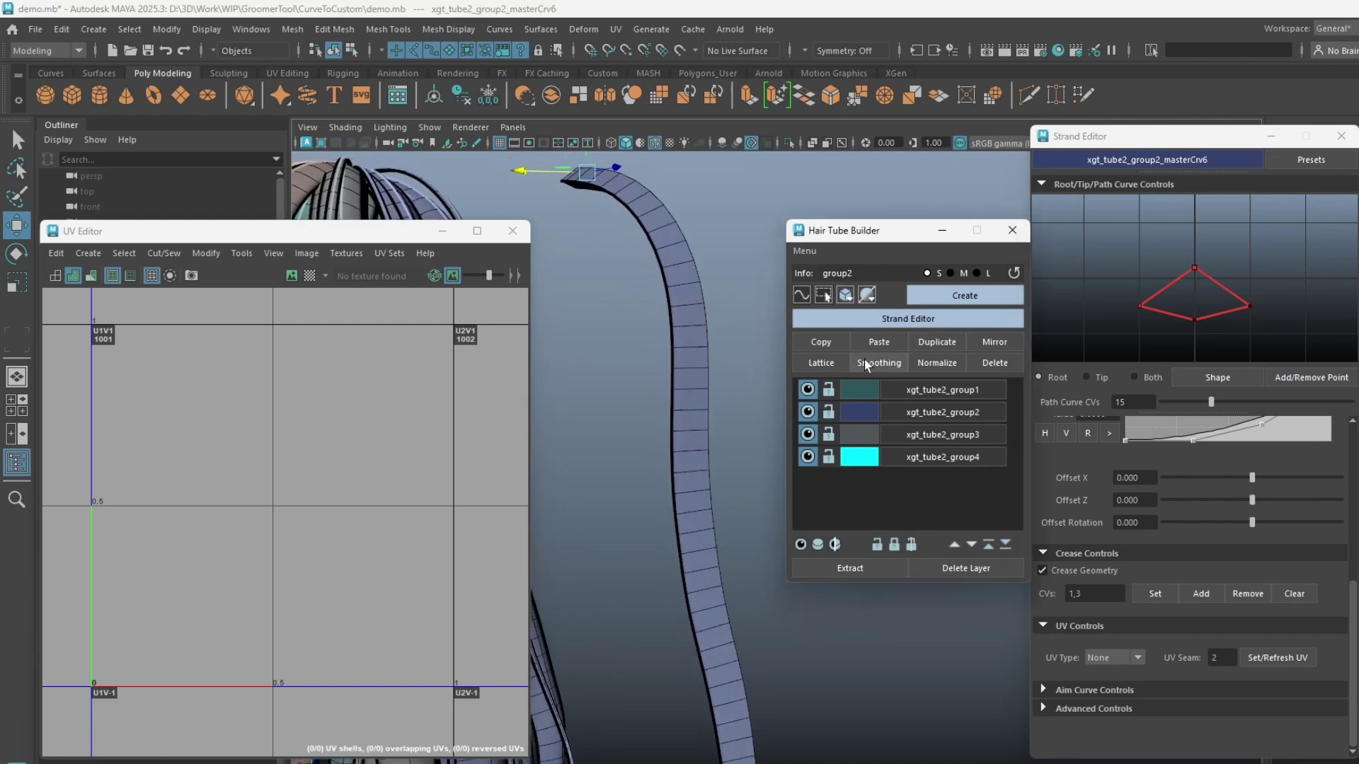
{"action": "left_click", "coordinate": [867, 364]}
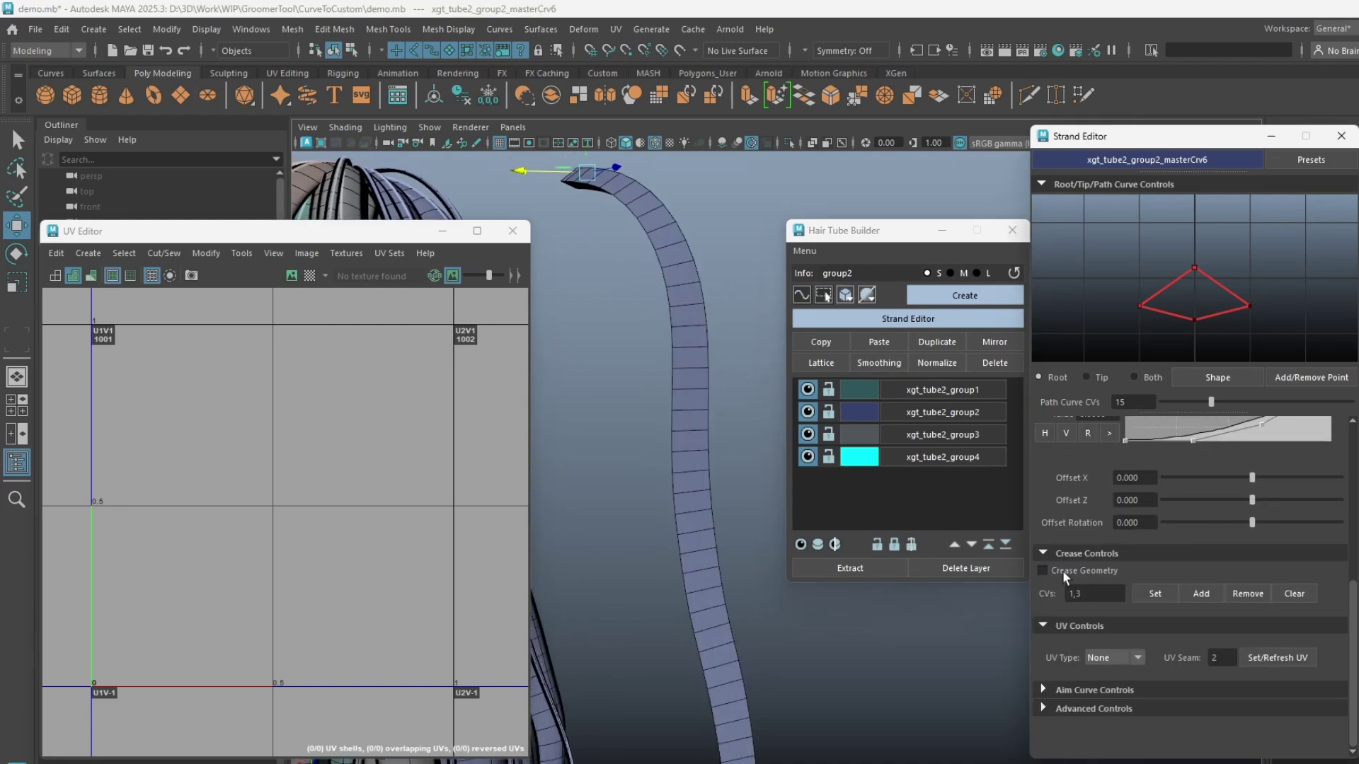
{"action": "left_click_drag", "start_coordinate": [696, 387], "coordinate": [729, 383], "text": "alt"}
Select the blue strand's geometry to show its UVs and set its UV Type to Stripe.
{"action": "left_click", "coordinate": [845, 297]}
{"action": "left_click", "coordinate": [872, 308]}
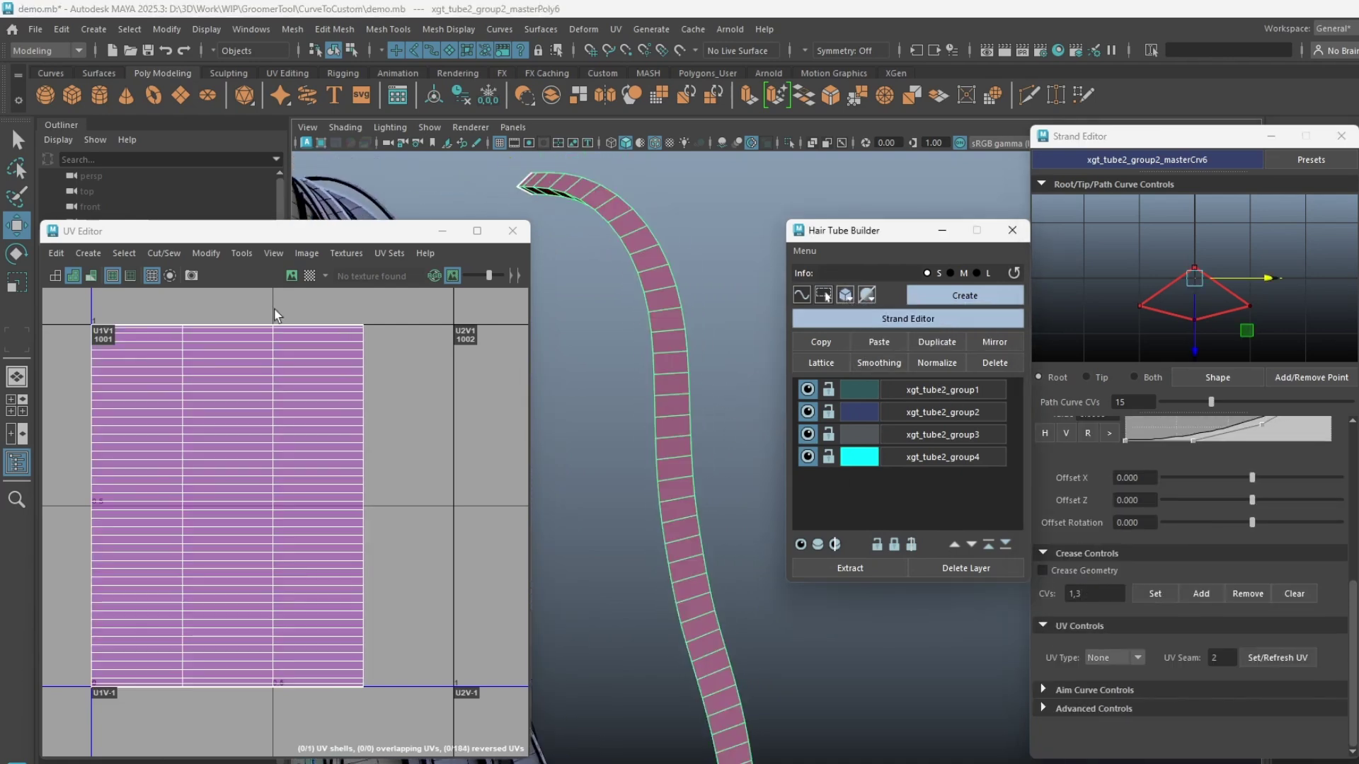
{"action": "left_click", "coordinate": [1137, 658]}
{"action": "left_click", "coordinate": [1113, 685]}
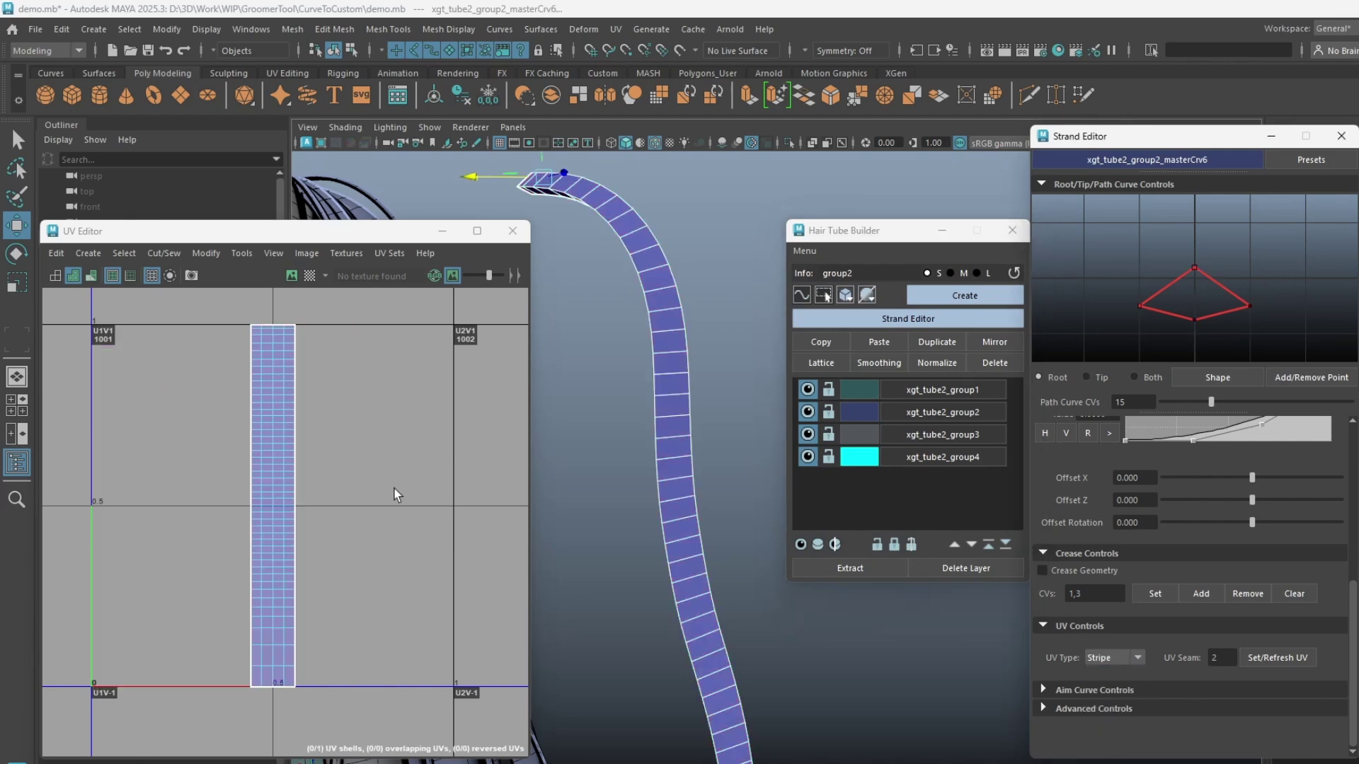
Turn on isolation for the blue strand and reselect it with a selection box.
{"action": "left_click", "coordinate": [823, 295]}
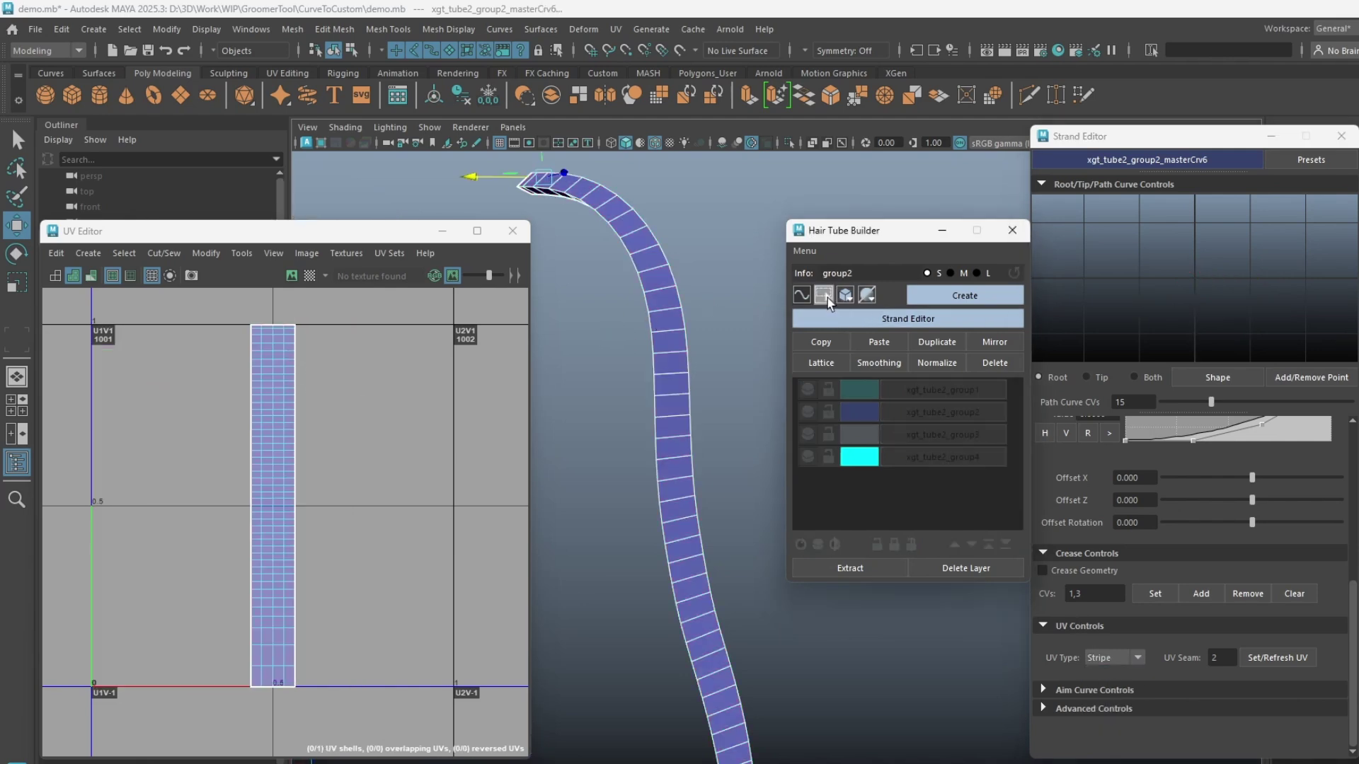
{"action": "mouse_move", "coordinate": [700, 332]}
{"action": "left_mouse_down", "text": "alt"}
{"action": "mouse_move", "coordinate": [682, 356]}
{"action": "mouse_move", "coordinate": [691, 324]}
{"action": "left_mouse_up", "text": "alt"}
{"action": "left_click", "coordinate": [740, 265]}
{"action": "left_click_drag", "start_coordinate": [743, 266], "coordinate": [665, 347]}
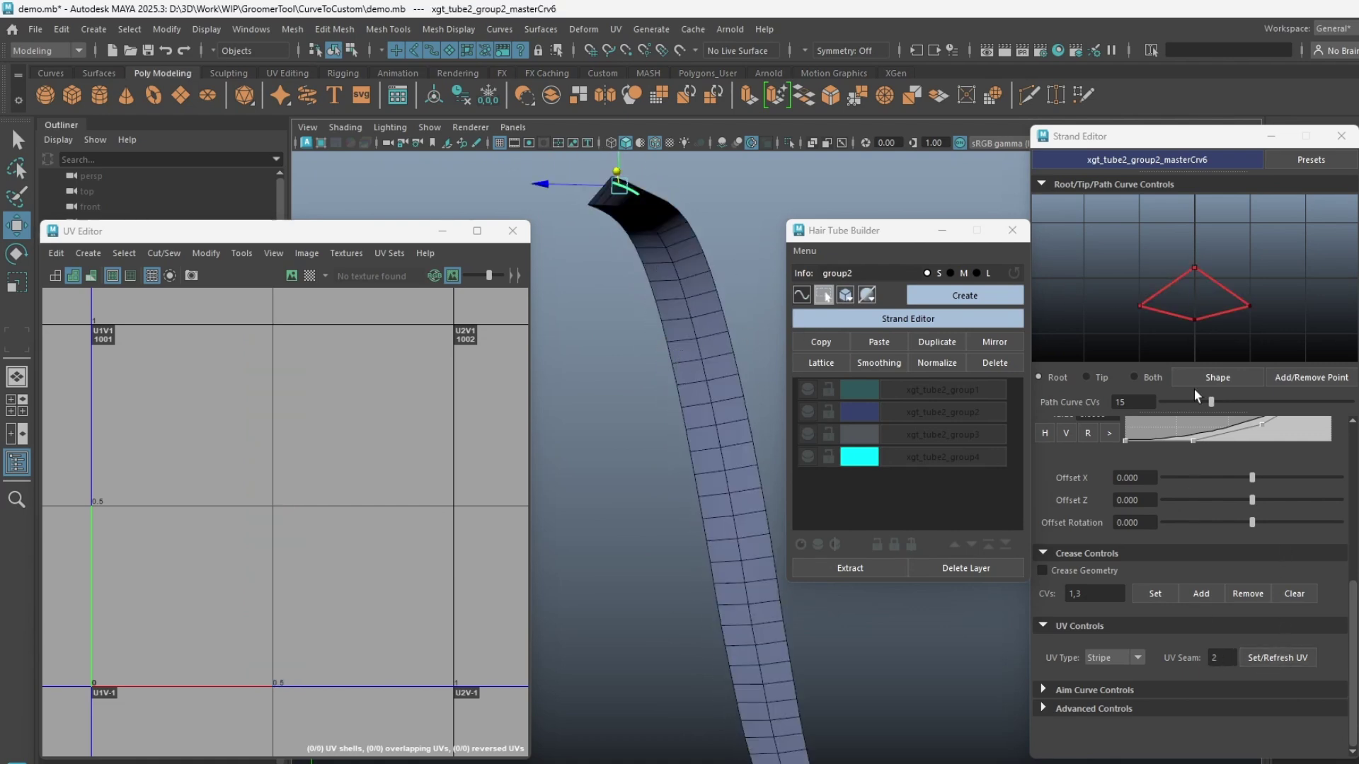
Set the UV seam at the left point of the strand's root profile and select the strand geometry to inspect the seam.
{"action": "right_click_drag", "start_coordinate": [1209, 283], "coordinate": [1118, 279]}
{"action": "left_click_drag", "start_coordinate": [1148, 295], "coordinate": [1123, 329]}
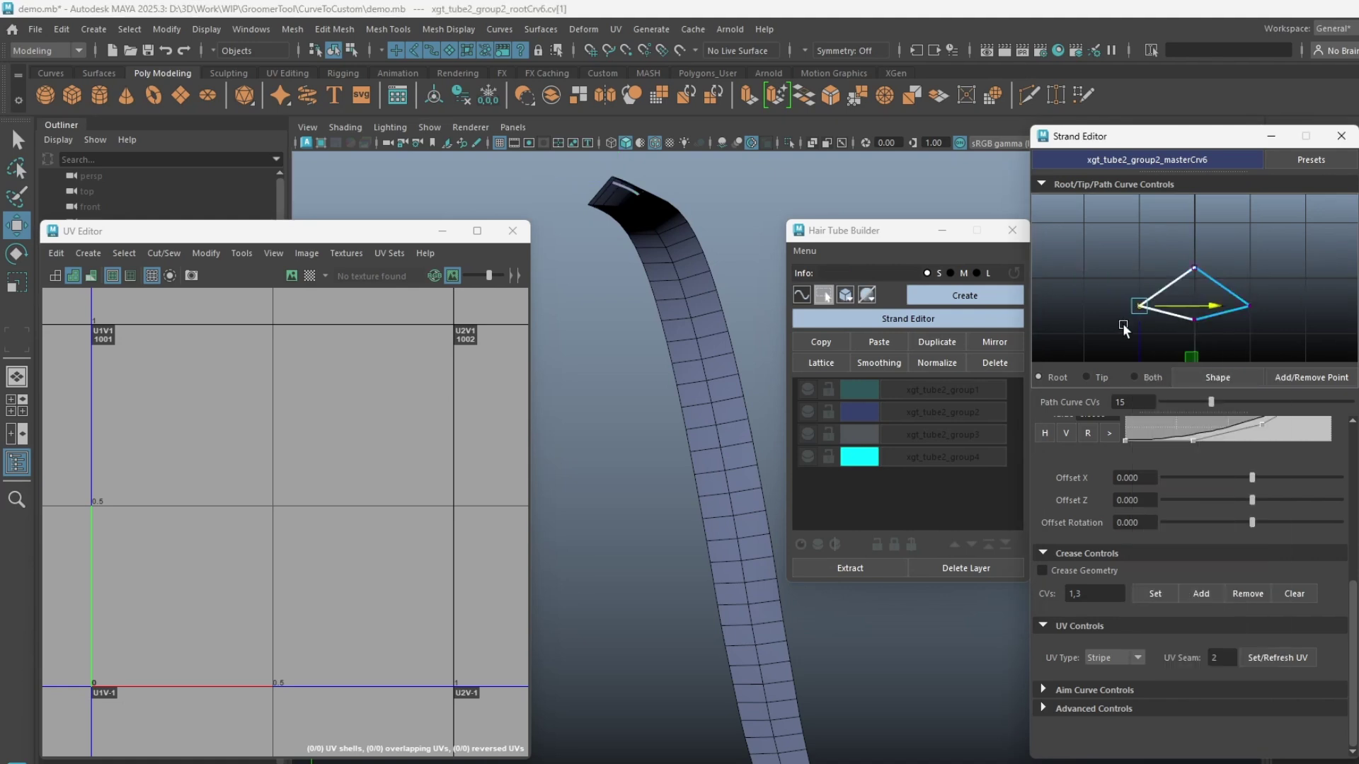
{"action": "left_click", "coordinate": [1277, 658]}
{"action": "left_click", "coordinate": [757, 395]}
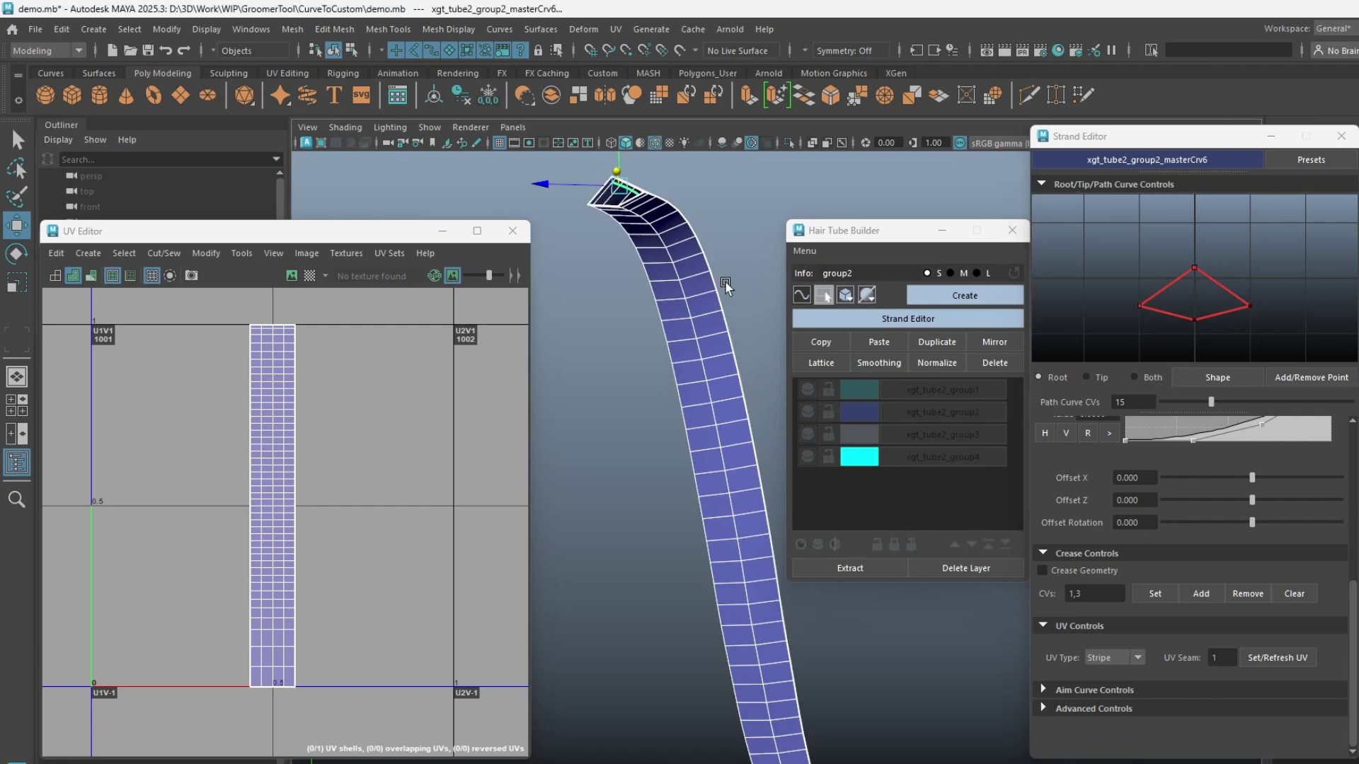
{"action": "left_click", "coordinate": [847, 297]}
{"action": "left_click", "coordinate": [865, 308]}
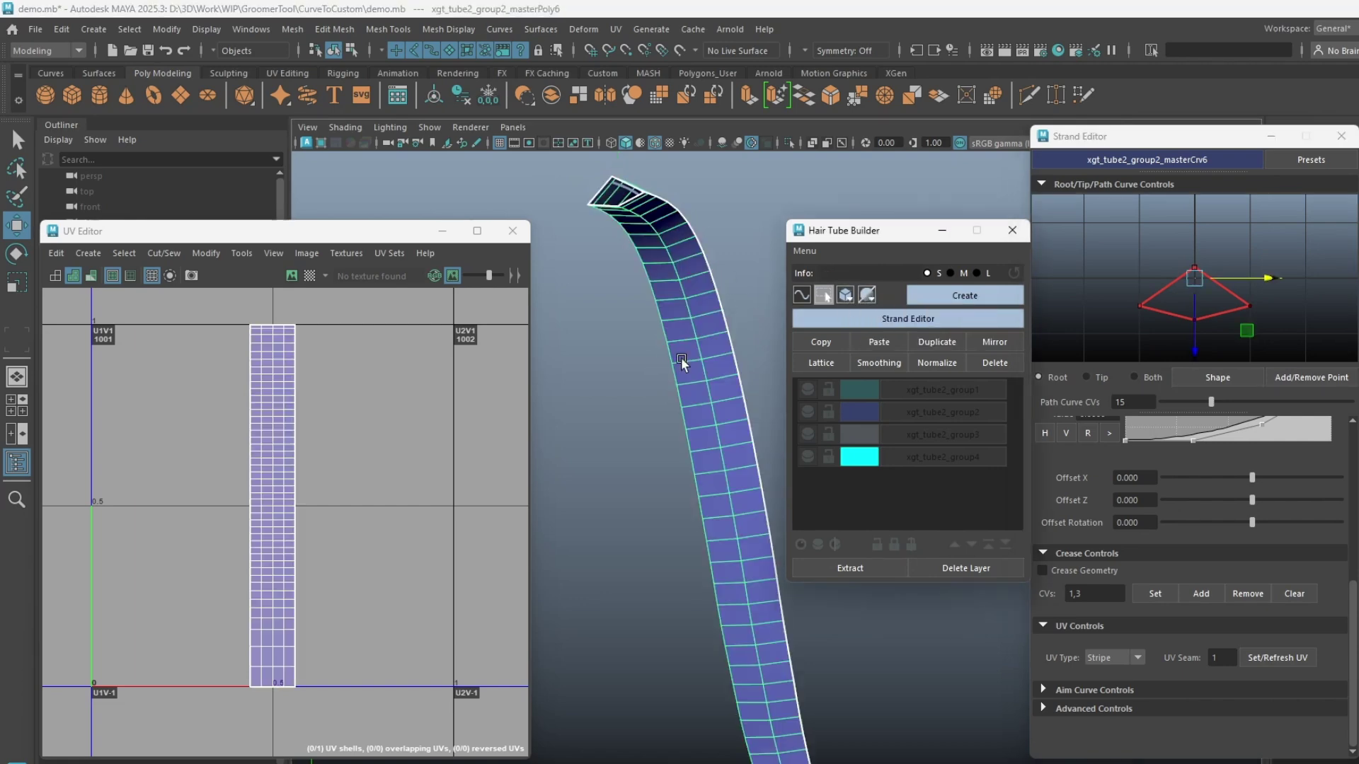
{"action": "left_click_drag", "start_coordinate": [674, 357], "coordinate": [743, 324], "text": "alt"}
Set the UV seam at the bottom point of the strand's root profile and inspect the seam around the strand.
{"action": "left_click", "coordinate": [1171, 286]}
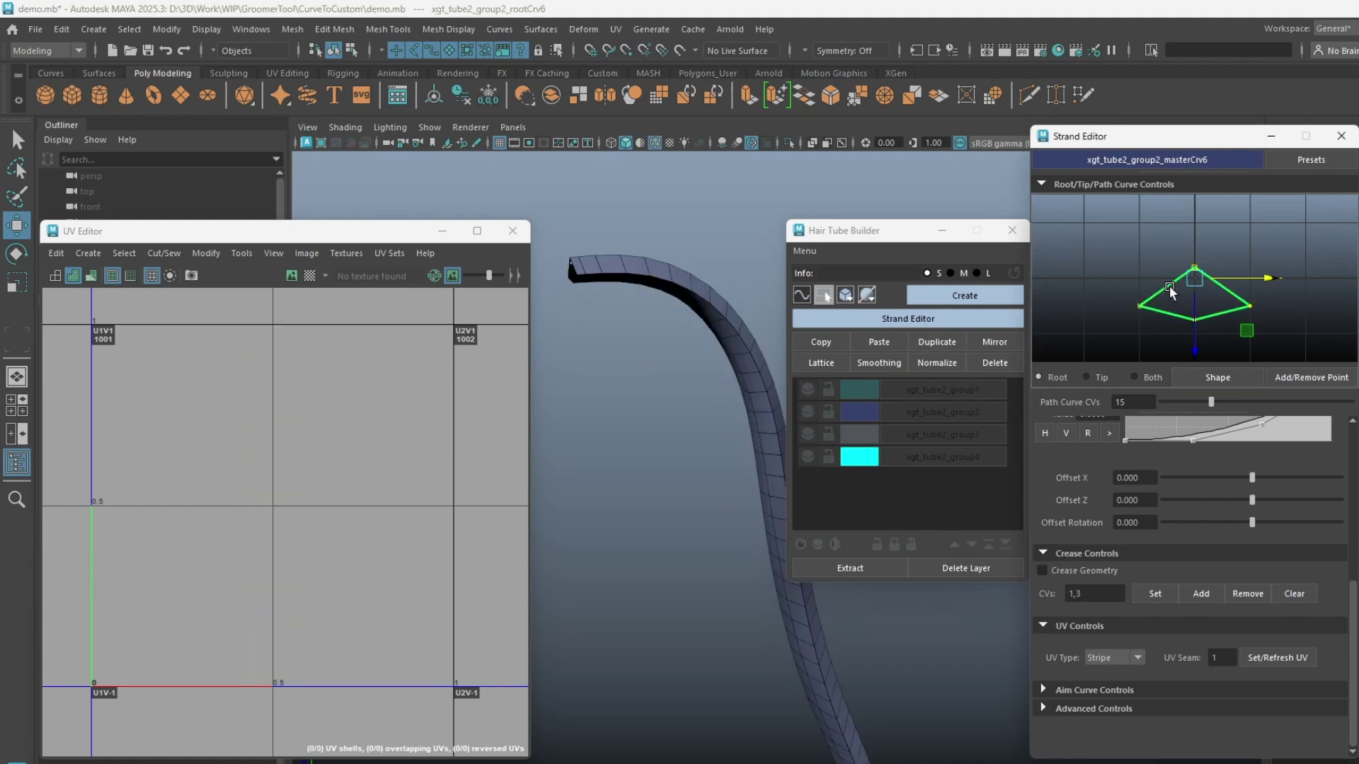
{"action": "right_click_drag", "start_coordinate": [1171, 286], "coordinate": [1120, 289]}
{"action": "left_click_drag", "start_coordinate": [1172, 304], "coordinate": [1217, 347]}
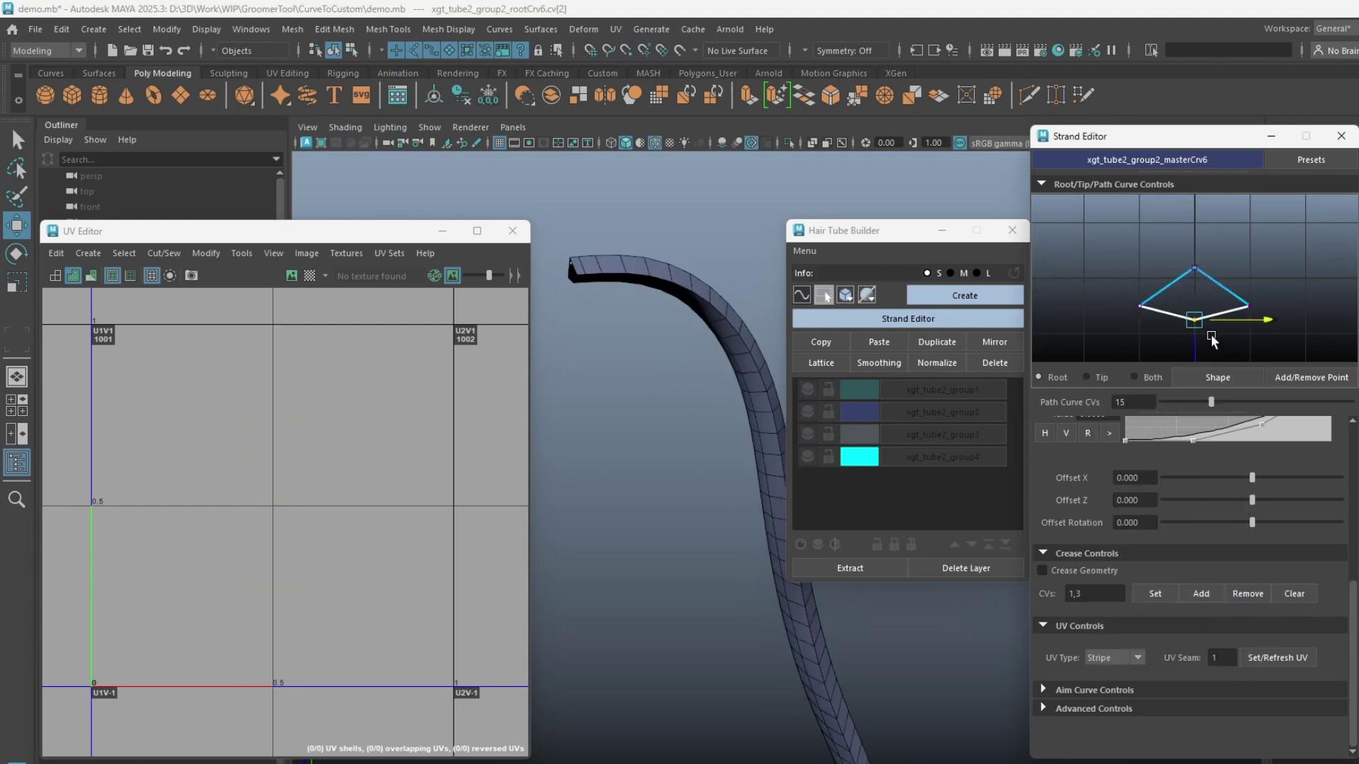
{"action": "left_click", "coordinate": [1296, 662]}
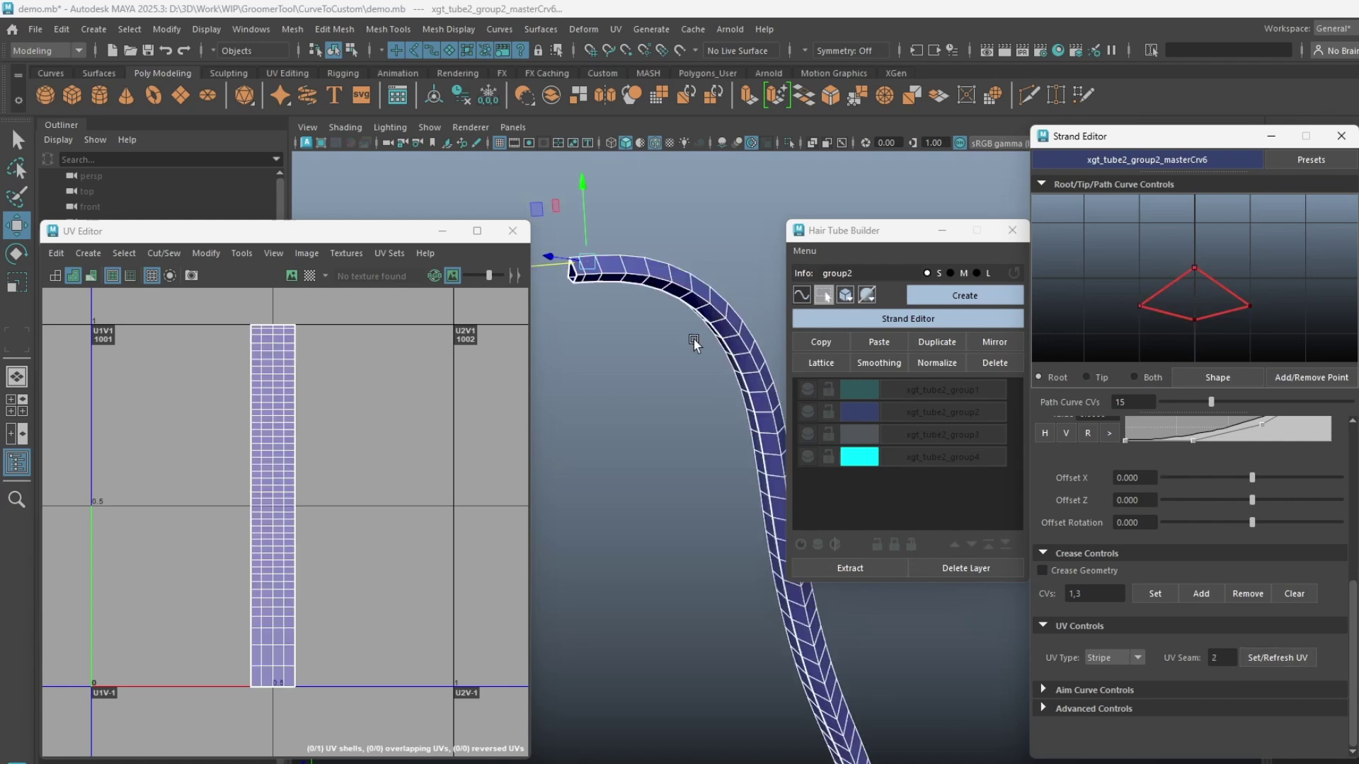
{"action": "mouse_move", "coordinate": [690, 335]}
{"action": "left_mouse_down", "text": "alt"}
{"action": "mouse_move", "coordinate": [746, 310]}
{"action": "mouse_move", "coordinate": [707, 347]}
{"action": "left_mouse_up", "text": "alt"}
{"action": "left_click_drag", "start_coordinate": [730, 395], "coordinate": [644, 351], "text": "alt"}
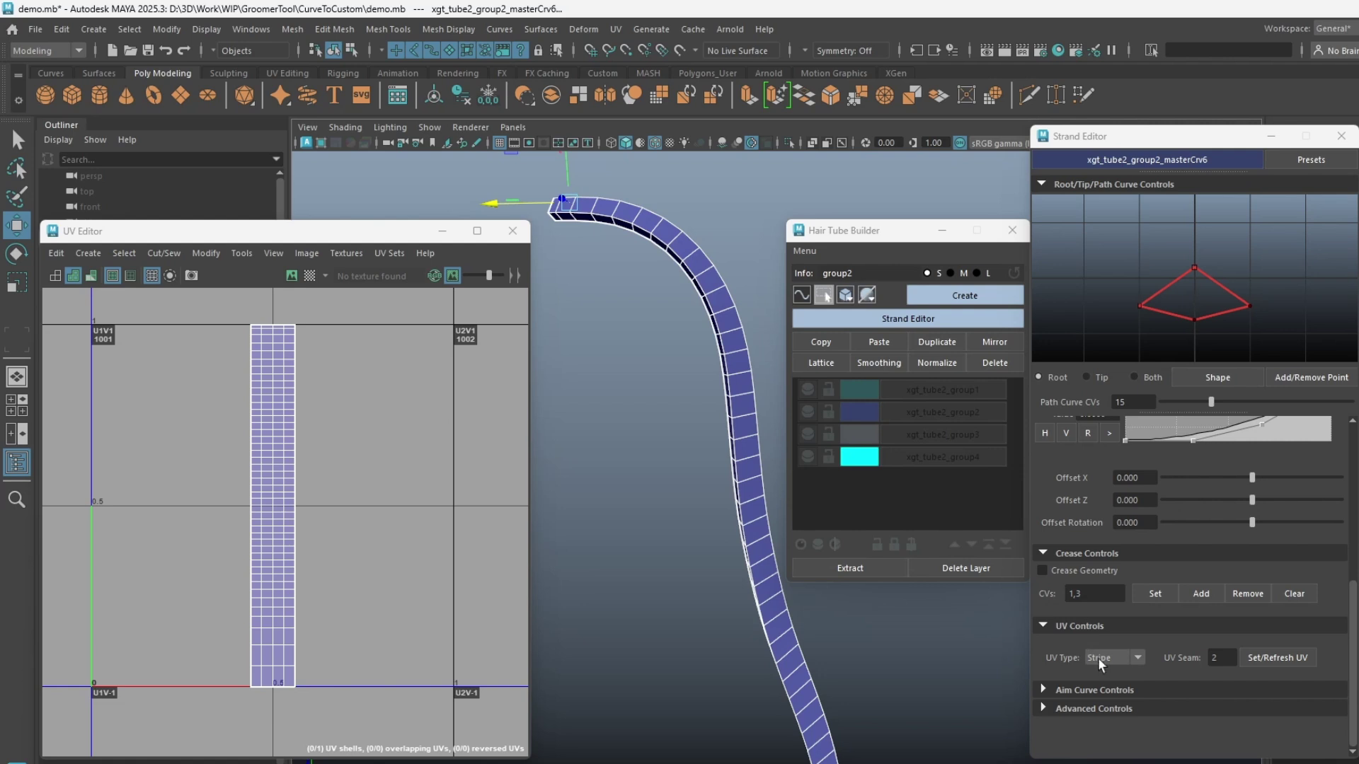
Switch the strand's UV Type to Grid and on to Unfold, and reselect the strand.
{"action": "left_click", "coordinate": [1116, 658]}
{"action": "left_click", "coordinate": [1107, 702]}
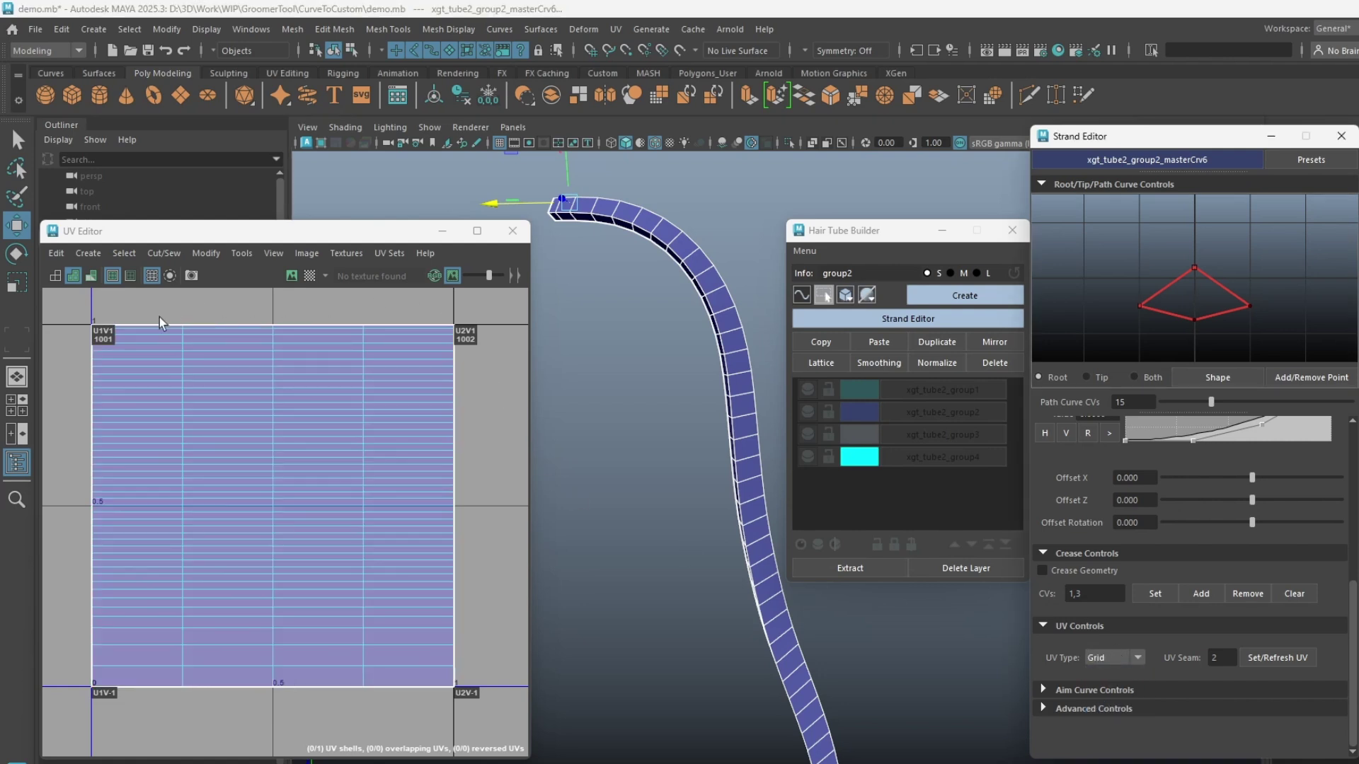
{"action": "left_click", "coordinate": [1128, 658]}
{"action": "left_click", "coordinate": [1104, 708]}
{"action": "left_click_drag", "start_coordinate": [736, 371], "coordinate": [709, 367], "text": "alt"}
{"action": "left_click", "coordinate": [714, 277]}
{"action": "left_click_drag", "start_coordinate": [716, 304], "coordinate": [718, 365], "text": "alt"}
{"action": "left_click_drag", "start_coordinate": [719, 263], "coordinate": [651, 362]}
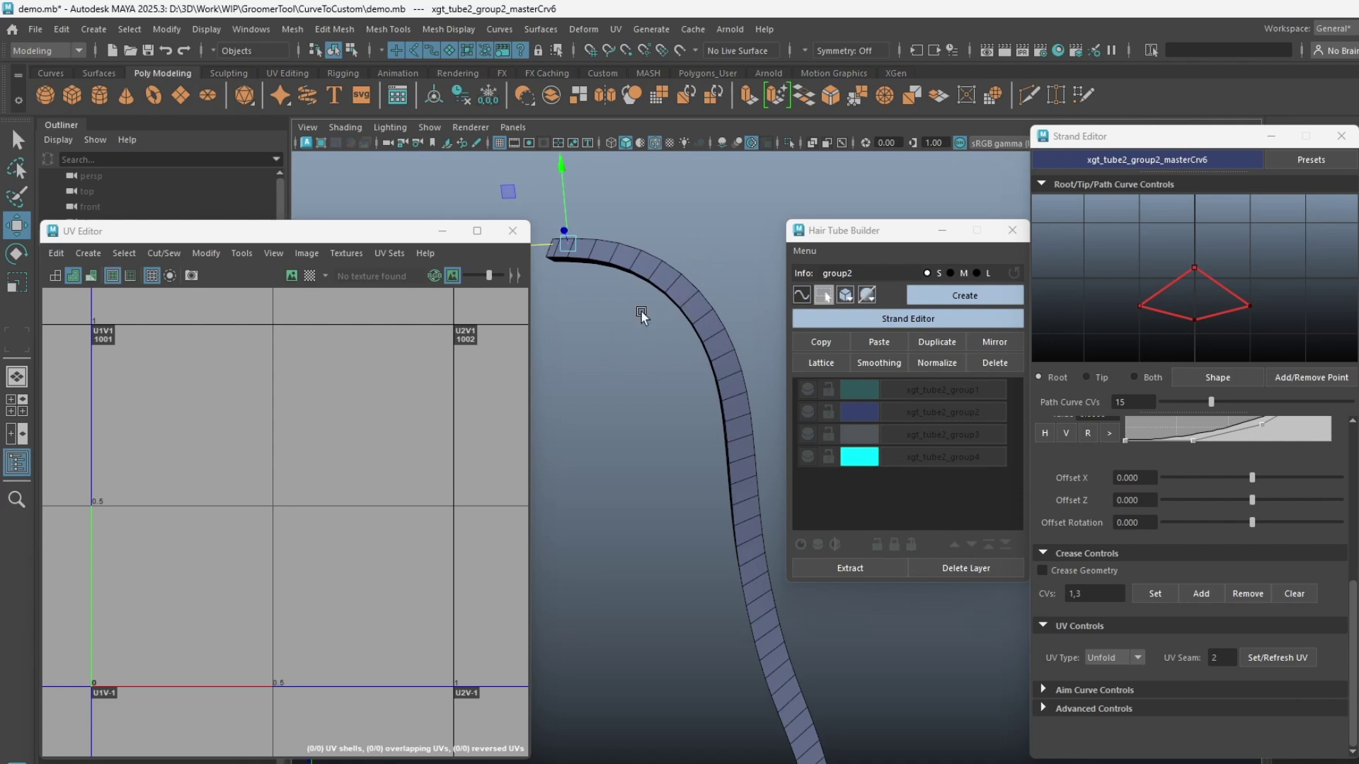
Unlock the strand's geometry and select its mesh to show the unfolded UVs.
{"action": "right_click", "coordinate": [849, 297]}
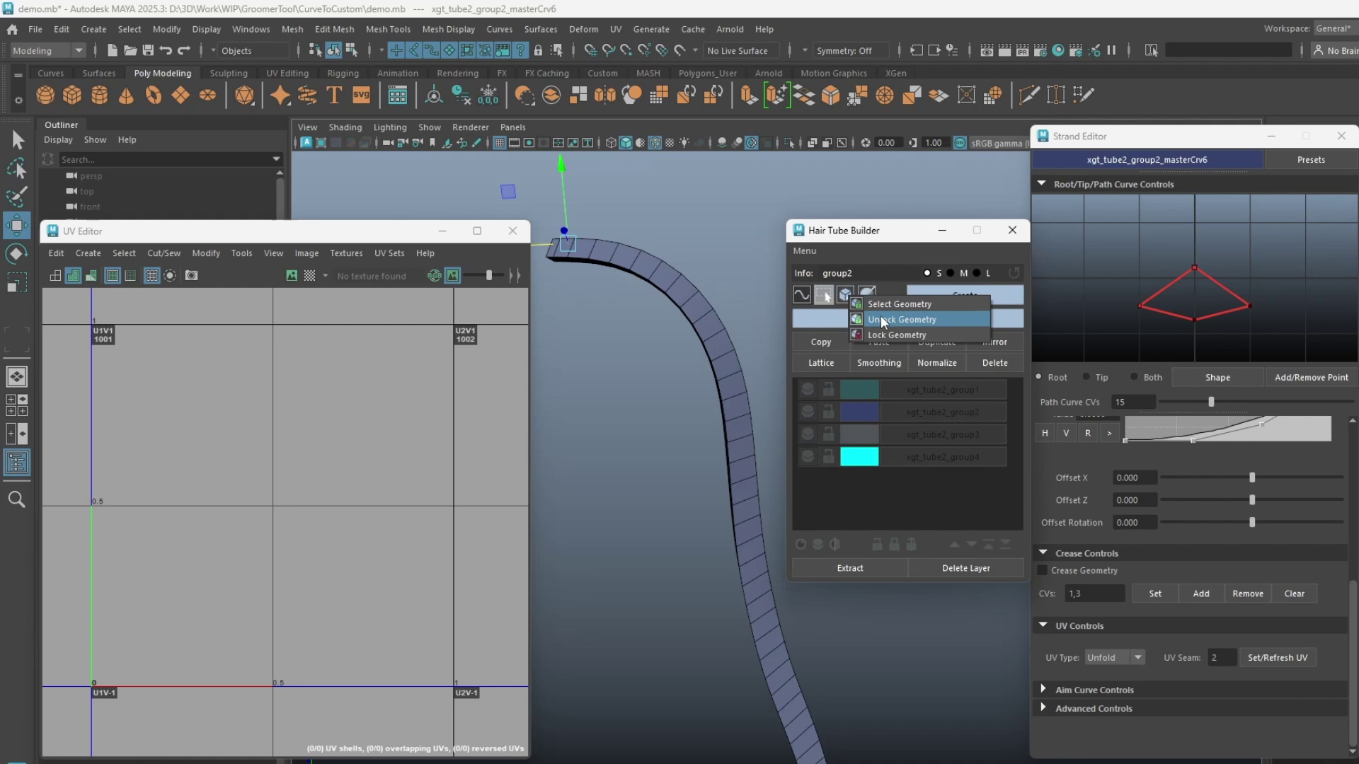
{"action": "left_click", "coordinate": [882, 320]}
{"action": "left_click", "coordinate": [691, 296]}
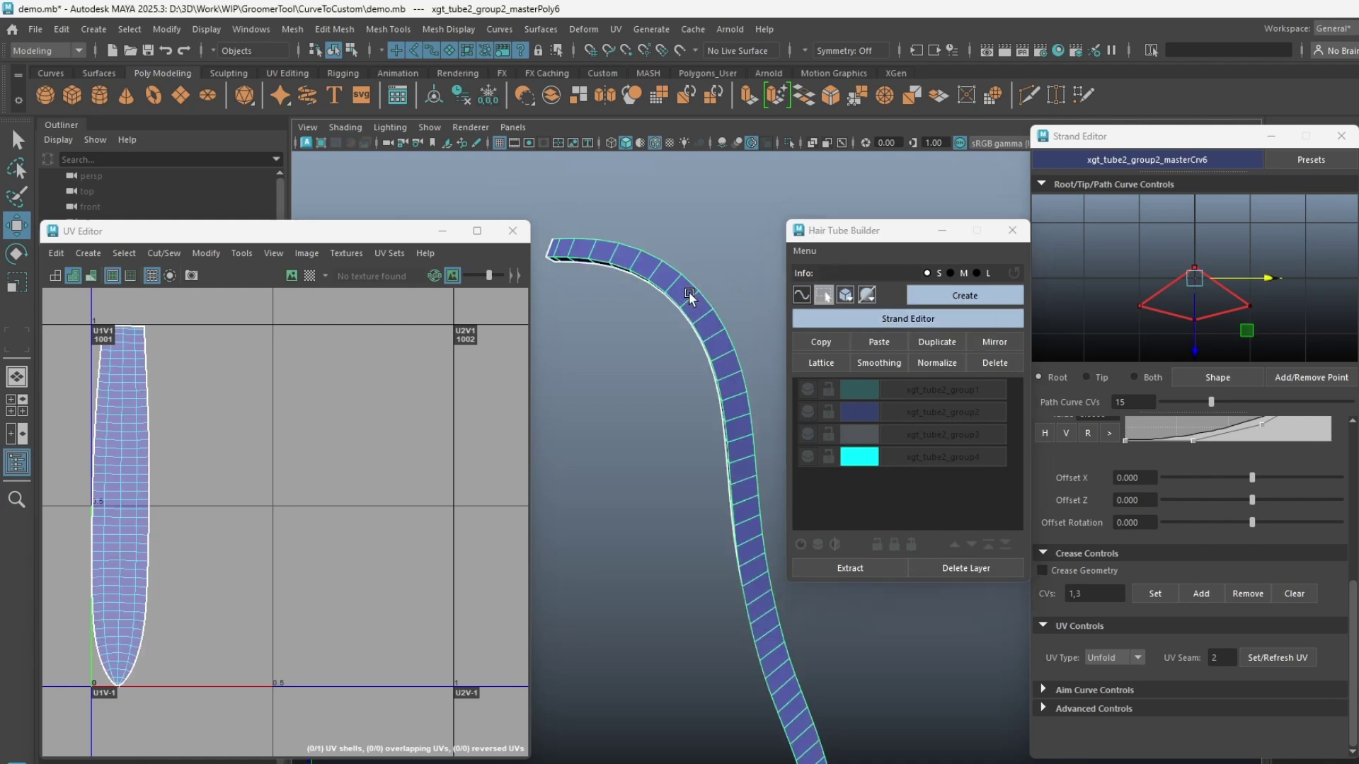
Try moving the UVs at the top of the unfolded shell with soft selection, and undo the change.
{"action": "right_click_drag", "start_coordinate": [116, 346], "coordinate": [169, 346]}
{"action": "left_click_drag", "start_coordinate": [166, 310], "coordinate": [87, 354]}
{"action": "key", "text": "b"}
{"action": "left_click_drag", "start_coordinate": [121, 296], "coordinate": [125, 331]}
{"action": "key", "text": "ctrl+z"}
Select the whole UV shell, rotate it slightly upright, and move it in the positive U direction.
{"action": "left_click_drag", "start_coordinate": [199, 304], "coordinate": [63, 722]}
{"action": "key", "text": "e"}
{"action": "left_click_drag", "start_coordinate": [190, 450], "coordinate": [188, 447]}
{"action": "key", "text": "w"}
{"action": "left_click_drag", "start_coordinate": [172, 506], "coordinate": [237, 506]}
{"action": "right_click_drag", "start_coordinate": [219, 378], "coordinate": [261, 375]}
Set the strand's Scale to 2.43 and Subdivision to 27, and select its geometry to check the UVs.
{"action": "right_click_drag", "start_coordinate": [674, 295], "coordinate": [720, 273]}
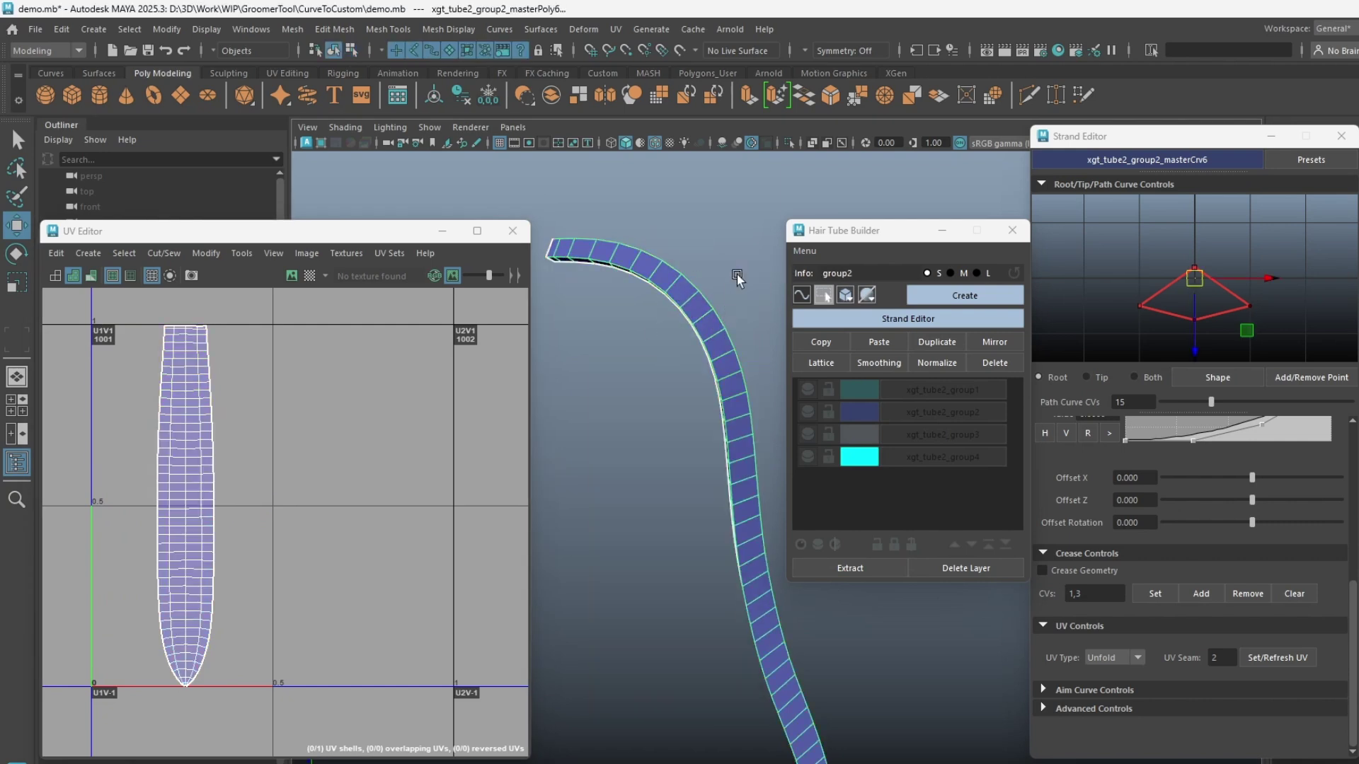
{"action": "left_click", "coordinate": [736, 278]}
{"action": "left_click", "coordinate": [607, 257]}
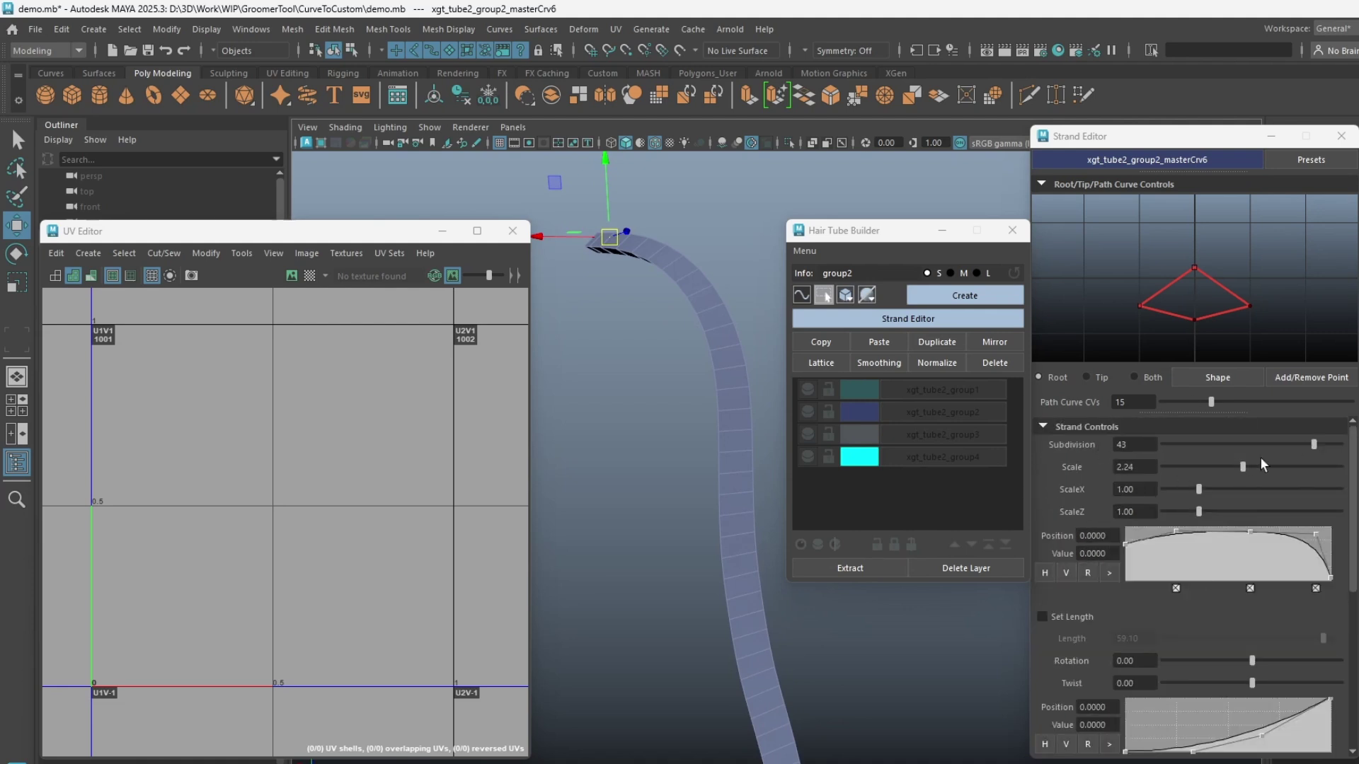
{"action": "mouse_move", "coordinate": [1242, 467]}
{"action": "left_mouse_down"}
{"action": "mouse_move", "coordinate": [1286, 446]}
{"action": "mouse_move", "coordinate": [1252, 445]}
{"action": "left_mouse_up"}
{"action": "left_click", "coordinate": [846, 296]}
{"action": "left_click", "coordinate": [872, 304]}
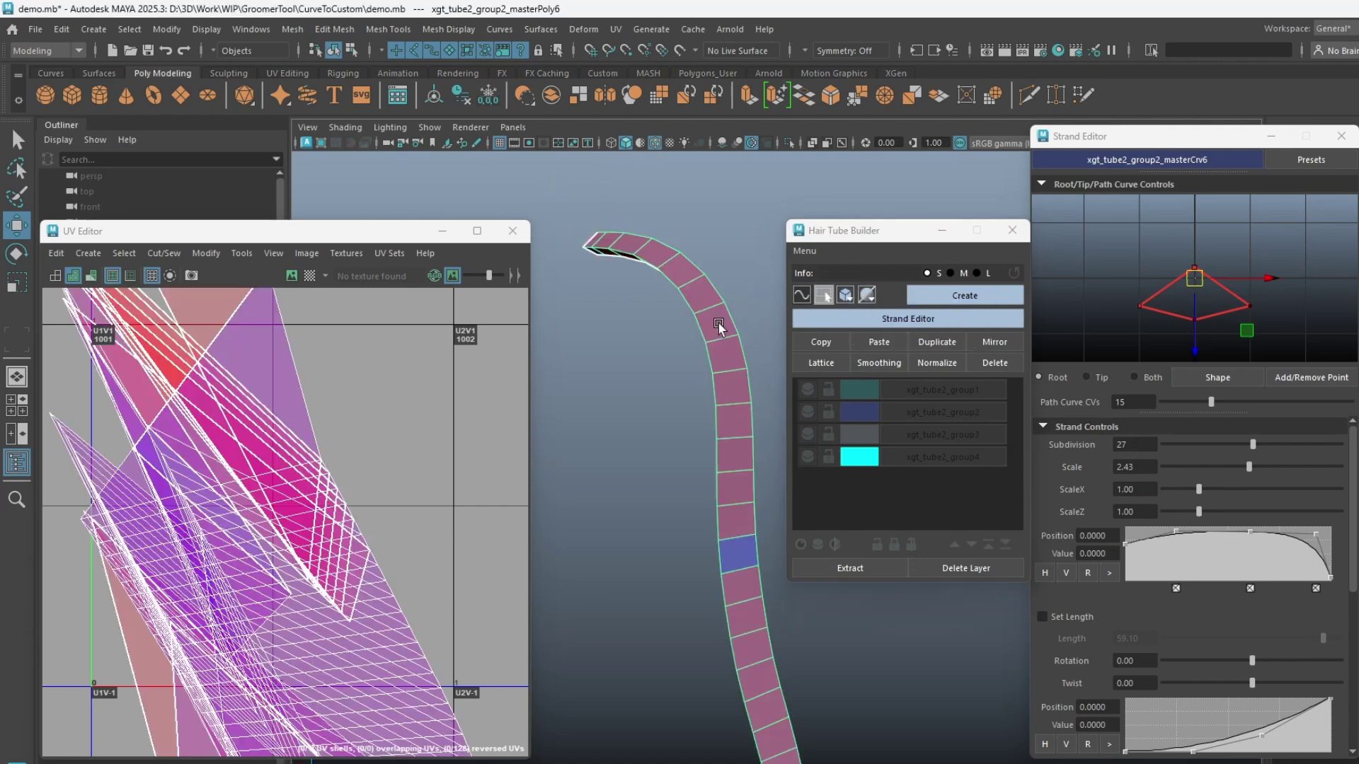
Regenerate the strand's UVs by setting its UV Type to Stripe.
{"action": "scroll", "coordinate": [1076, 495], "scroll_direction": "down", "scroll_amount": 5}
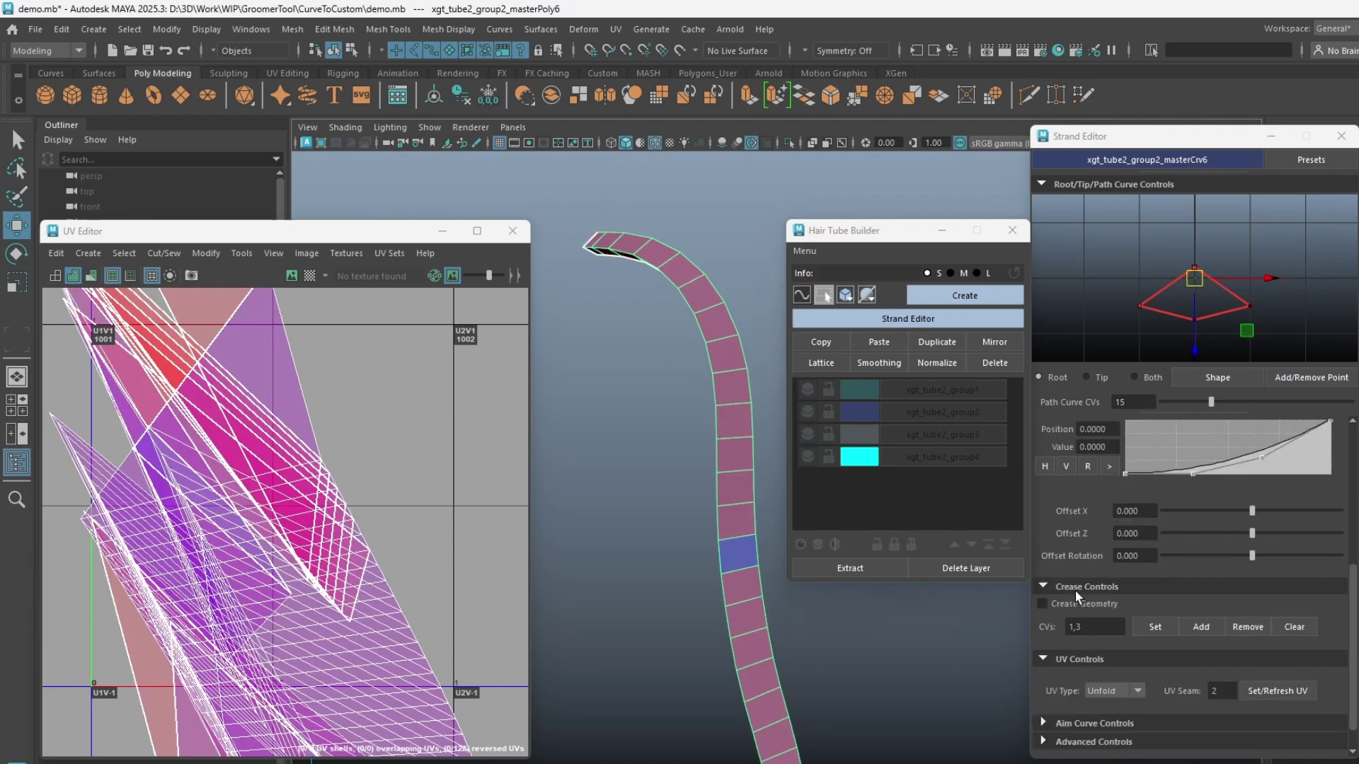
{"action": "left_click", "coordinate": [1111, 657]}
{"action": "left_click", "coordinate": [1132, 674]}
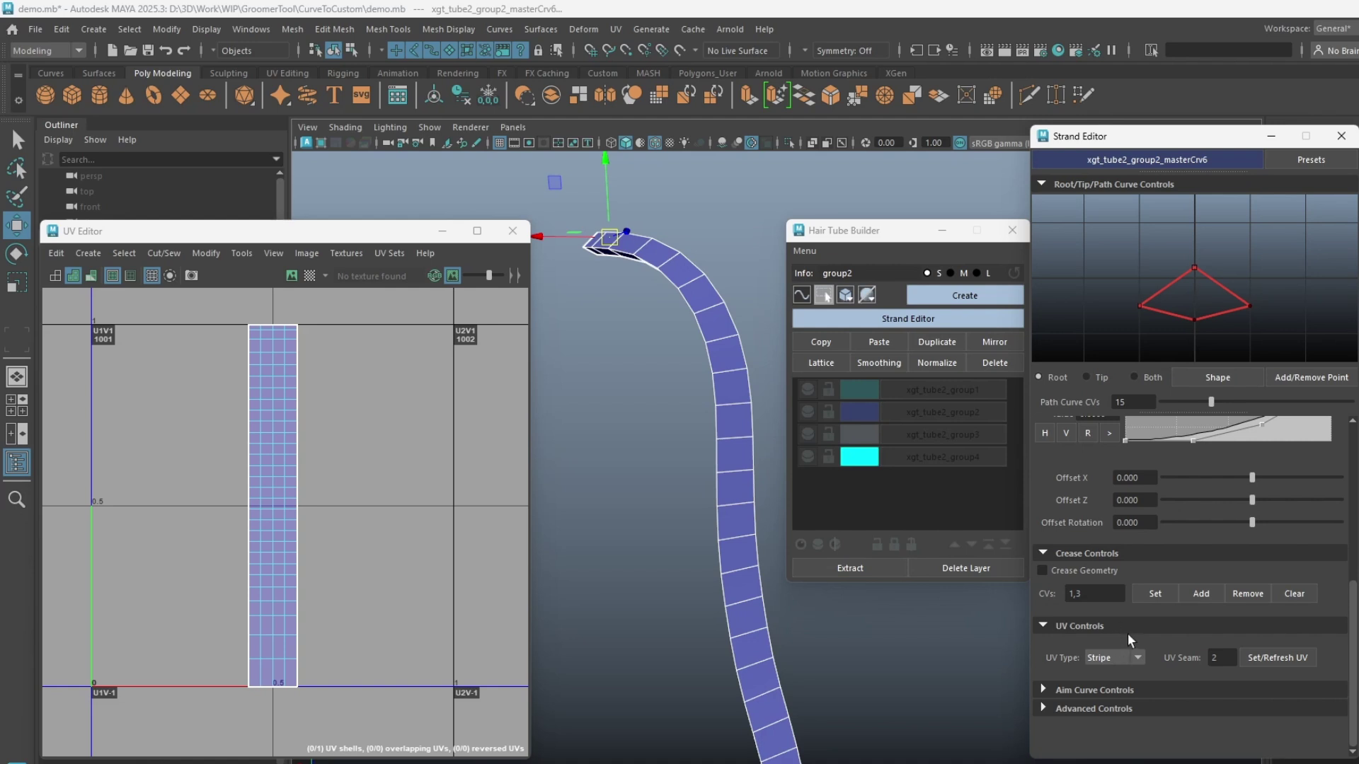
Reselect the blue strand with a selection box and lock its geometry.
{"action": "left_click", "coordinate": [737, 285]}
{"action": "left_click_drag", "start_coordinate": [736, 291], "coordinate": [628, 412]}
{"action": "left_click", "coordinate": [848, 291]}
{"action": "left_click", "coordinate": [876, 327]}
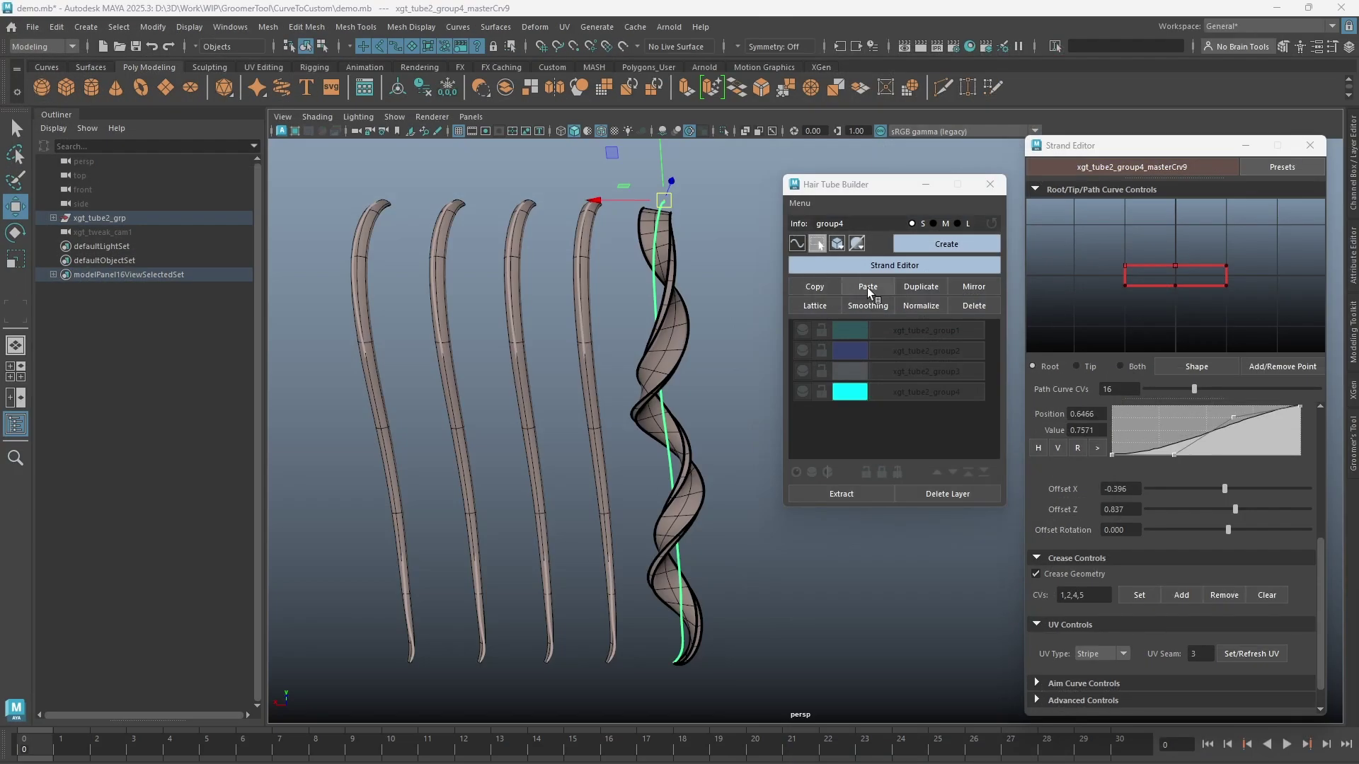
Copy the twisted strand and paste only its shape onto the straight strand beside it.
{"action": "right_click", "coordinate": [868, 287]}
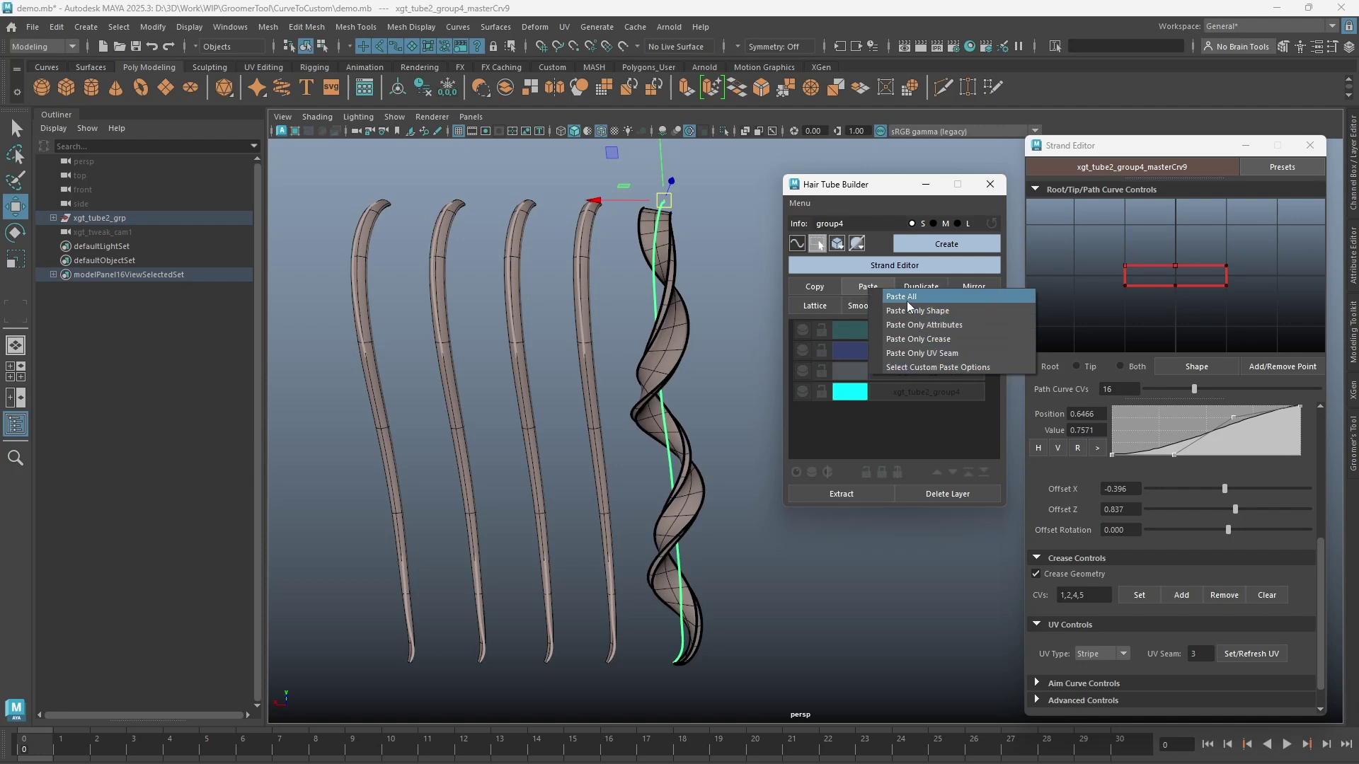
{"action": "left_click", "coordinate": [808, 284]}
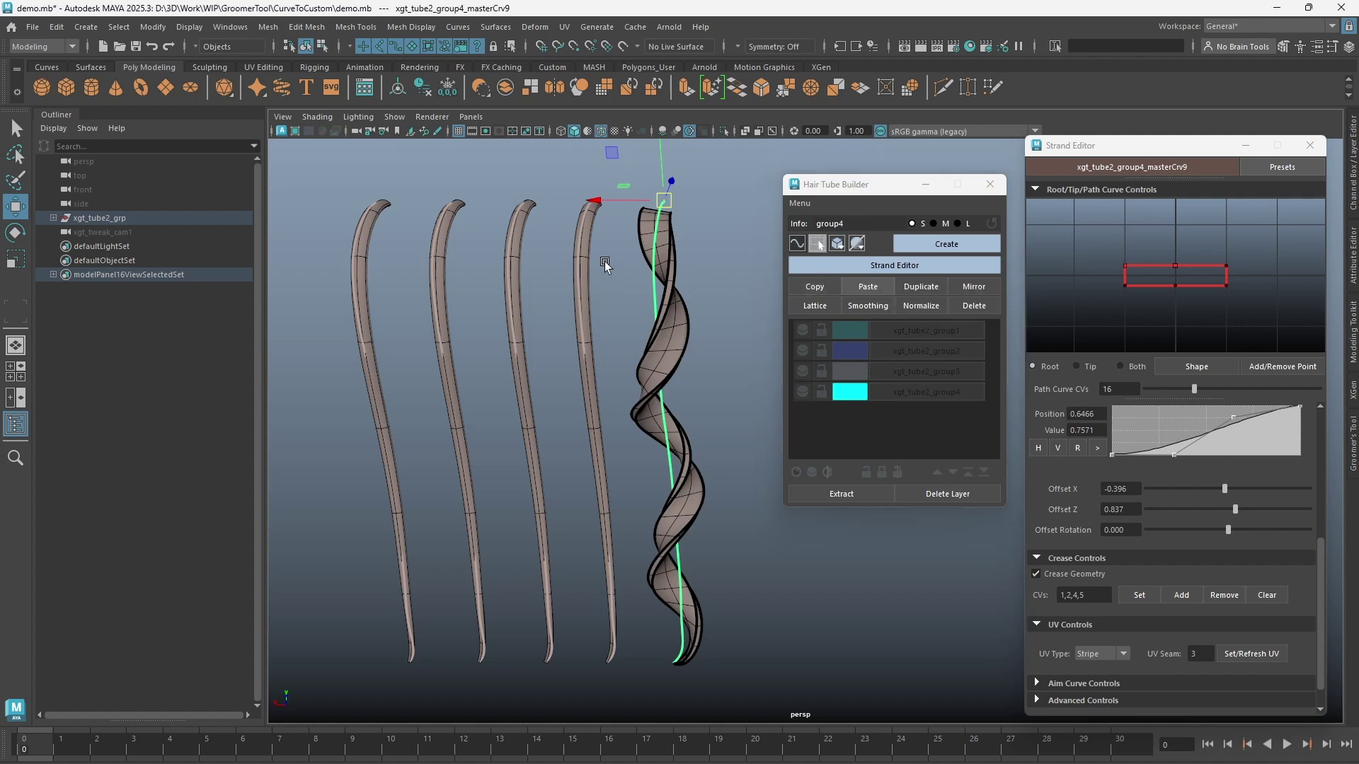
{"action": "left_click", "coordinate": [588, 288]}
{"action": "left_click", "coordinate": [869, 285]}
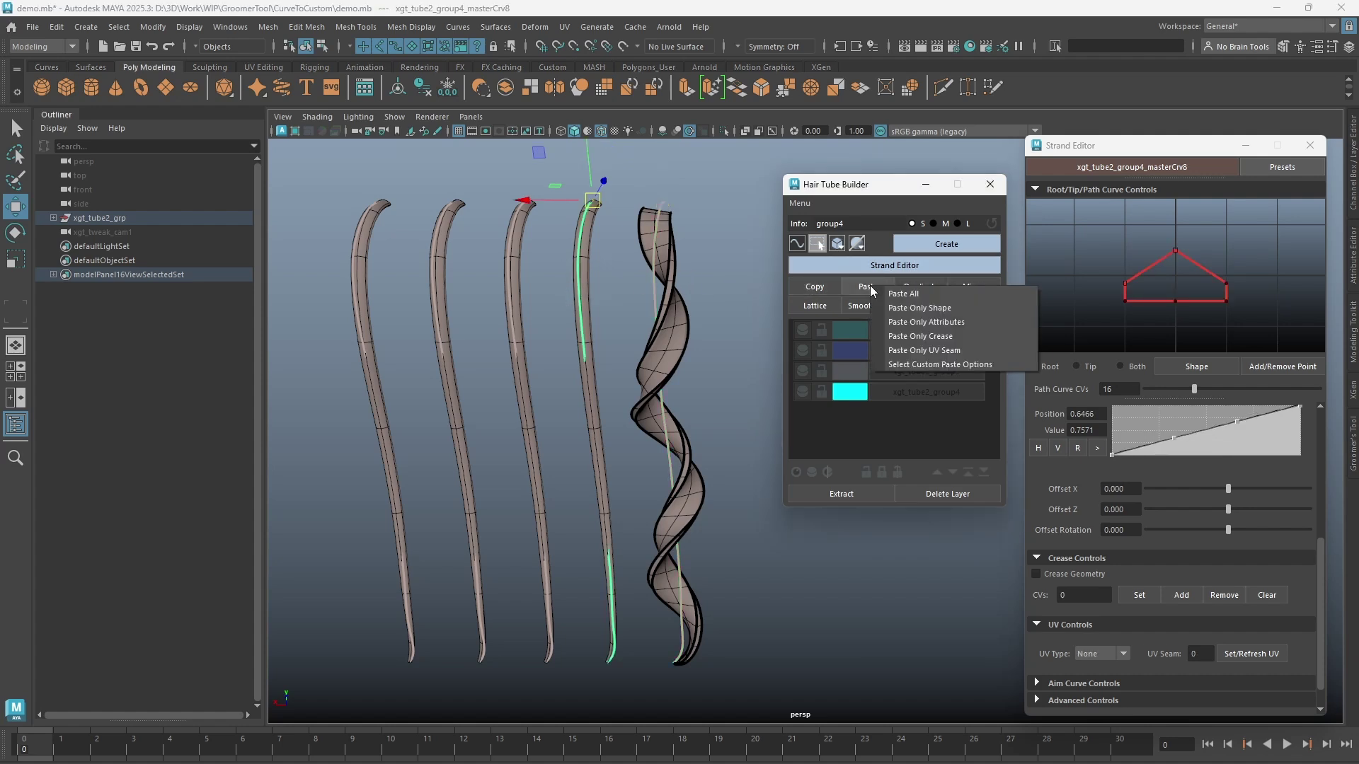
{"action": "left_click", "coordinate": [915, 308]}
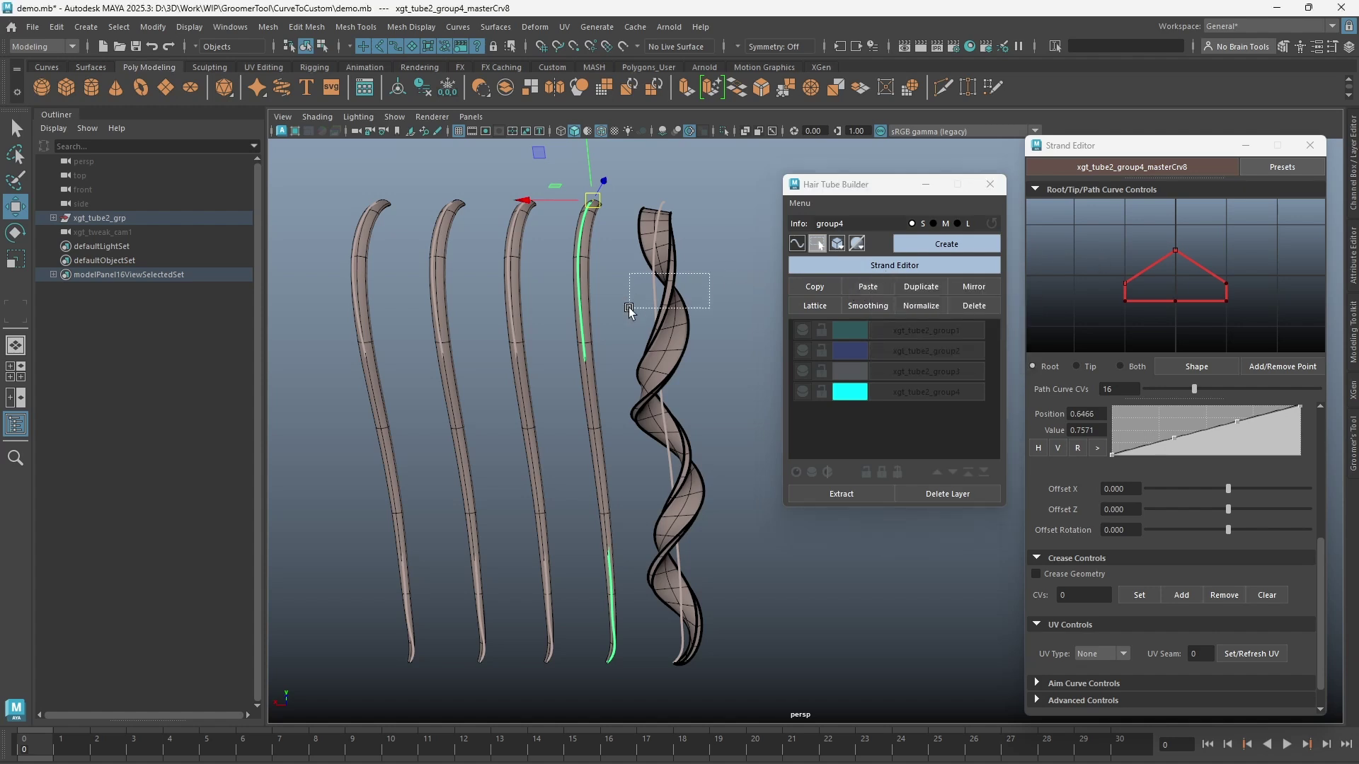
{"action": "left_click", "coordinate": [663, 305]}
{"action": "left_click", "coordinate": [590, 296]}
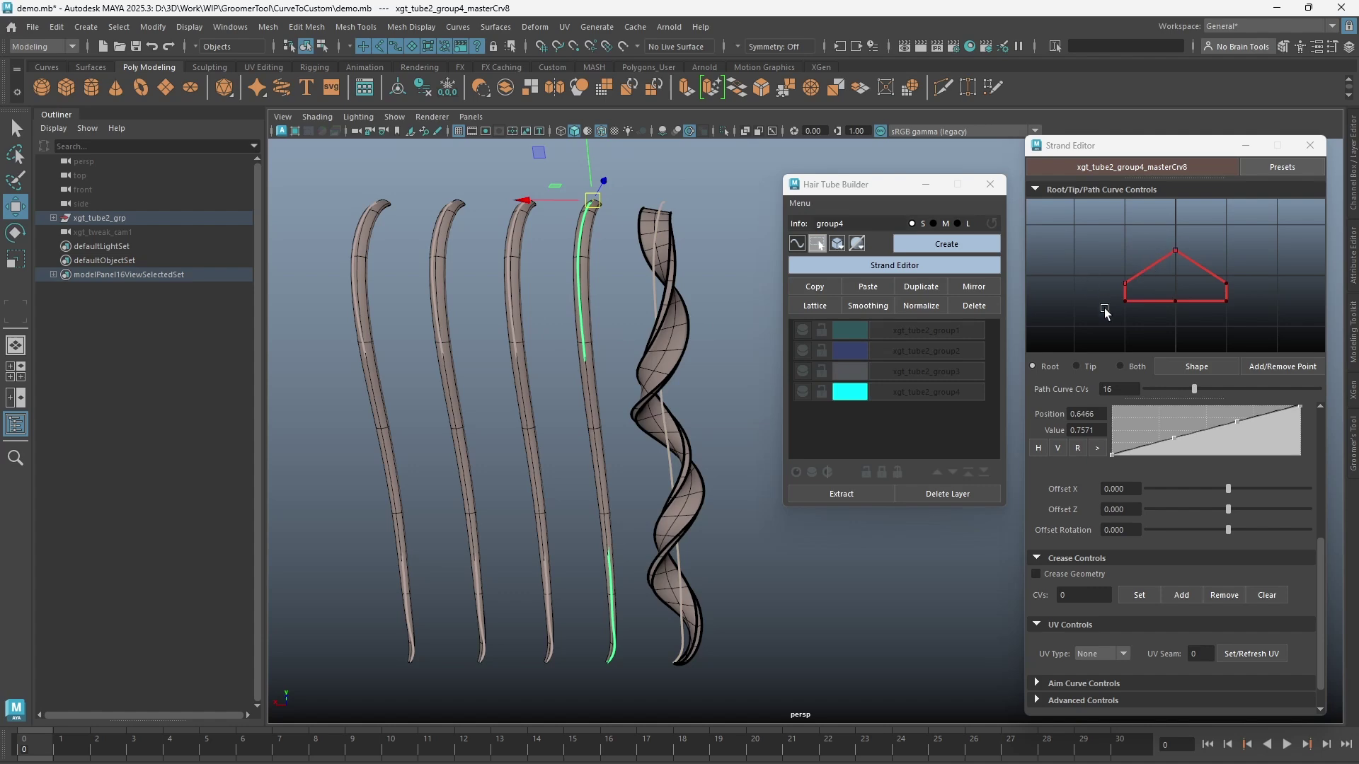
{"action": "left_click", "coordinate": [869, 286]}
{"action": "left_click", "coordinate": [916, 307]}
{"action": "middle_click_drag", "start_coordinate": [624, 293], "coordinate": [656, 370], "text": "alt"}
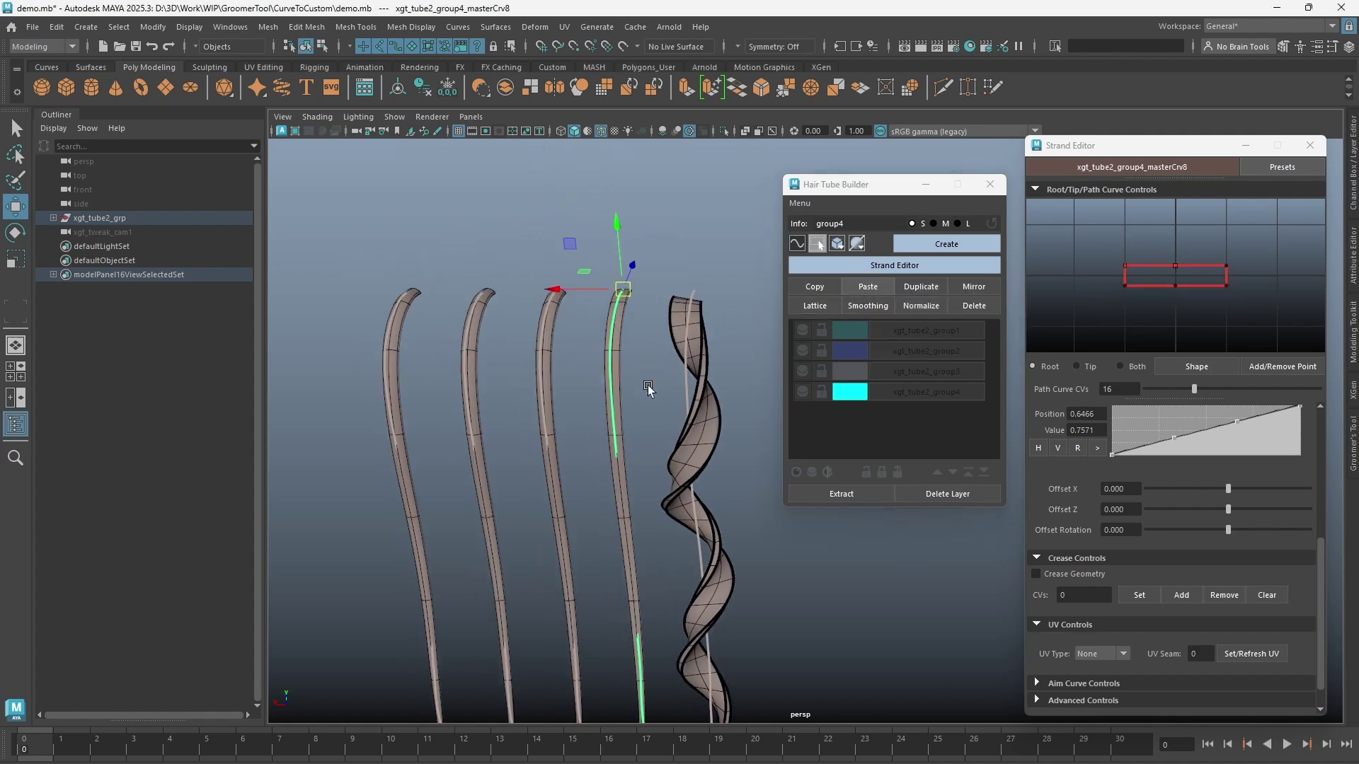
Select the three remaining unedited strands and turn off their mesh smoothing.
{"action": "scroll", "coordinate": [552, 298], "scroll_direction": "up", "scroll_amount": 6}
{"action": "middle_click_drag", "start_coordinate": [449, 227], "coordinate": [549, 382], "text": "alt"}
{"action": "mouse_move", "coordinate": [598, 360]}
{"action": "left_mouse_down", "text": "alt"}
{"action": "mouse_move", "coordinate": [554, 394]}
{"action": "mouse_move", "coordinate": [601, 361]}
{"action": "left_mouse_up", "text": "alt"}
{"action": "middle_click_drag", "start_coordinate": [601, 361], "coordinate": [604, 291], "text": "alt"}
{"action": "scroll", "coordinate": [588, 300], "scroll_direction": "down", "scroll_amount": 4}
{"action": "left_click_drag", "start_coordinate": [706, 268], "coordinate": [331, 389]}
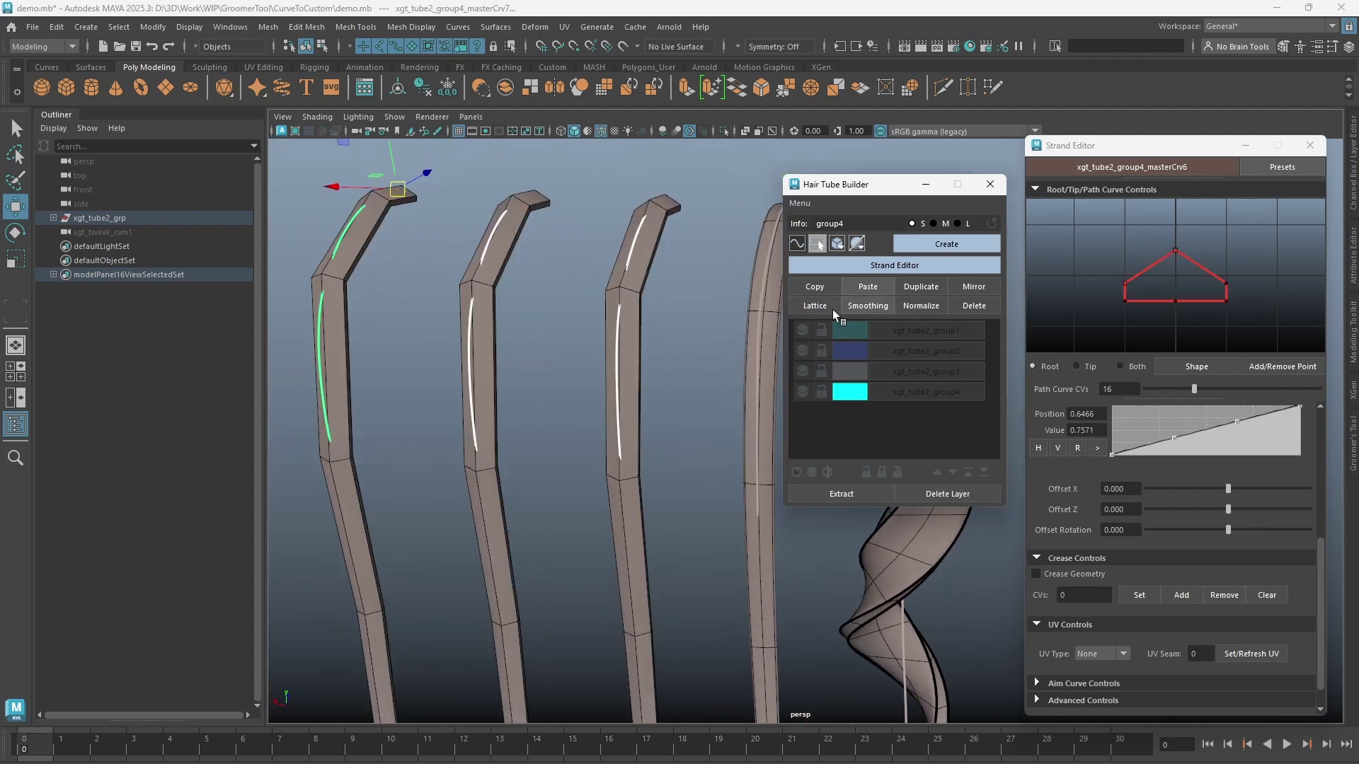
{"action": "left_click_drag", "start_coordinate": [538, 353], "coordinate": [504, 331], "text": "alt"}
Paste only the copied attributes onto the middle of the five strands.
{"action": "left_click", "coordinate": [866, 288]}
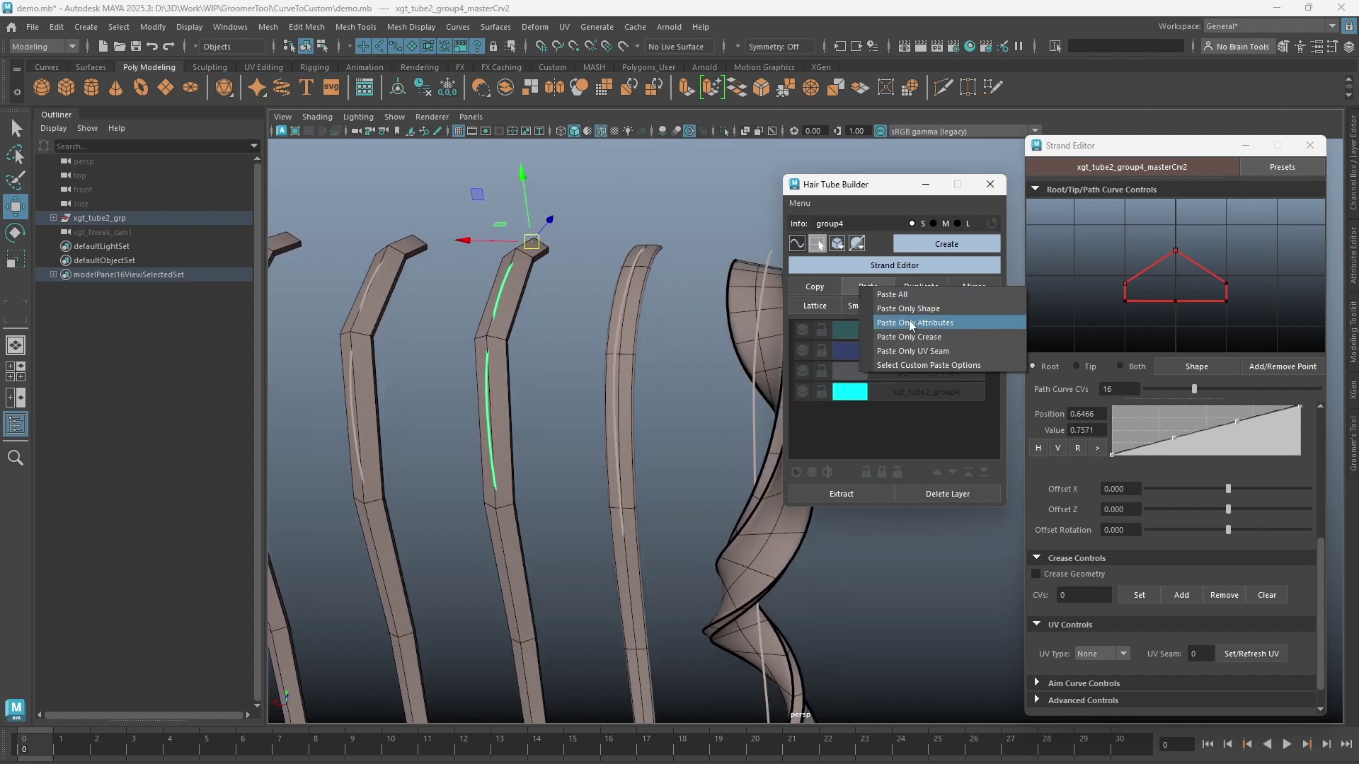
{"action": "left_click", "coordinate": [876, 276]}
{"action": "scroll", "coordinate": [1116, 464], "scroll_direction": "up", "scroll_amount": 6}
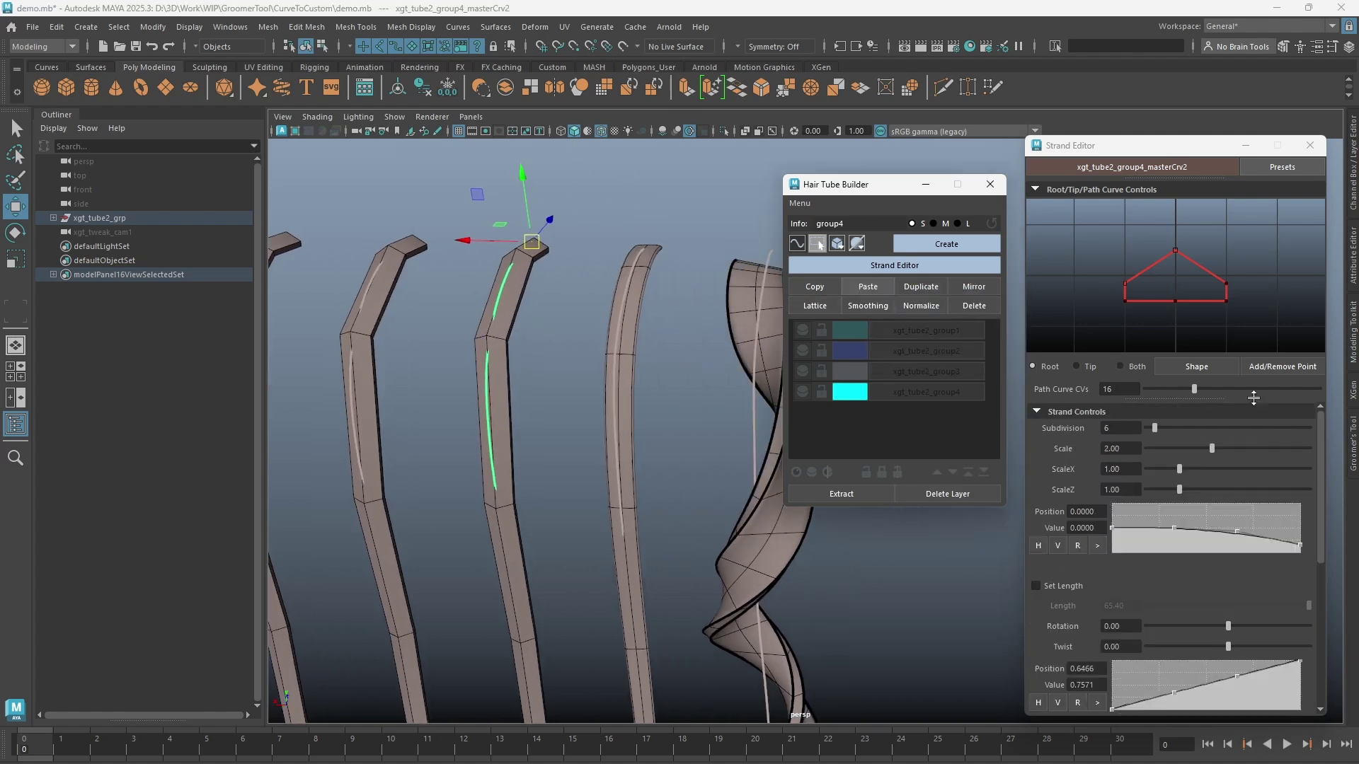
{"action": "left_click", "coordinate": [1069, 413]}
{"action": "left_click", "coordinate": [1075, 415]}
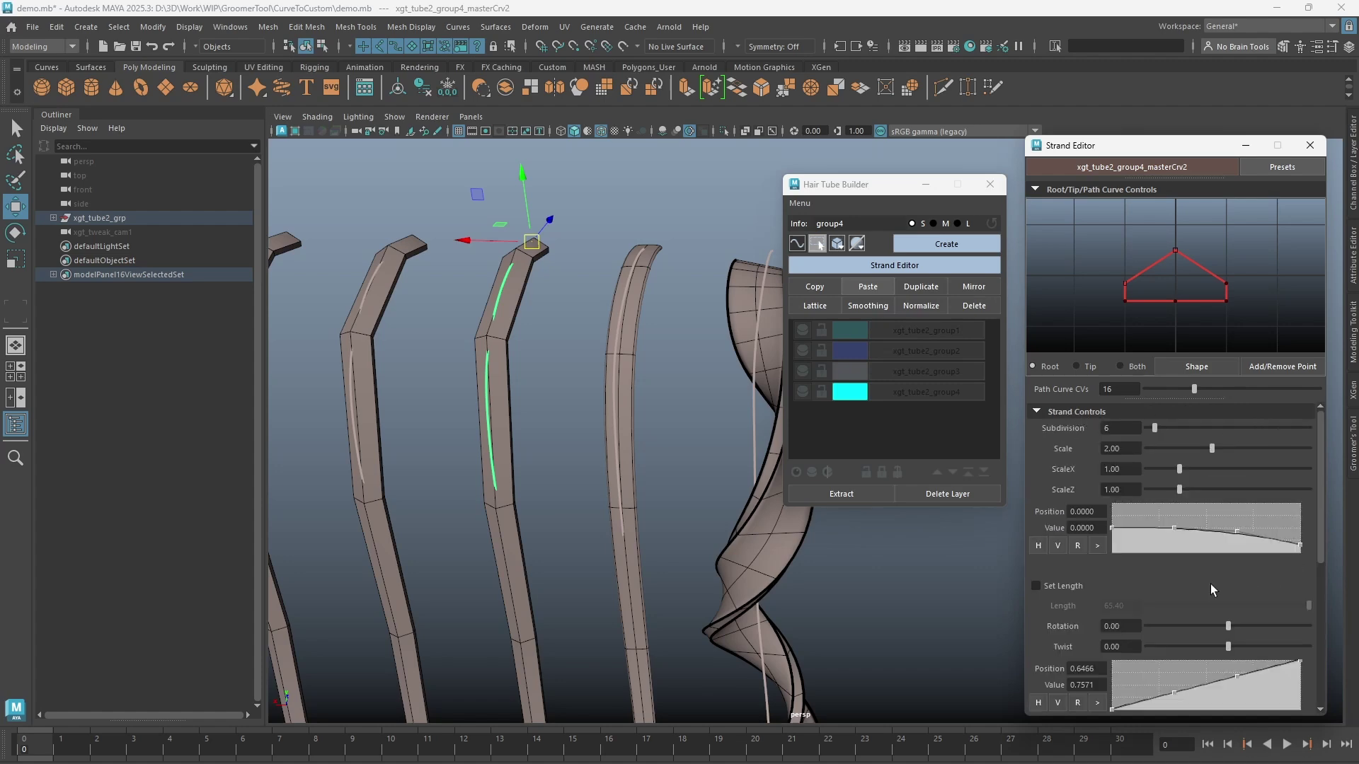
{"action": "left_click_drag", "start_coordinate": [599, 316], "coordinate": [545, 319], "text": "alt"}
{"action": "left_click", "coordinate": [883, 286]}
{"action": "left_click", "coordinate": [938, 317]}
{"action": "middle_click_drag", "start_coordinate": [564, 359], "coordinate": [573, 289], "text": "alt"}
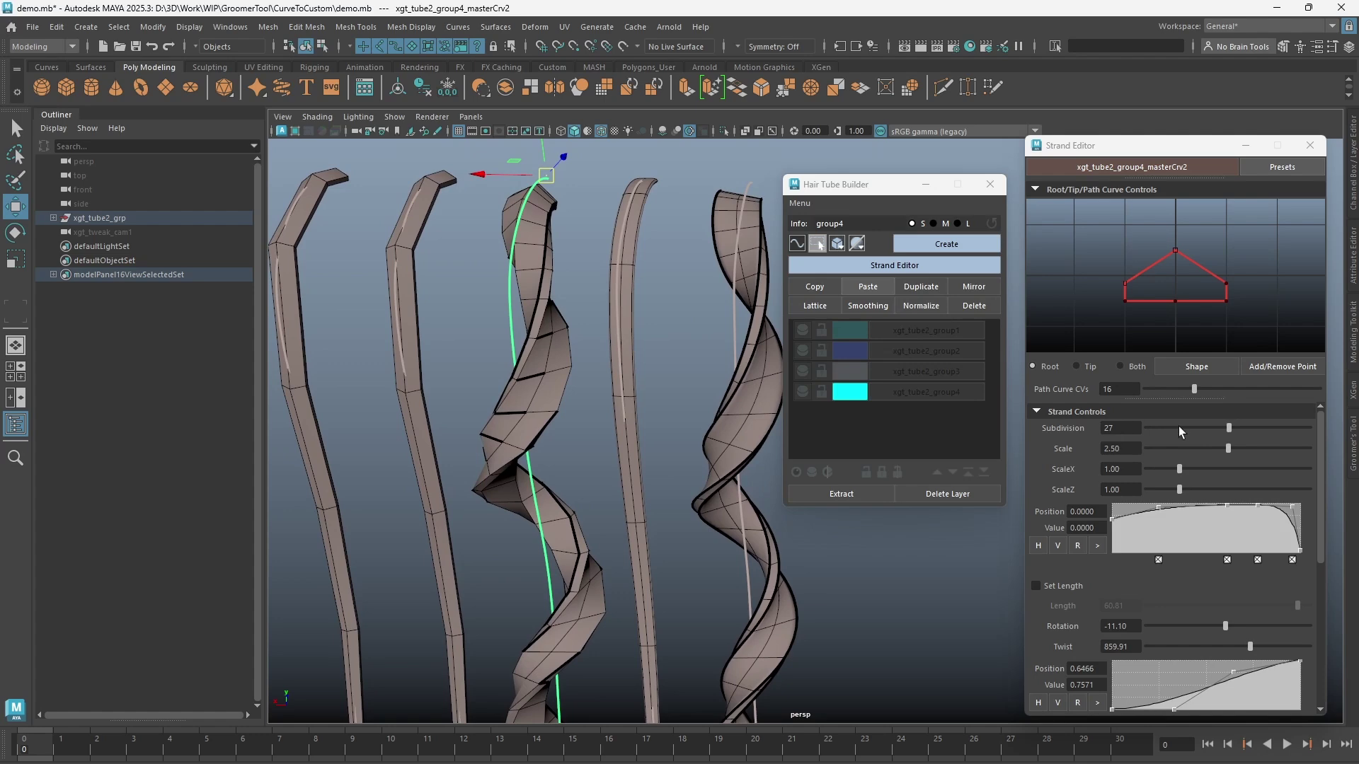
Compare the middle strand with the original twisted strand and enable Crease Geometry on the middle one.
{"action": "left_click_drag", "start_coordinate": [746, 320], "coordinate": [747, 320]}
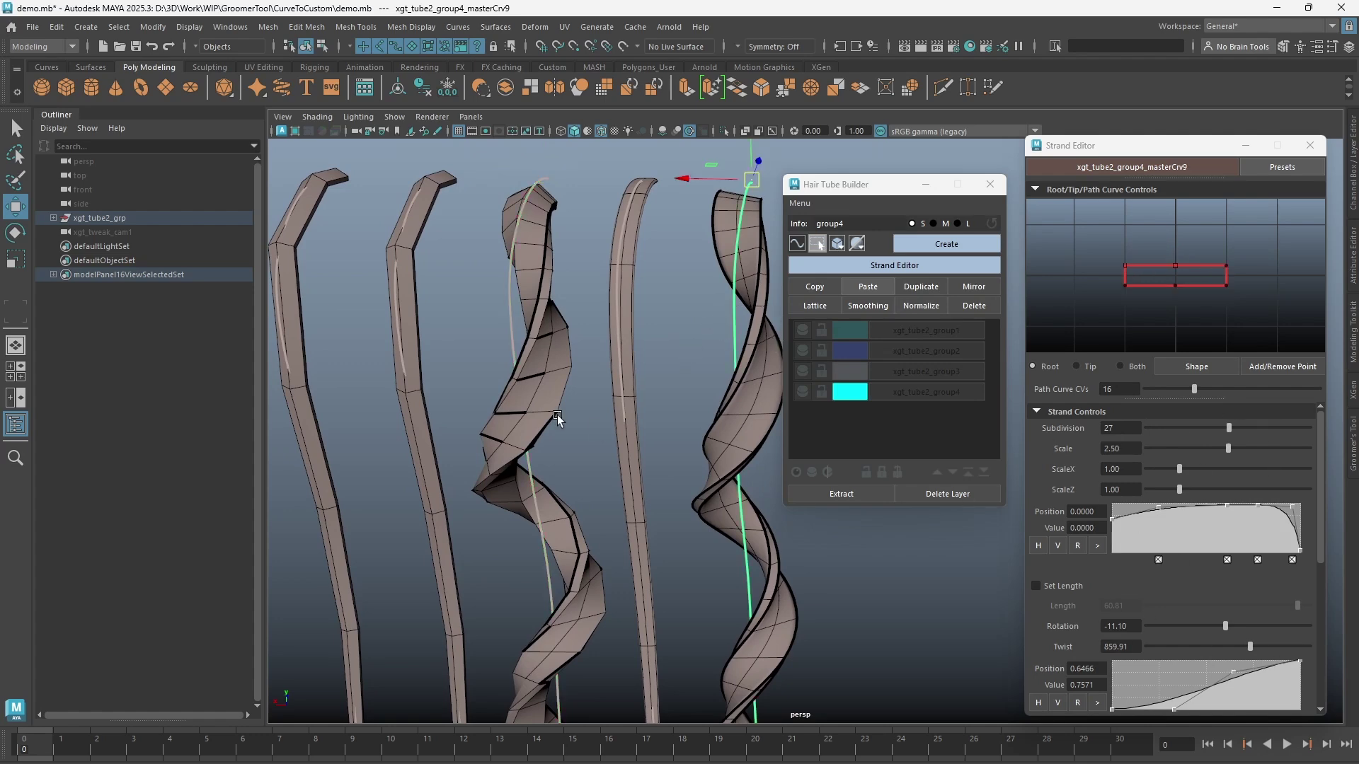
{"action": "left_click", "coordinate": [496, 346]}
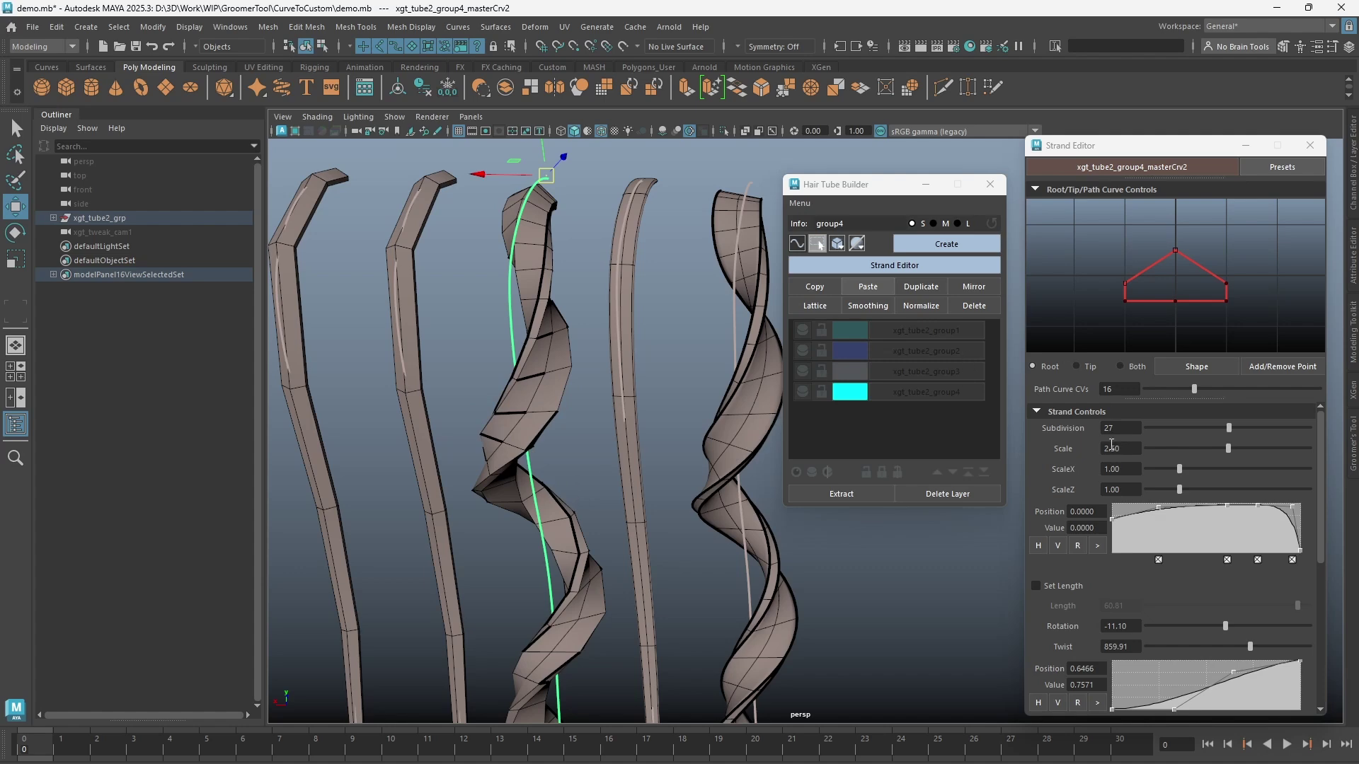
{"action": "scroll", "coordinate": [1093, 472], "scroll_direction": "down", "scroll_amount": 7}
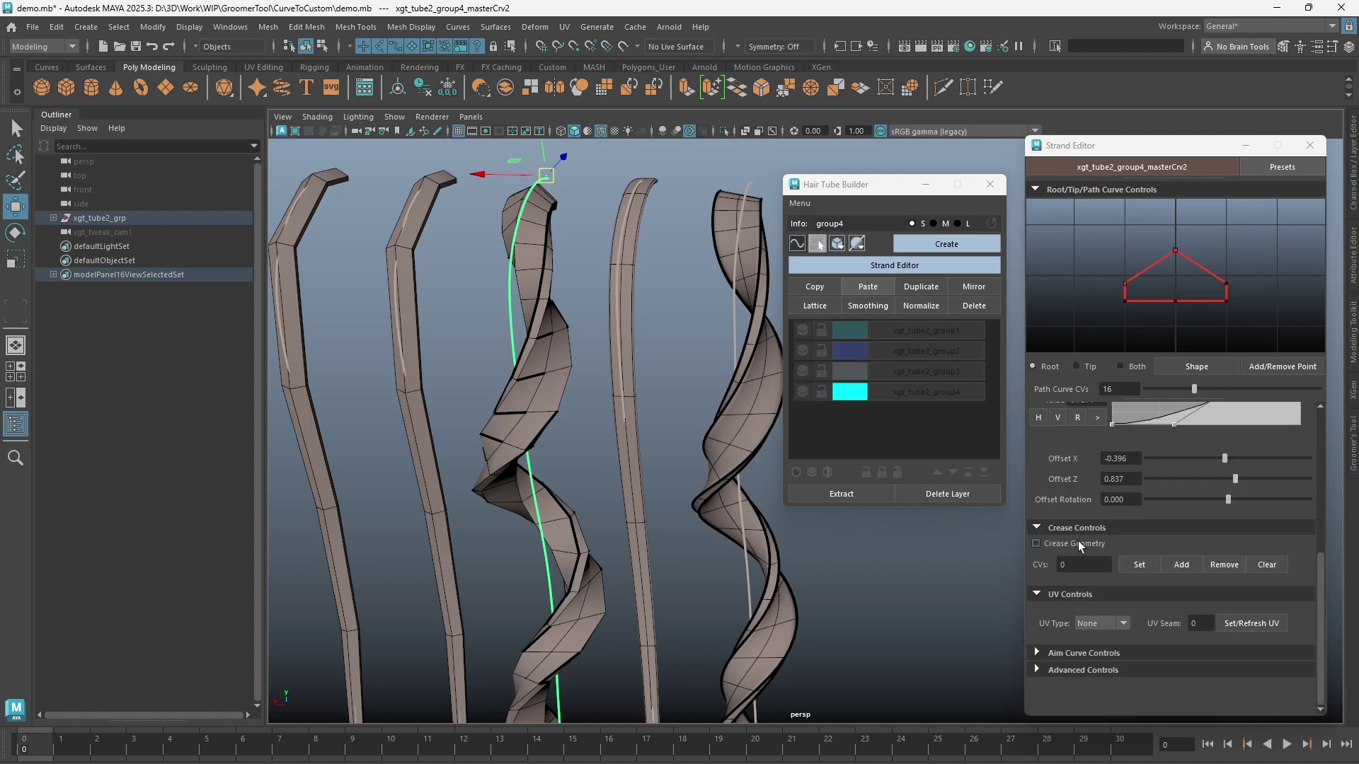
{"action": "left_click", "coordinate": [1054, 545]}
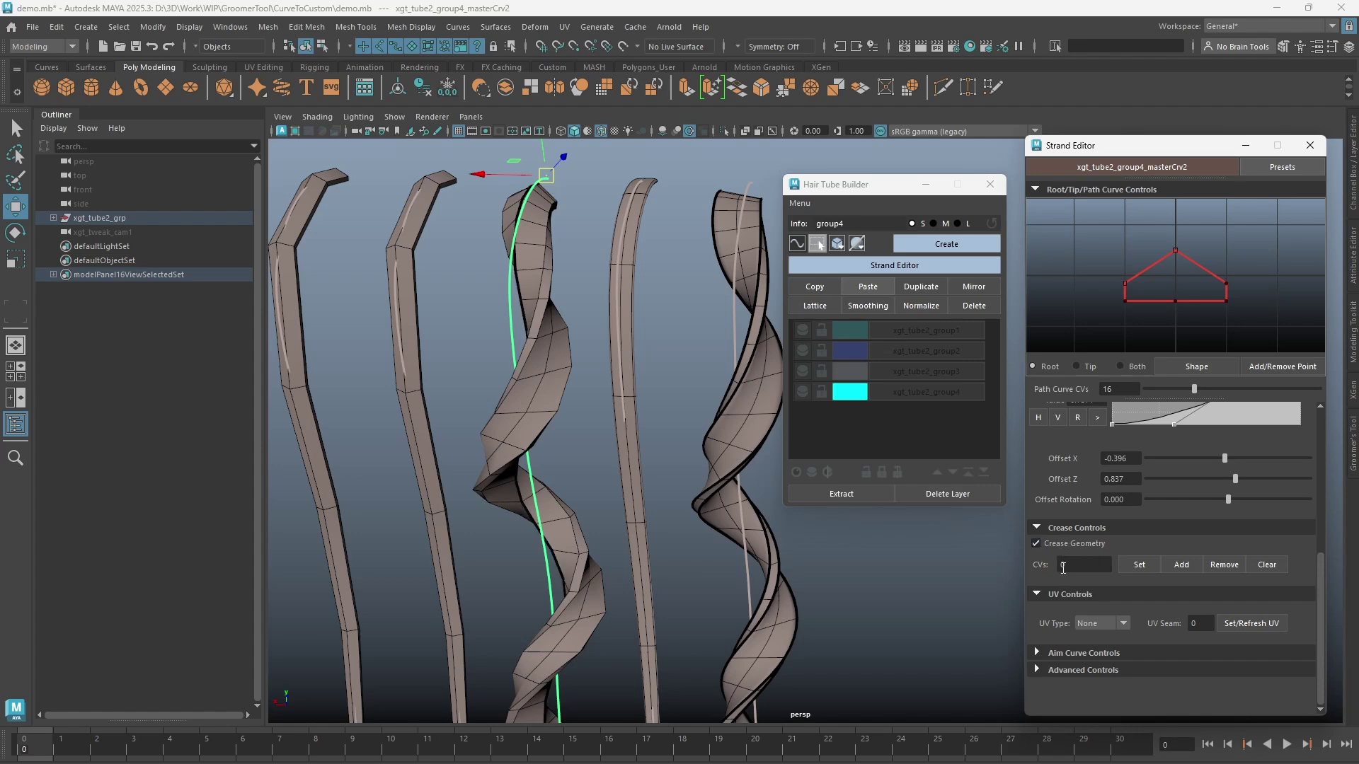
{"action": "left_click", "coordinate": [1063, 566]}
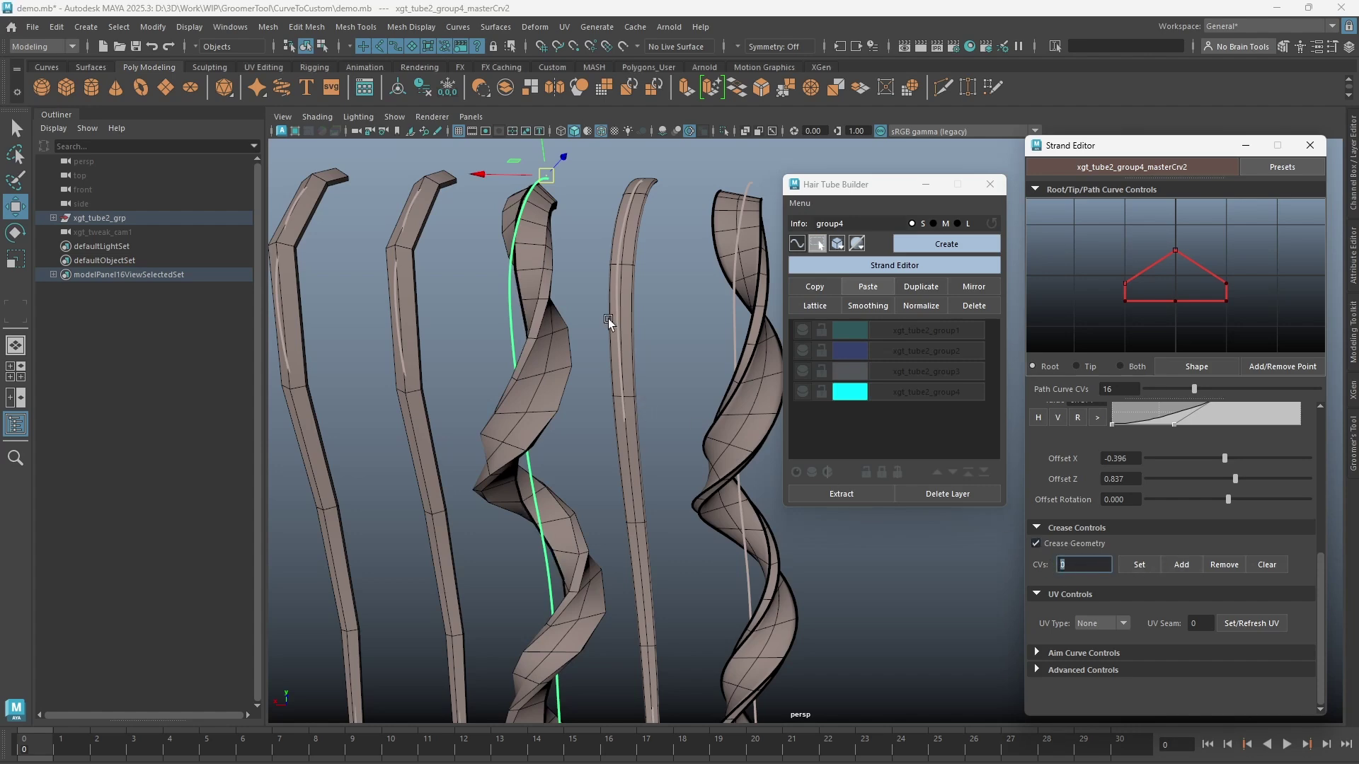
Select the second strand from the left and use custom paste options to paste only the Root/Tip Shape.
{"action": "left_click", "coordinate": [598, 292]}
{"action": "middle_click_drag", "start_coordinate": [496, 348], "coordinate": [631, 366], "text": "alt"}
{"action": "left_click_drag", "start_coordinate": [611, 308], "coordinate": [540, 342]}
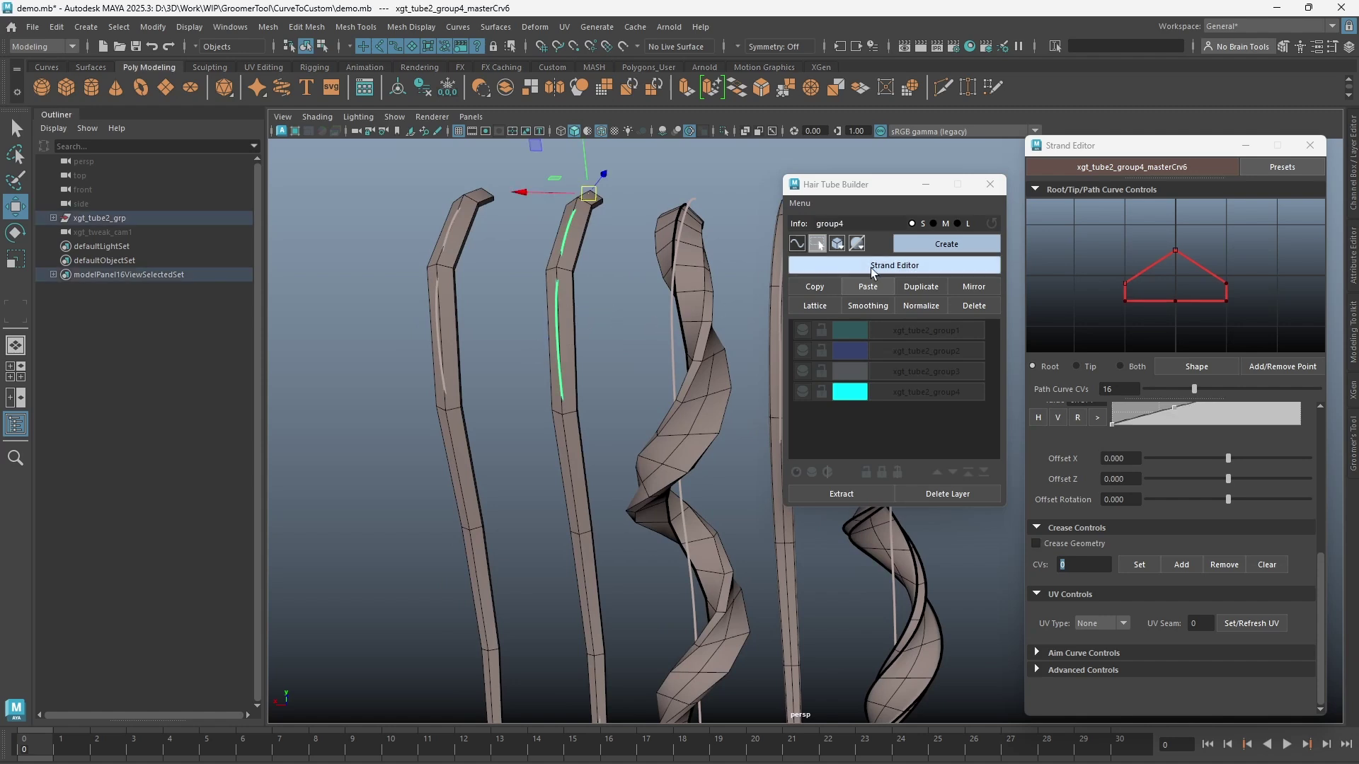
{"action": "right_click", "coordinate": [881, 287]}
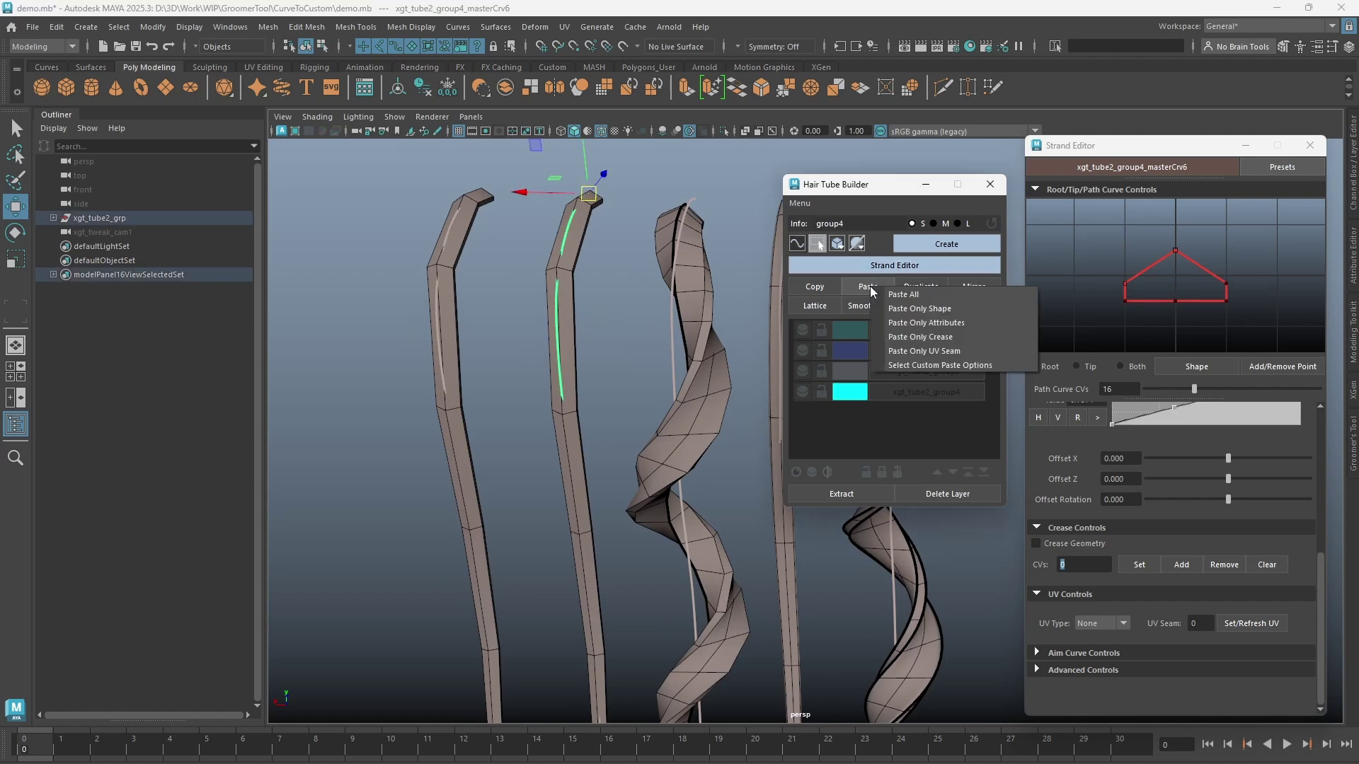
{"action": "left_click", "coordinate": [937, 365]}
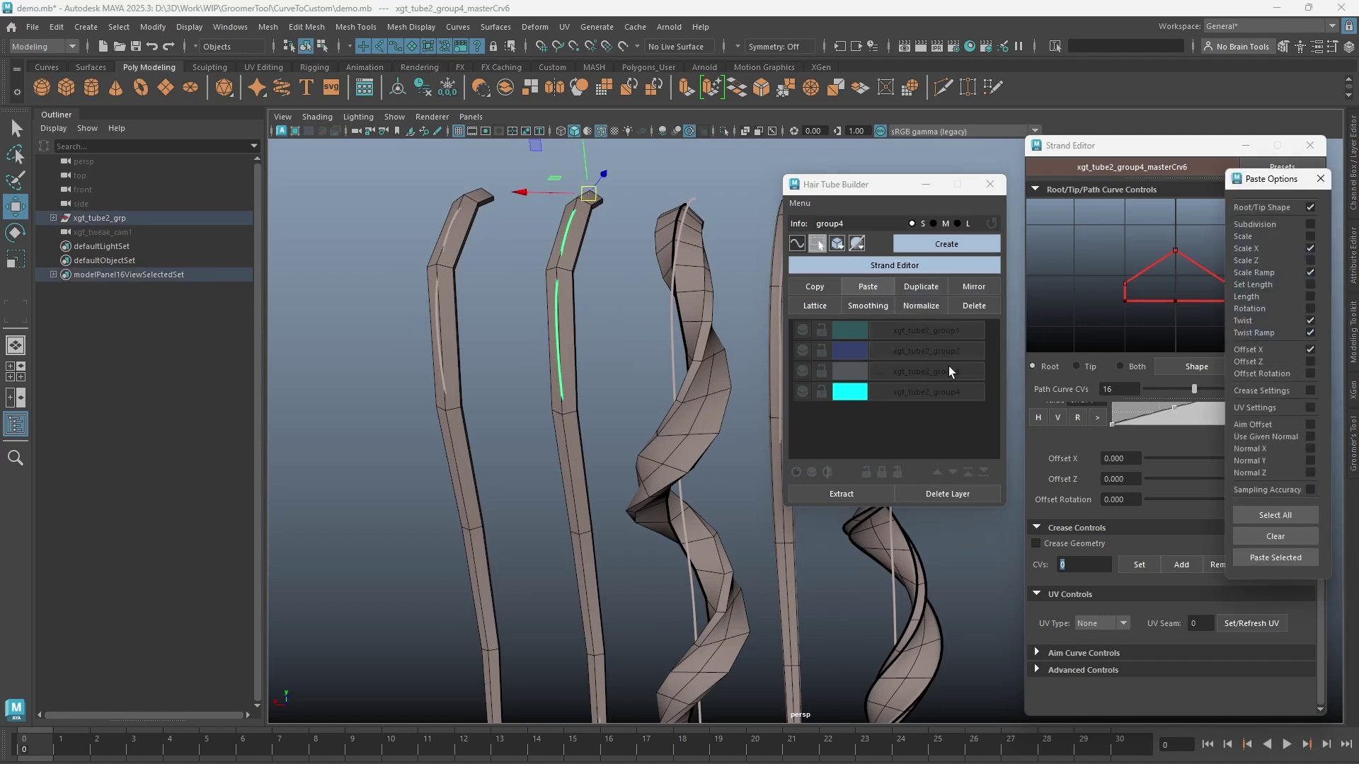
{"action": "left_click_drag", "start_coordinate": [1253, 189], "coordinate": [1266, 182]}
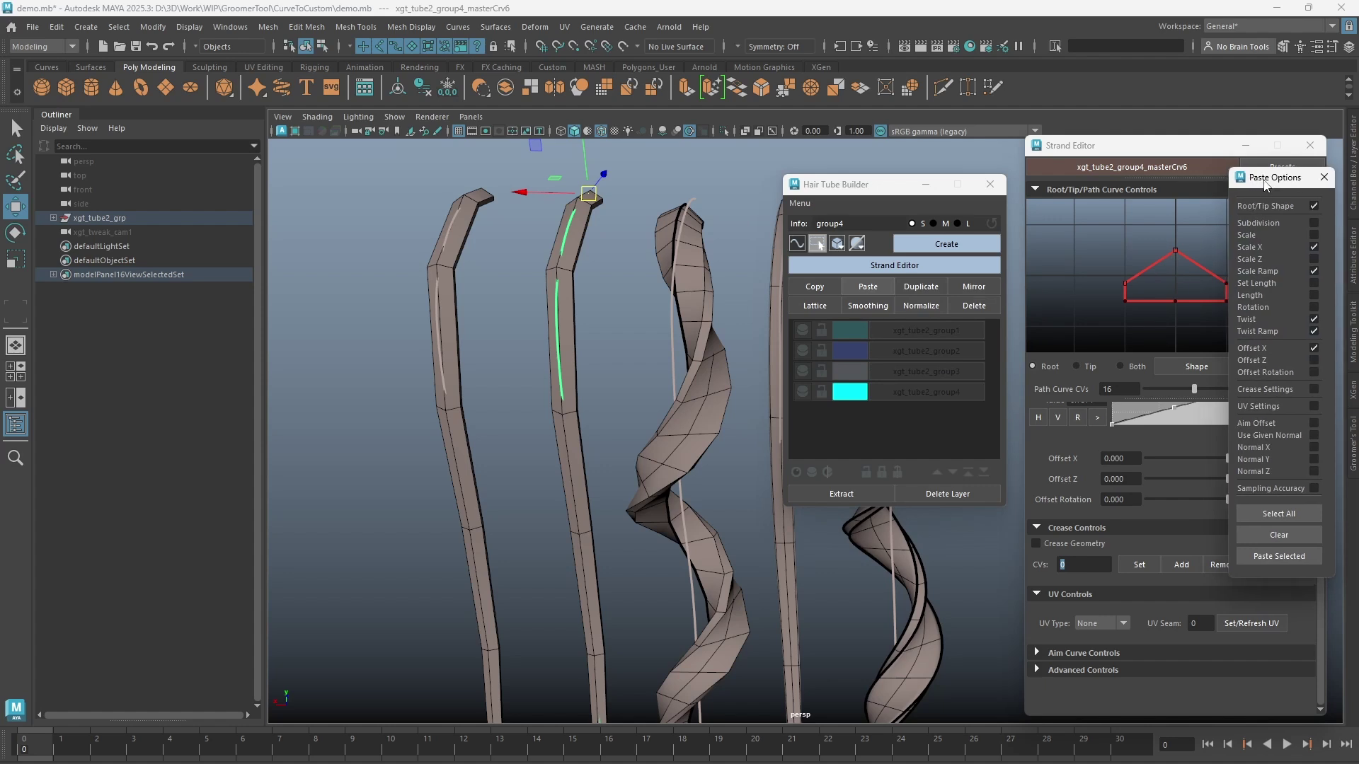
{"action": "left_click", "coordinate": [1276, 535]}
{"action": "left_click", "coordinate": [1314, 206]}
{"action": "left_click", "coordinate": [1281, 555]}
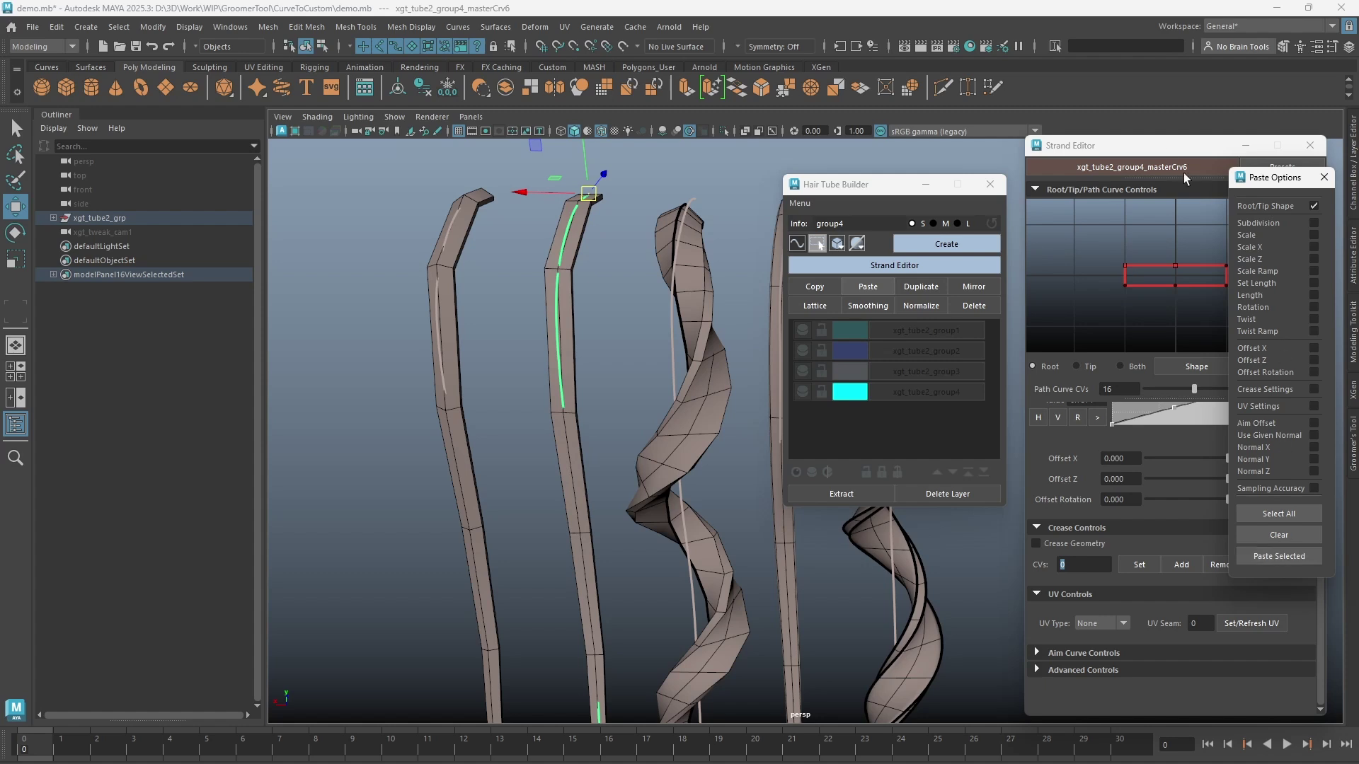
Clear the view of the strands, add Subdivision, all Scale options, Set Length and Length to the paste options, and paste them onto the same strand.
{"action": "left_click_drag", "start_coordinate": [1172, 151], "coordinate": [1036, 152]}
{"action": "left_click", "coordinate": [845, 190]}
{"action": "middle_click_drag", "start_coordinate": [669, 300], "coordinate": [709, 300], "text": "alt"}
{"action": "left_click", "coordinate": [925, 186]}
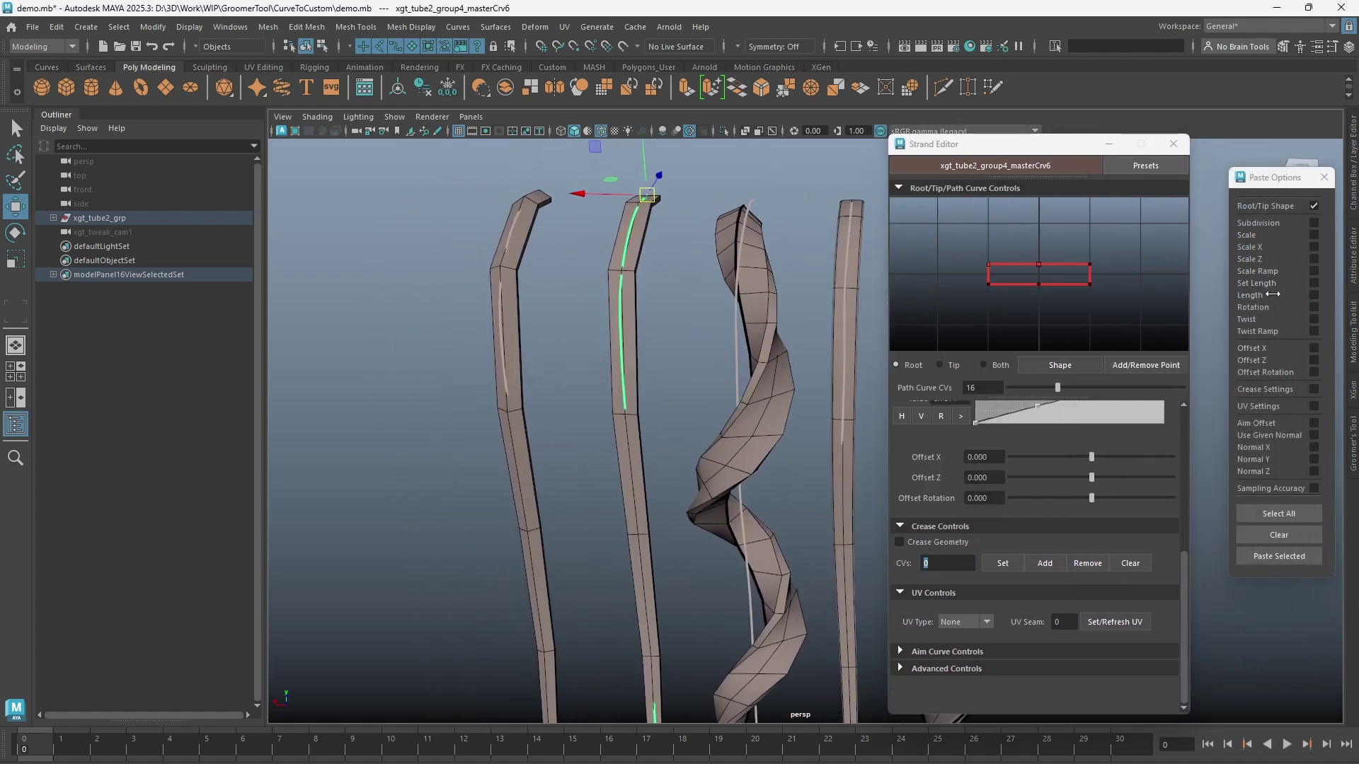
{"action": "left_click", "coordinate": [1313, 223]}
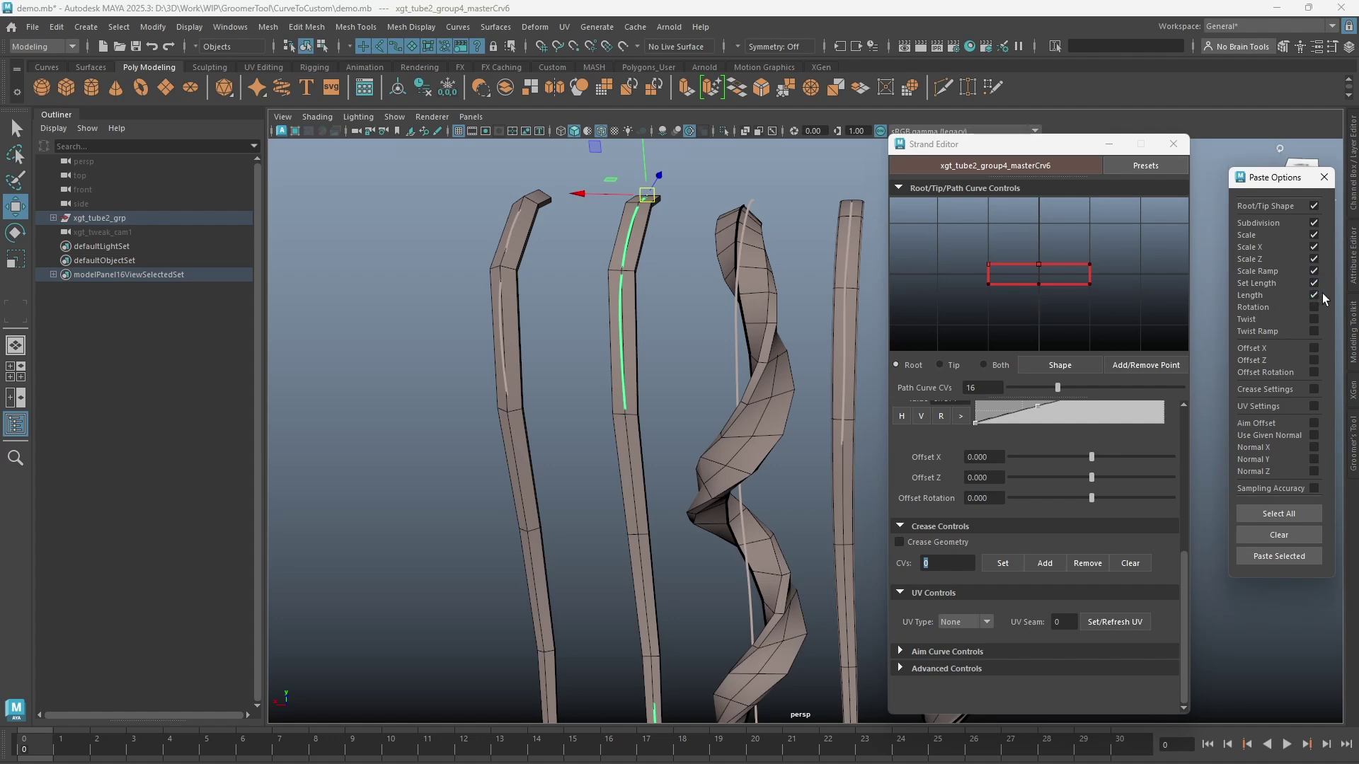
{"action": "left_click", "coordinate": [1287, 557]}
{"action": "right_click_drag", "start_coordinate": [672, 396], "coordinate": [651, 278], "text": "alt"}
{"action": "middle_click_drag", "start_coordinate": [711, 274], "coordinate": [698, 278], "text": "alt"}
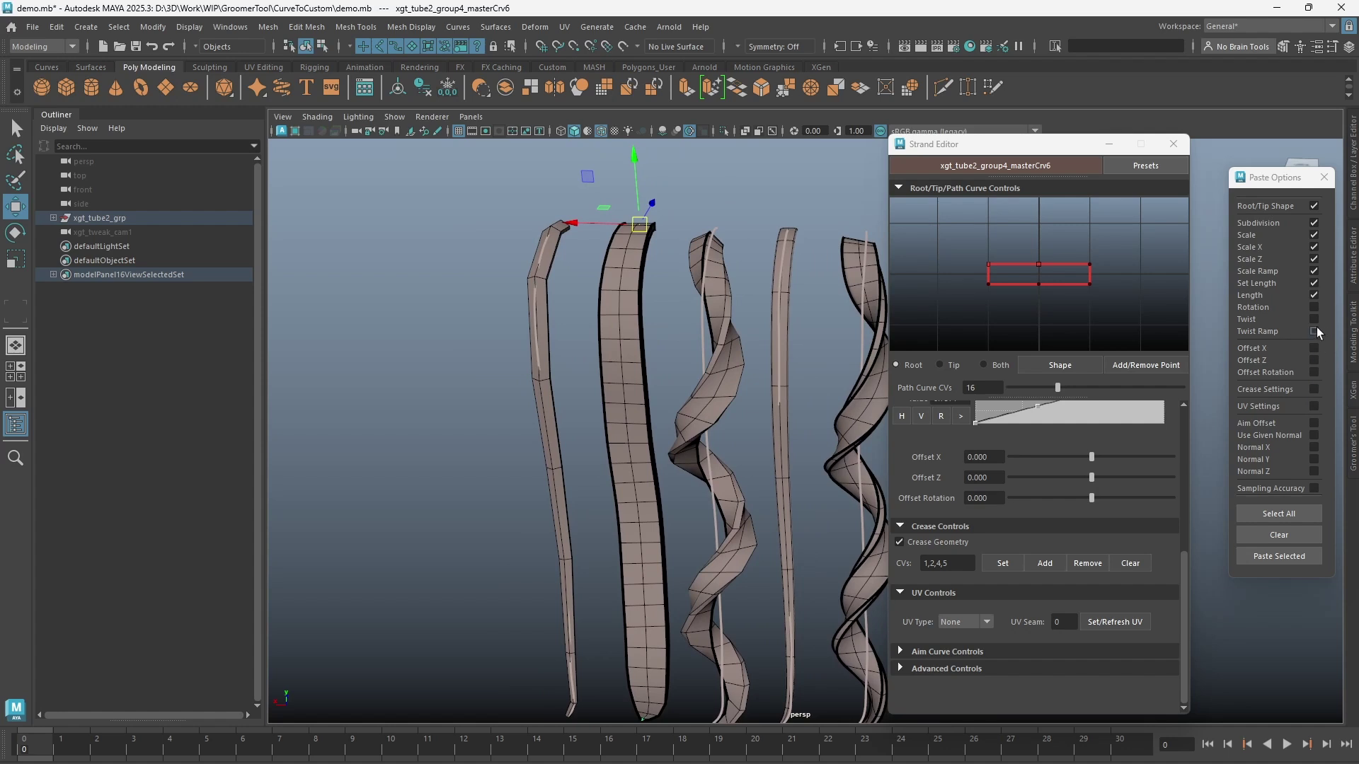
Paste with Twist, Twist Ramp and Offset X also enabled, and paste again with all paste options selected.
{"action": "left_click", "coordinate": [1291, 557]}
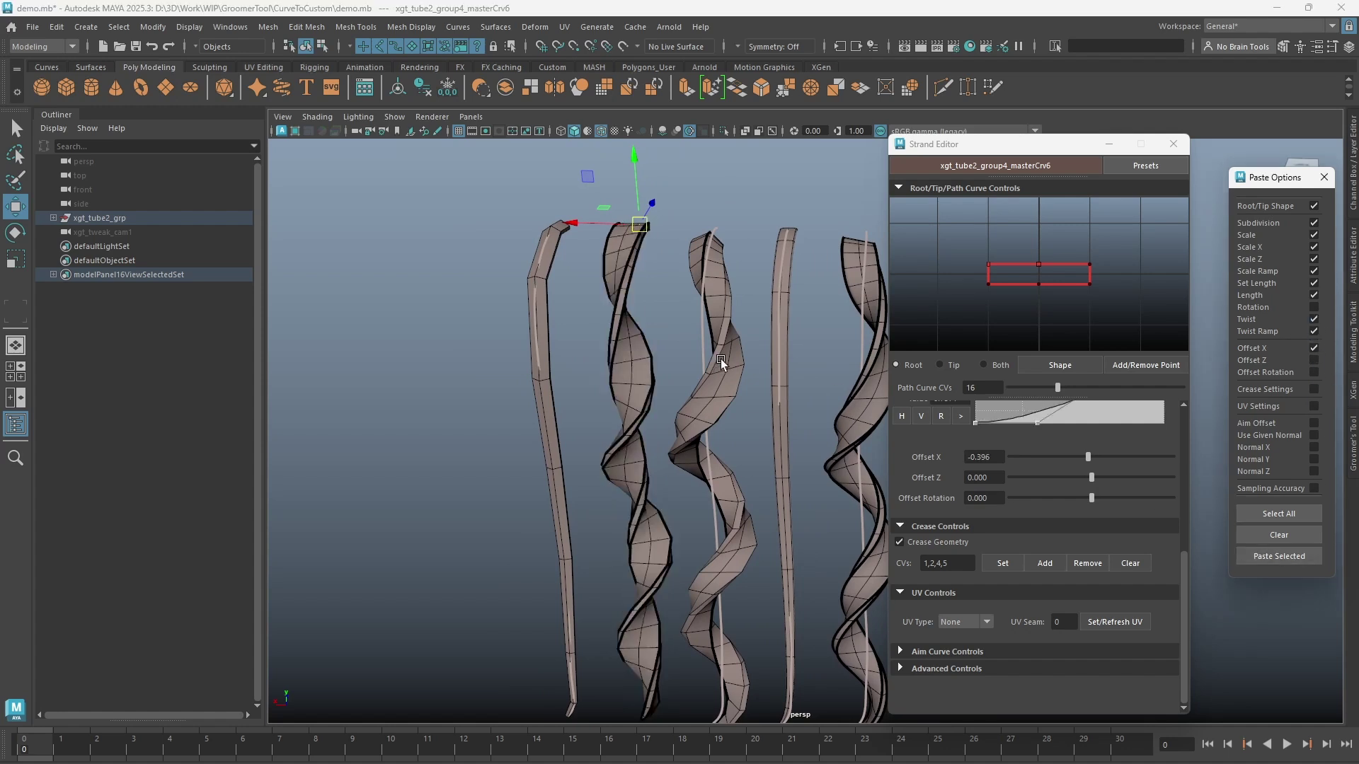
{"action": "middle_click_drag", "start_coordinate": [727, 359], "coordinate": [698, 359], "text": "alt"}
{"action": "left_click", "coordinate": [1294, 516]}
{"action": "left_click", "coordinate": [1295, 555]}
{"action": "middle_click_drag", "start_coordinate": [781, 330], "coordinate": [702, 327], "text": "alt"}
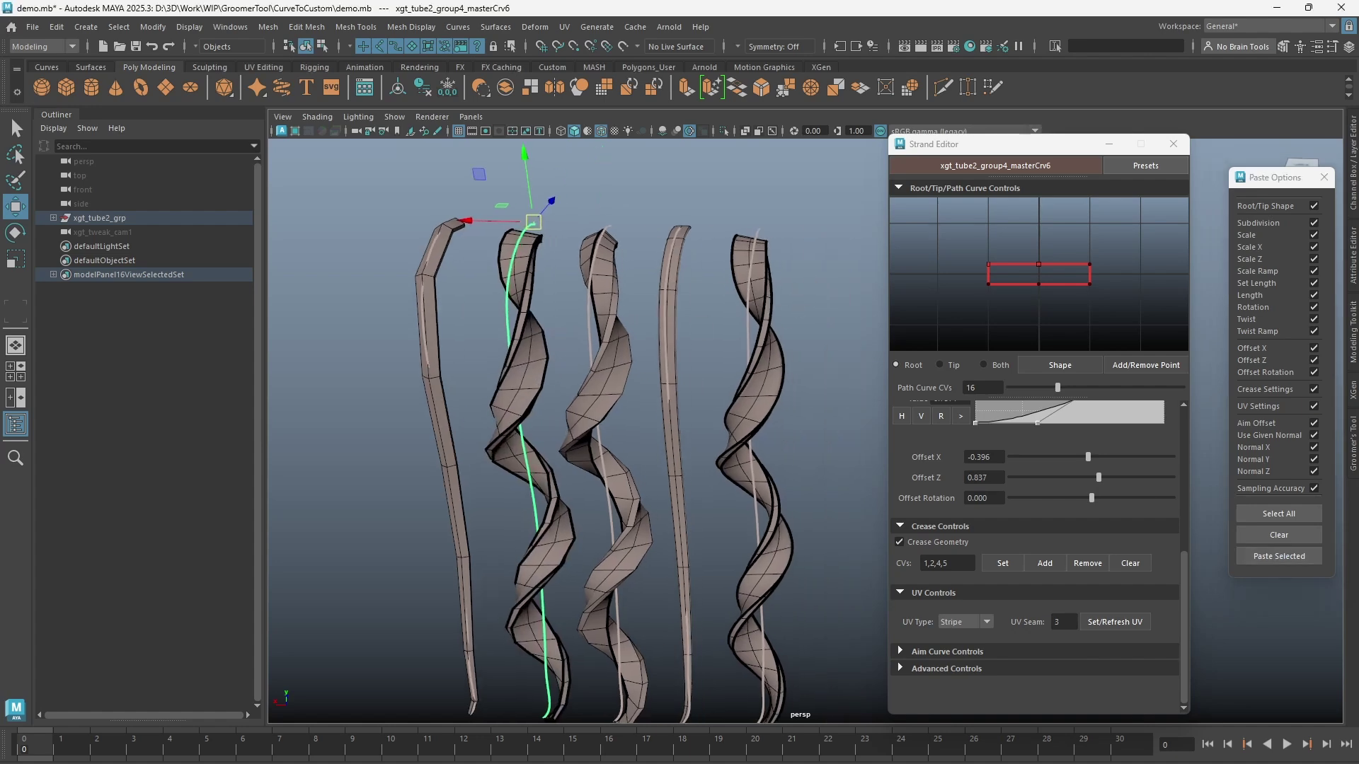
{"action": "left_click", "coordinate": [867, 307]}
{"action": "left_click", "coordinate": [748, 318]}
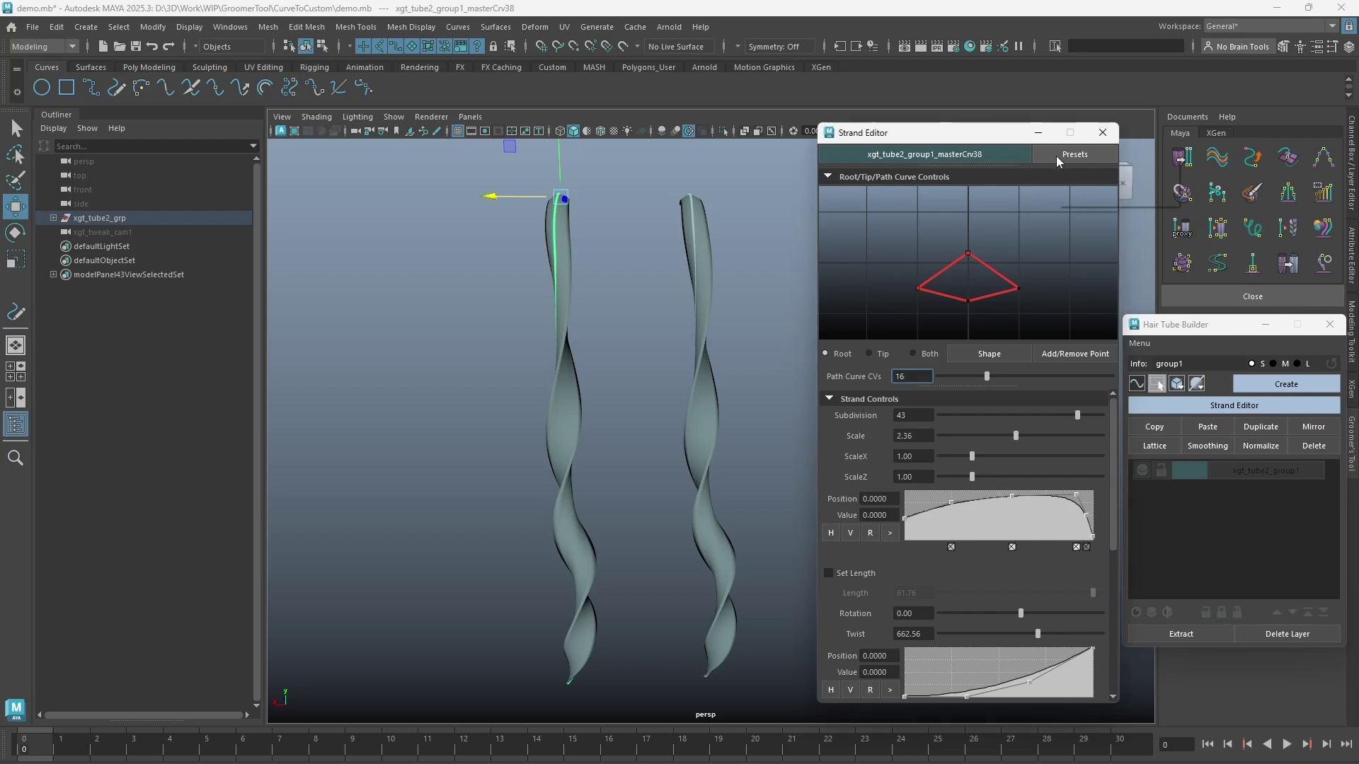
Reset the left twisted strand of group1 to its default settings.
{"action": "left_click", "coordinate": [1058, 155]}
{"action": "left_click", "coordinate": [1103, 196]}
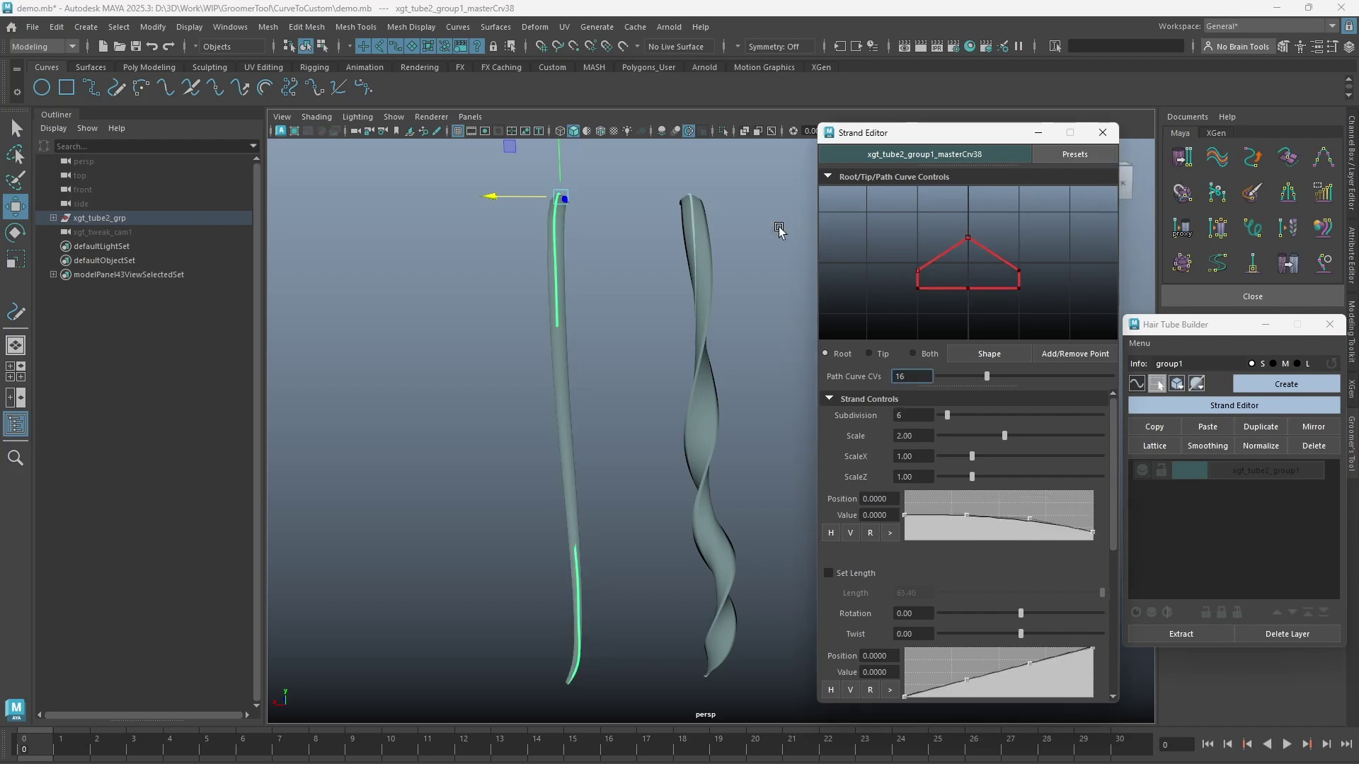
Save the remaining twisted strand's settings as a preset and apply that preset to the reset strand.
{"action": "left_click_drag", "start_coordinate": [778, 230], "coordinate": [640, 294]}
{"action": "left_click", "coordinate": [1070, 155]}
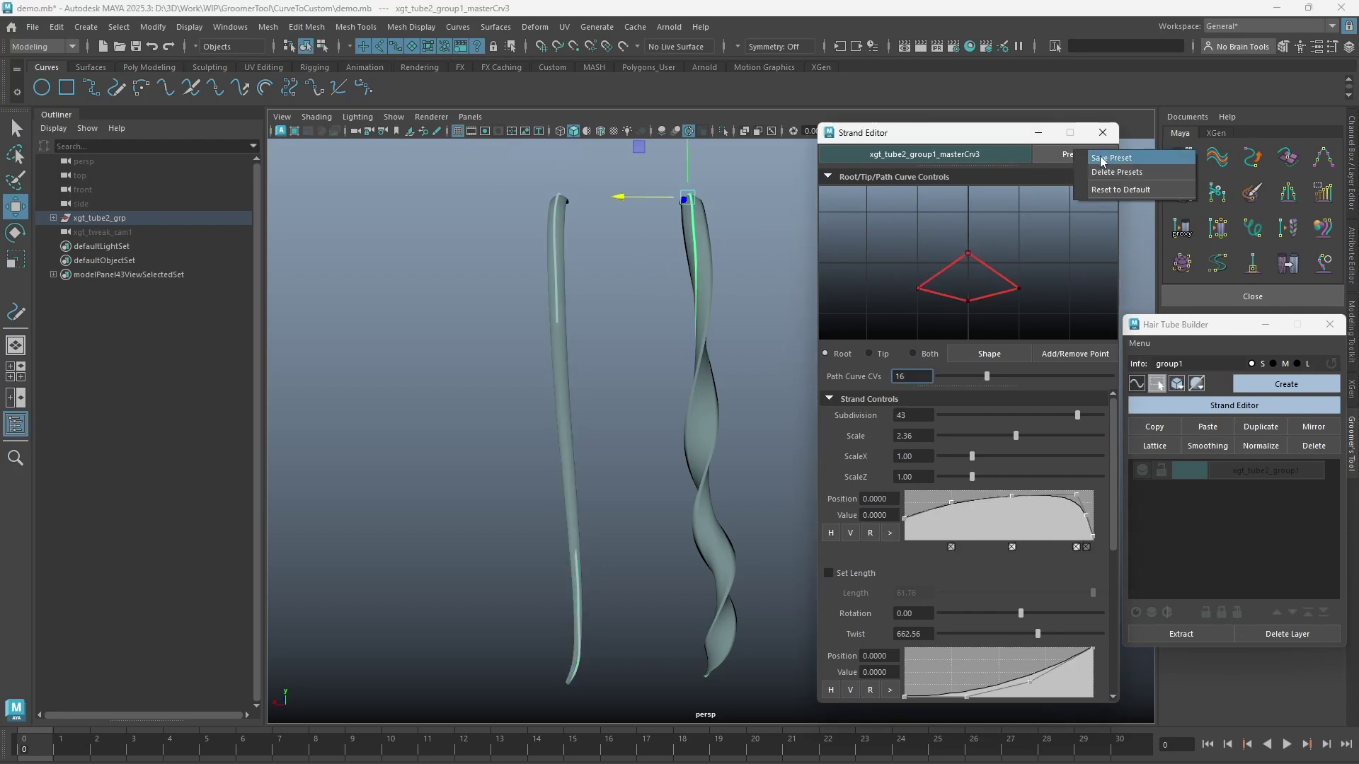
{"action": "left_click", "coordinate": [1109, 158]}
{"action": "key", "text": "Return"}
{"action": "left_click_drag", "start_coordinate": [642, 259], "coordinate": [523, 315]}
{"action": "left_click", "coordinate": [1099, 156]}
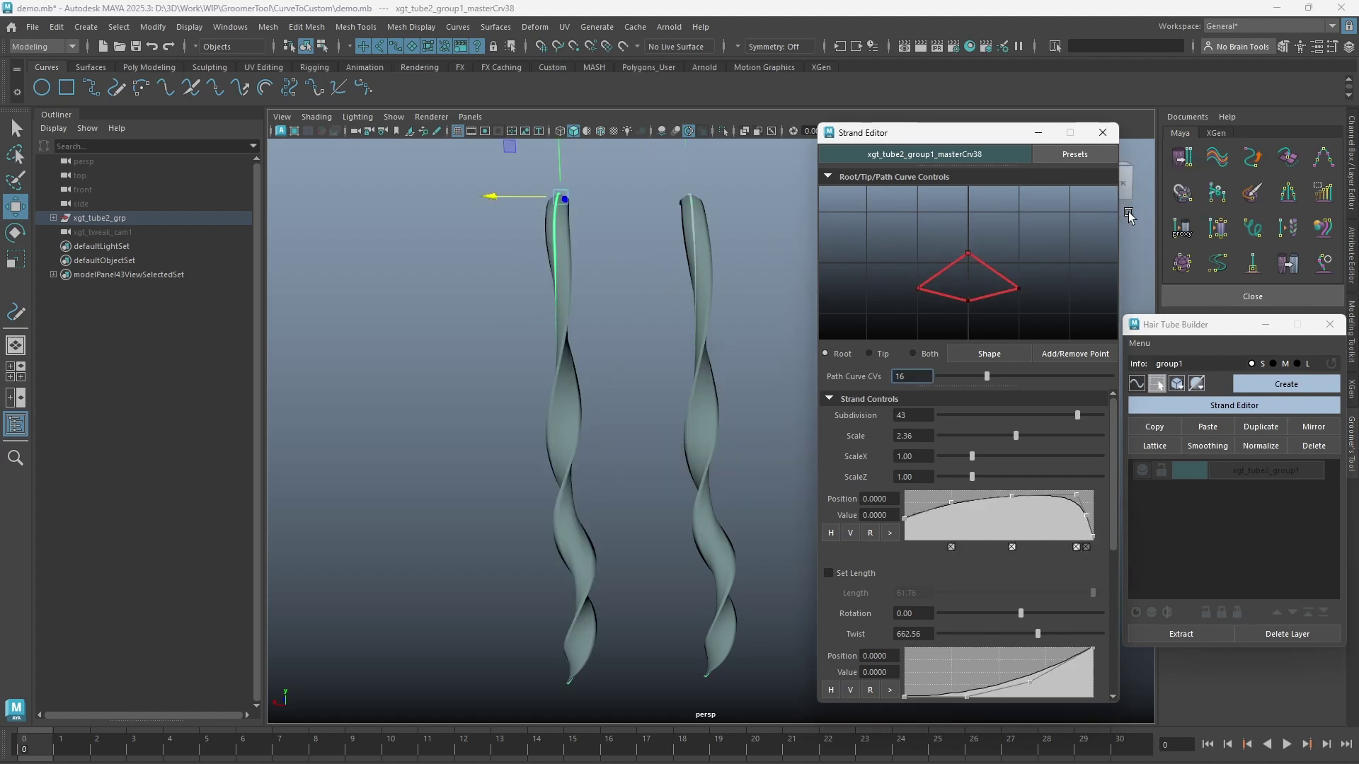